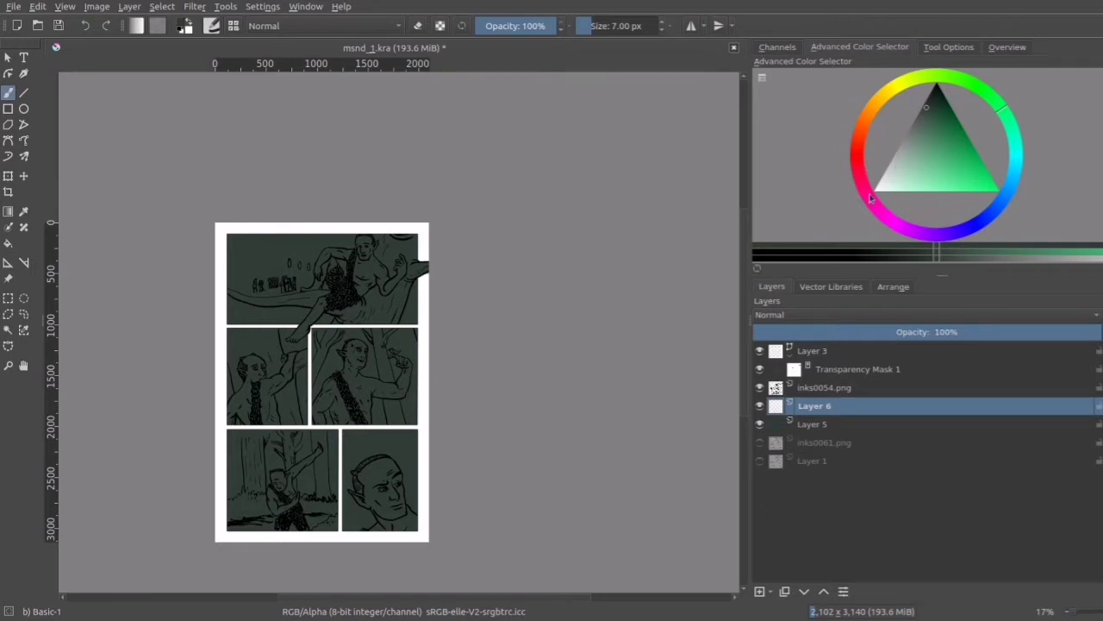
# Step: Paint the tree trunk and its long branch in the top panel muted pink on Layer 6 with a 135 px brush
pyautogui.click(860, 136)
pyautogui.click(926, 143)
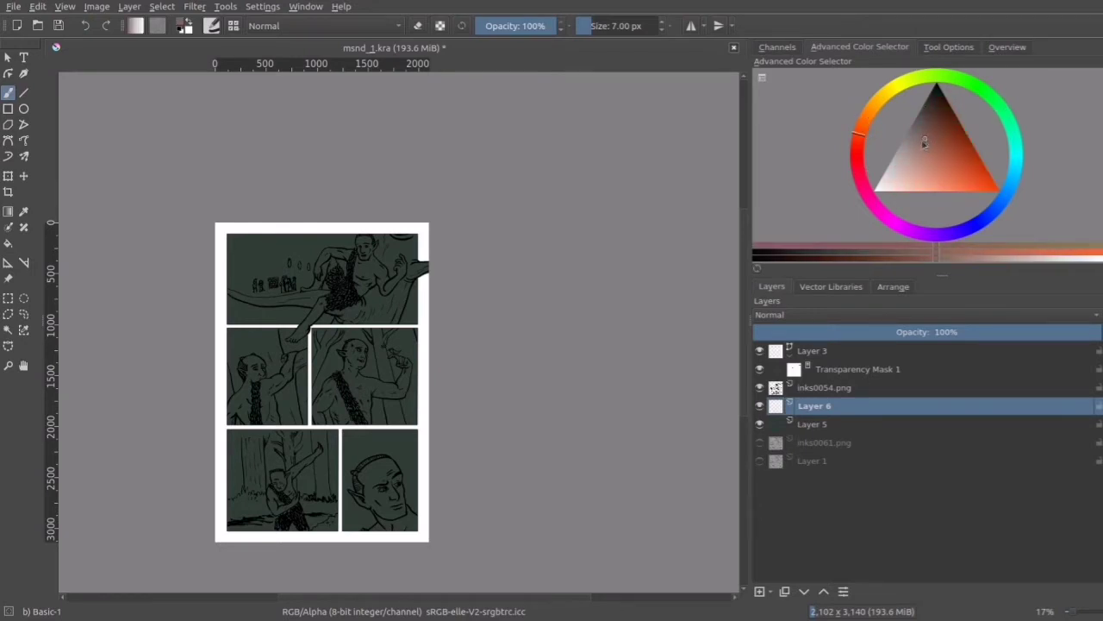
pyautogui.moveTo(922, 145)
pyautogui.mouseDown()
pyautogui.moveTo(911, 149)
pyautogui.moveTo(921, 173)
pyautogui.moveTo(925, 154)
pyautogui.mouseUp()
pyautogui.click(869, 201)
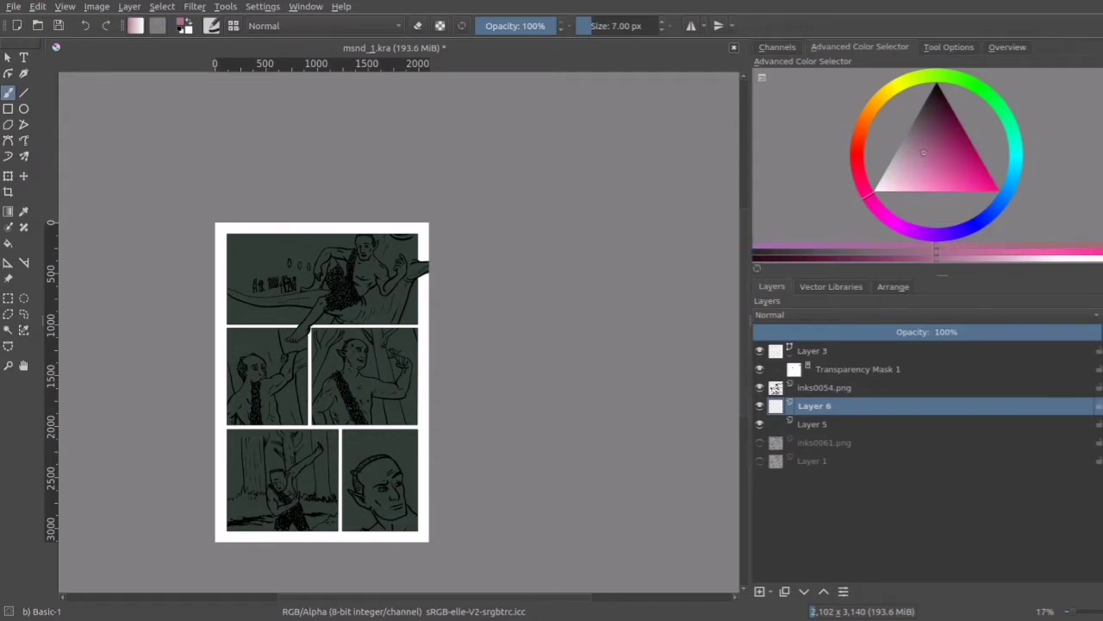
pyautogui.hotkey('ctrl', '+')
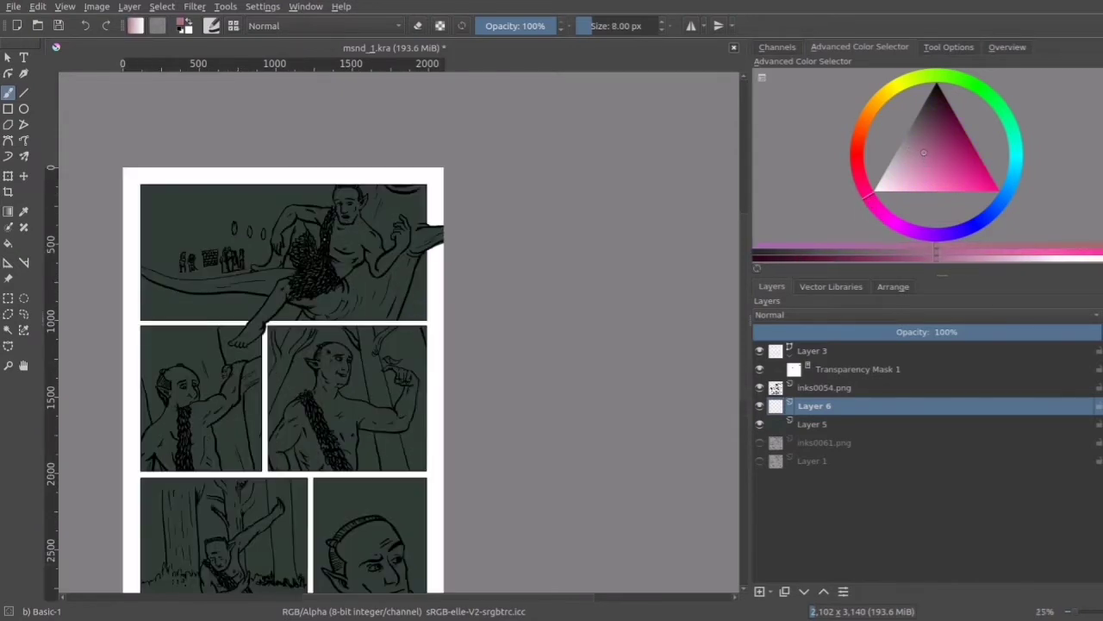
pyautogui.press(']')
pyautogui.press(']')
pyautogui.press(']')
pyautogui.press(']')
pyautogui.press(']')
pyautogui.press(']')
pyautogui.press(']')
pyautogui.press(']')
pyautogui.press(']')
pyautogui.press(']')
pyautogui.press(']')
pyautogui.press(']')
pyautogui.press(']')
pyautogui.press(']')
pyautogui.press(']')
pyautogui.press(']')
pyautogui.press(']')
pyautogui.press(']')
pyautogui.press(']')
pyautogui.press(']')
pyautogui.moveTo(406, 196)
pyautogui.mouseDown()
pyautogui.moveTo(445, 226)
pyautogui.moveTo(434, 222)
pyautogui.moveTo(398, 263)
pyautogui.moveTo(387, 313)
pyautogui.moveTo(388, 210)
pyautogui.moveTo(366, 182)
pyautogui.moveTo(362, 273)
pyautogui.moveTo(320, 302)
pyautogui.mouseUp()
pyautogui.moveTo(147, 274)
pyautogui.mouseDown()
pyautogui.moveTo(198, 287)
pyautogui.moveTo(297, 274)
pyautogui.mouseUp()
pyautogui.moveTo(297, 275); pyautogui.dragTo(296, 288)
pyautogui.moveTo(364, 263); pyautogui.dragTo(334, 302)
pyautogui.moveTo(335, 302)
pyautogui.mouseDown()
pyautogui.moveTo(373, 283)
pyautogui.moveTo(362, 254)
pyautogui.moveTo(327, 319)
pyautogui.mouseUp()
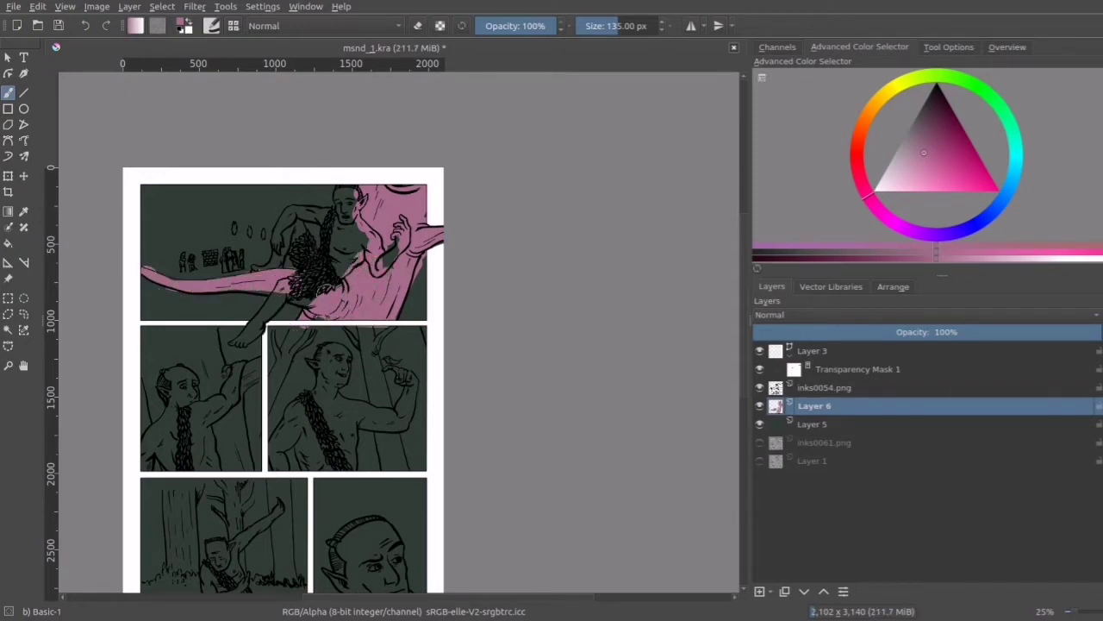
# Step: Paint the two tree trunks and their branches in the middle-row bird panel with the same muted pink
pyautogui.click(367, 337)
pyautogui.moveTo(367, 336)
pyautogui.mouseDown()
pyautogui.moveTo(401, 469)
pyautogui.moveTo(383, 457)
pyautogui.mouseUp()
pyautogui.moveTo(358, 327)
pyautogui.mouseDown()
pyautogui.moveTo(287, 346)
pyautogui.moveTo(306, 331)
pyautogui.moveTo(280, 359)
pyautogui.moveTo(274, 322)
pyautogui.moveTo(278, 407)
pyautogui.mouseUp()
# Step: Block in the upper background between the trees of the bird panel with dark bluish green
pyautogui.click(998, 114)
pyautogui.click(948, 127)
pyautogui.click(1007, 195)
pyautogui.click(998, 115)
pyautogui.click(949, 122)
pyautogui.click(942, 116)
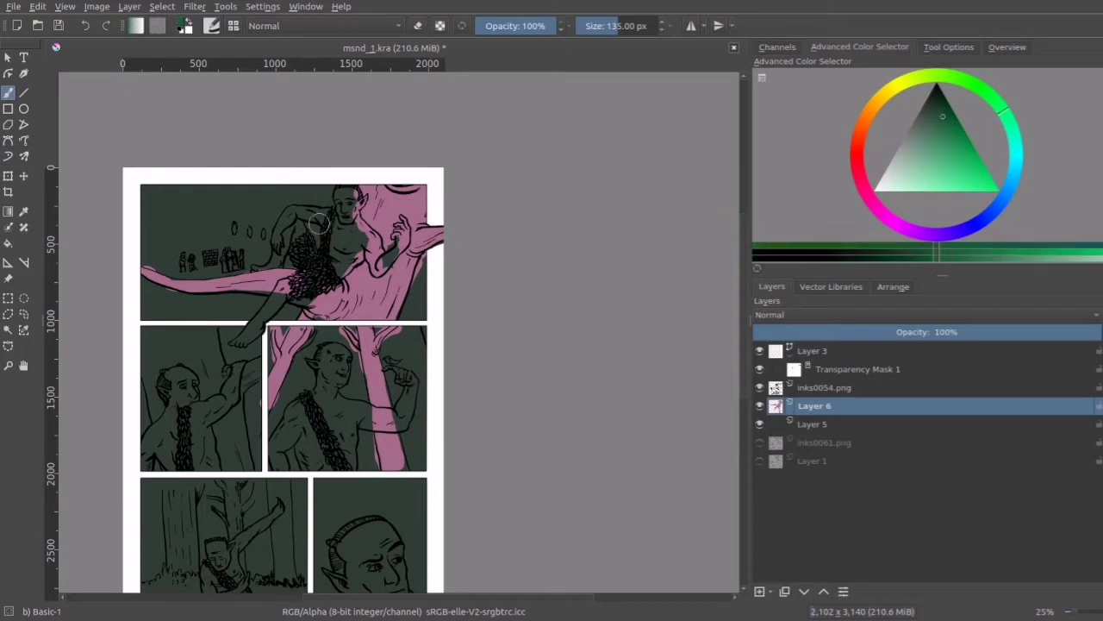
pyautogui.moveTo(301, 329)
pyautogui.mouseDown()
pyautogui.moveTo(333, 340)
pyautogui.moveTo(305, 352)
pyautogui.moveTo(354, 362)
pyautogui.moveTo(307, 376)
pyautogui.moveTo(282, 334)
pyautogui.moveTo(292, 362)
pyautogui.mouseUp()
pyautogui.moveTo(395, 347)
pyautogui.mouseDown()
pyautogui.moveTo(407, 335)
pyautogui.moveTo(418, 346)
pyautogui.mouseUp()
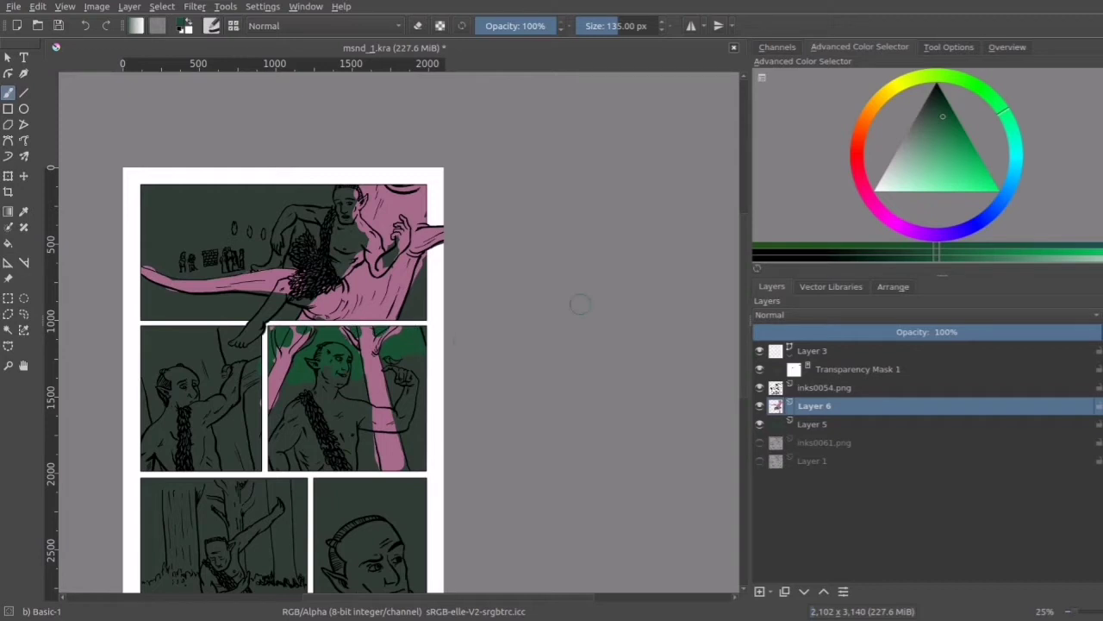
# Step: Paint a band of bright yellow-green foliage behind the figure's head and raised hand in the bird panel
pyautogui.click(953, 154)
pyautogui.click(937, 78)
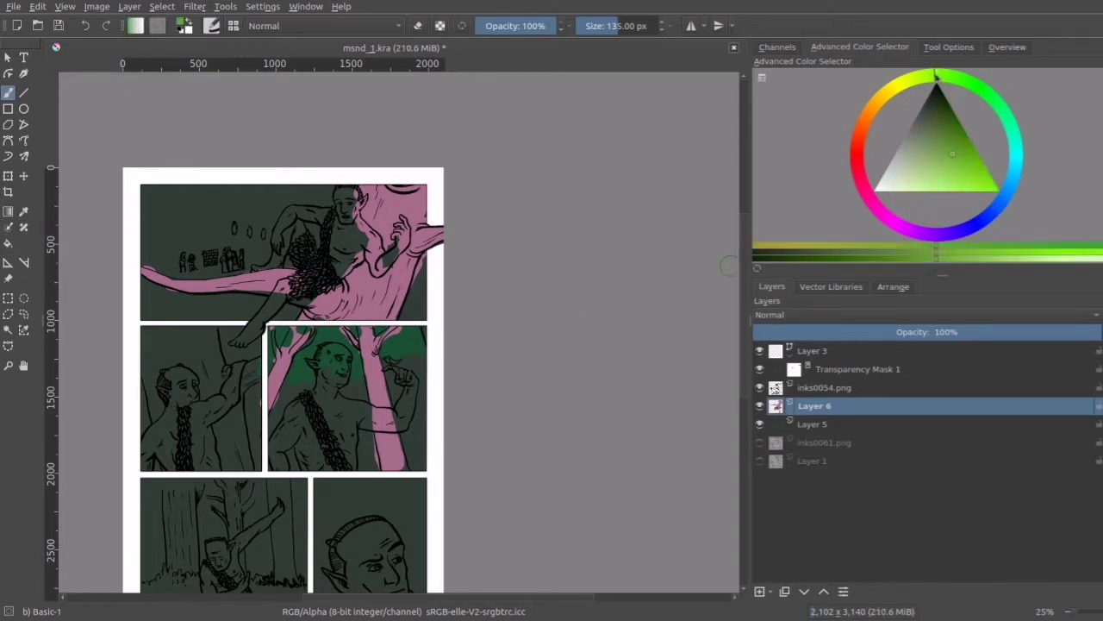
pyautogui.moveTo(298, 382)
pyautogui.mouseDown()
pyautogui.moveTo(288, 393)
pyautogui.moveTo(400, 373)
pyautogui.moveTo(302, 381)
pyautogui.mouseUp()
# Step: Add darker olive-green strokes over the bright foliage band with a 28 px brush
pyautogui.click(941, 140)
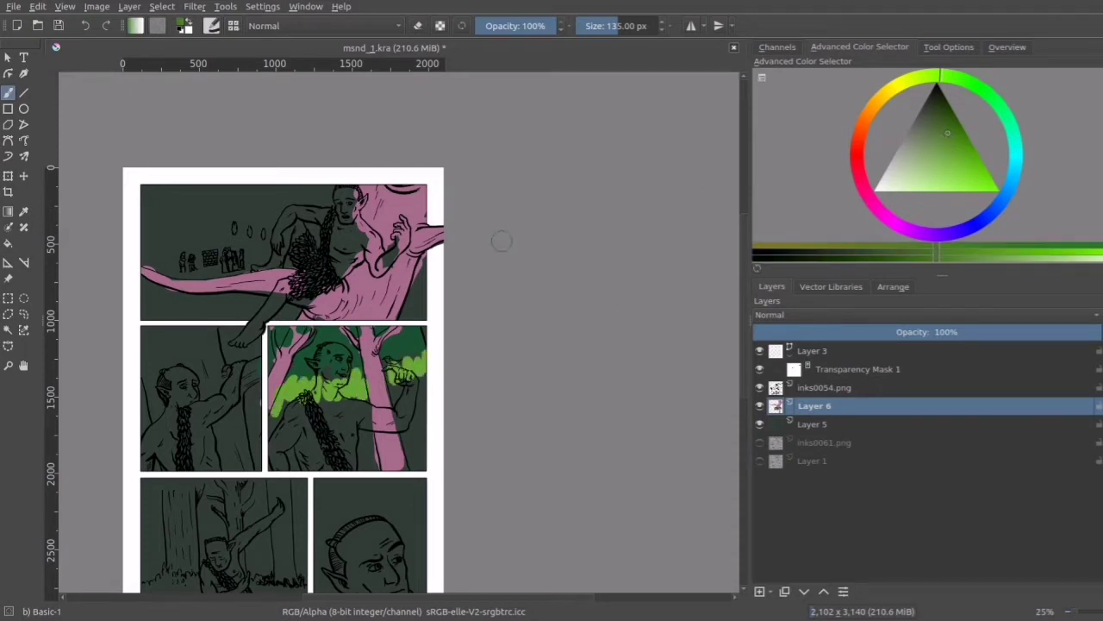
pyautogui.press('[')
pyautogui.press('[')
pyautogui.press('[')
pyautogui.press('[')
pyautogui.press('[')
pyautogui.press('[')
pyautogui.press('[')
pyautogui.press('[')
pyautogui.press('[')
pyautogui.press('[')
pyautogui.press('[')
pyautogui.press('[')
pyautogui.press('[')
pyautogui.press('[')
pyautogui.press('[')
pyautogui.press('[')
pyautogui.press('[')
pyautogui.press('[')
pyautogui.press('[')
pyautogui.press('[')
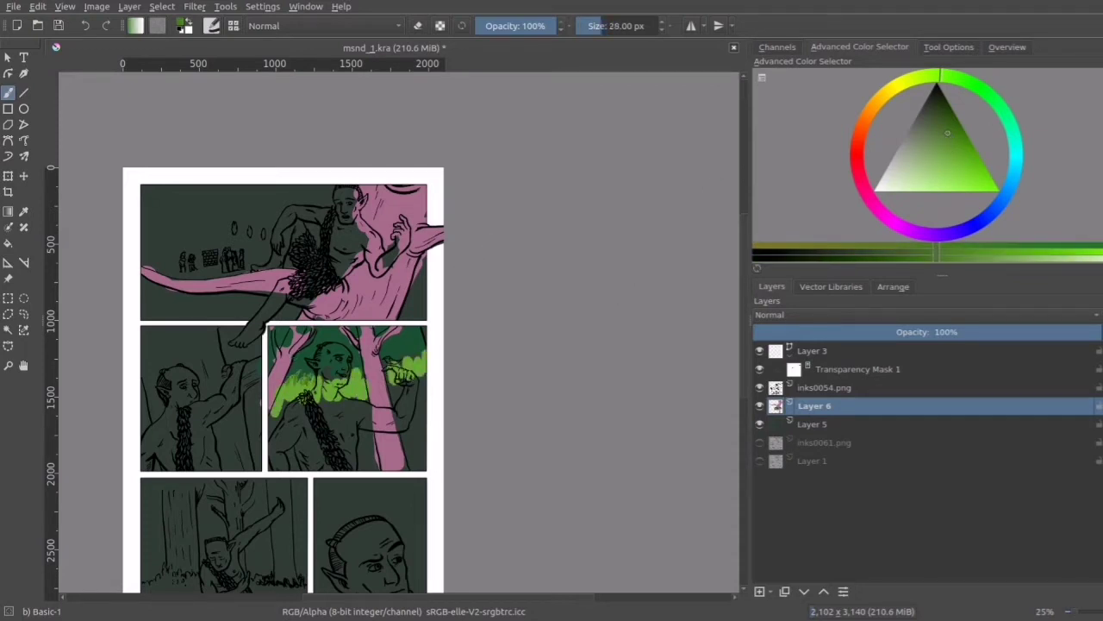
pyautogui.moveTo(350, 375); pyautogui.dragTo(362, 379)
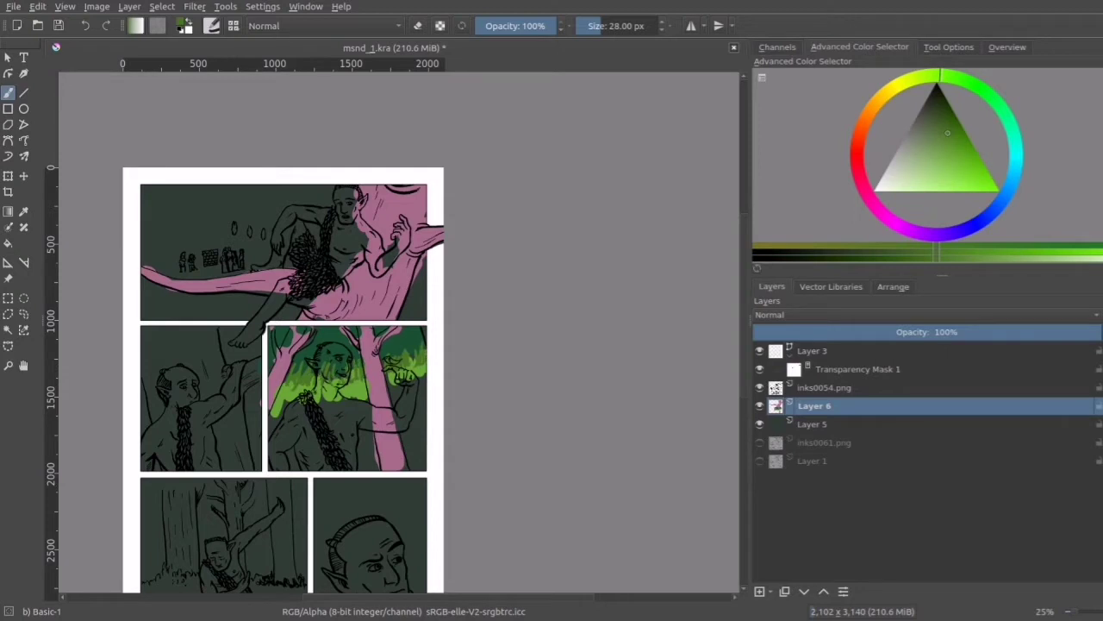
# Step: Layer deeper green and very dark green leaf strokes across the upper background of the bird panel
pyautogui.moveTo(979, 82); pyautogui.dragTo(964, 79)
pyautogui.click(947, 125)
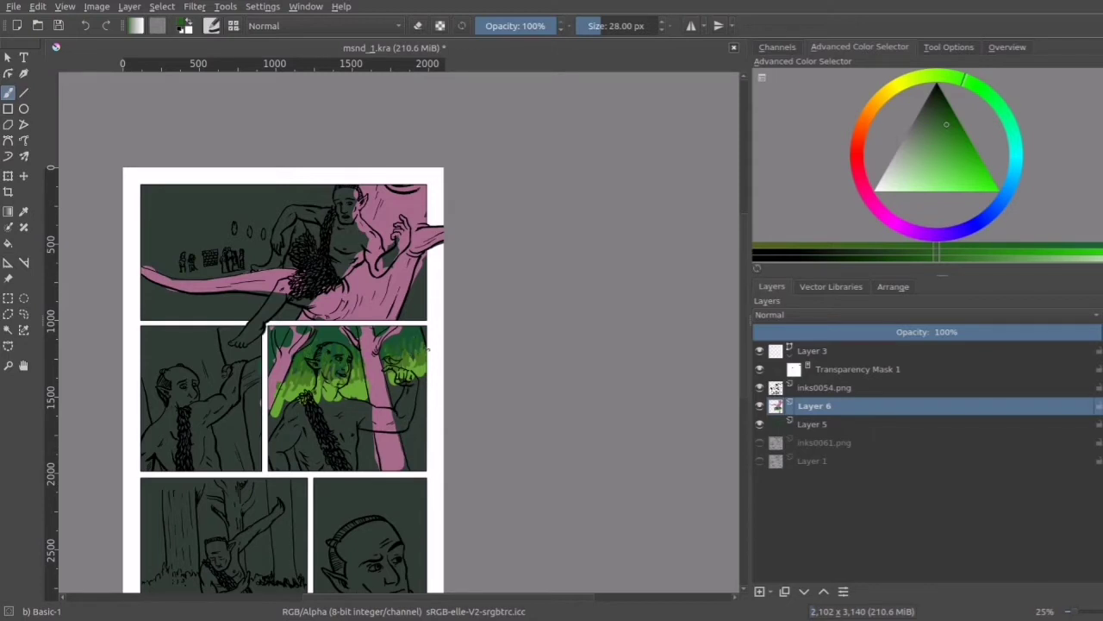
pyautogui.click(942, 103)
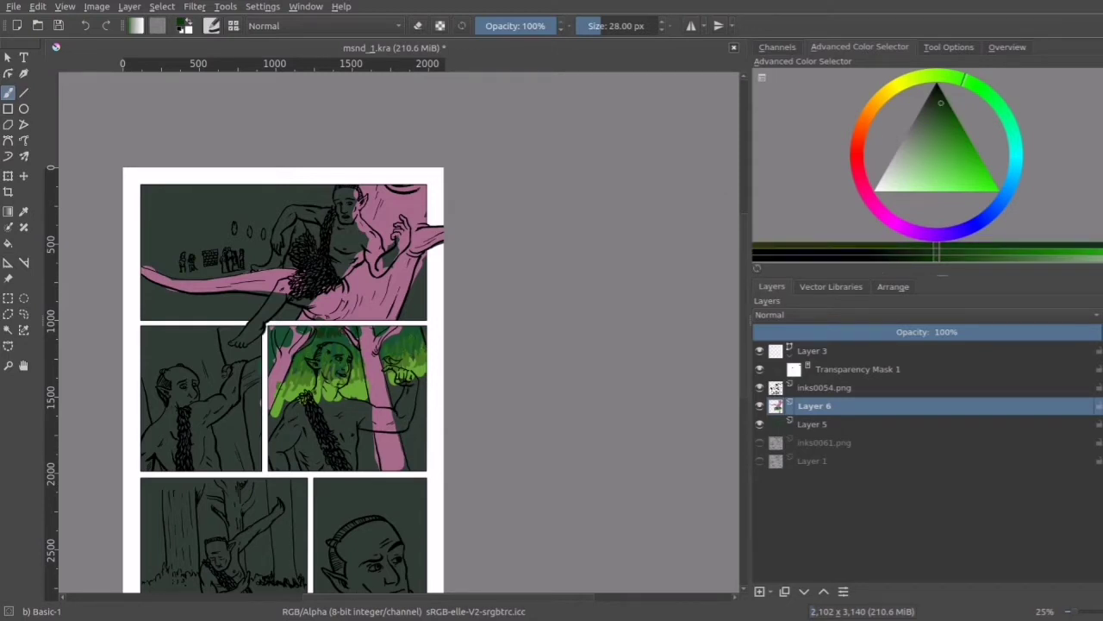
pyautogui.moveTo(410, 331)
pyautogui.mouseDown()
pyautogui.moveTo(399, 339)
pyautogui.moveTo(407, 336)
pyautogui.mouseUp()
pyautogui.moveTo(394, 339); pyautogui.dragTo(382, 345)
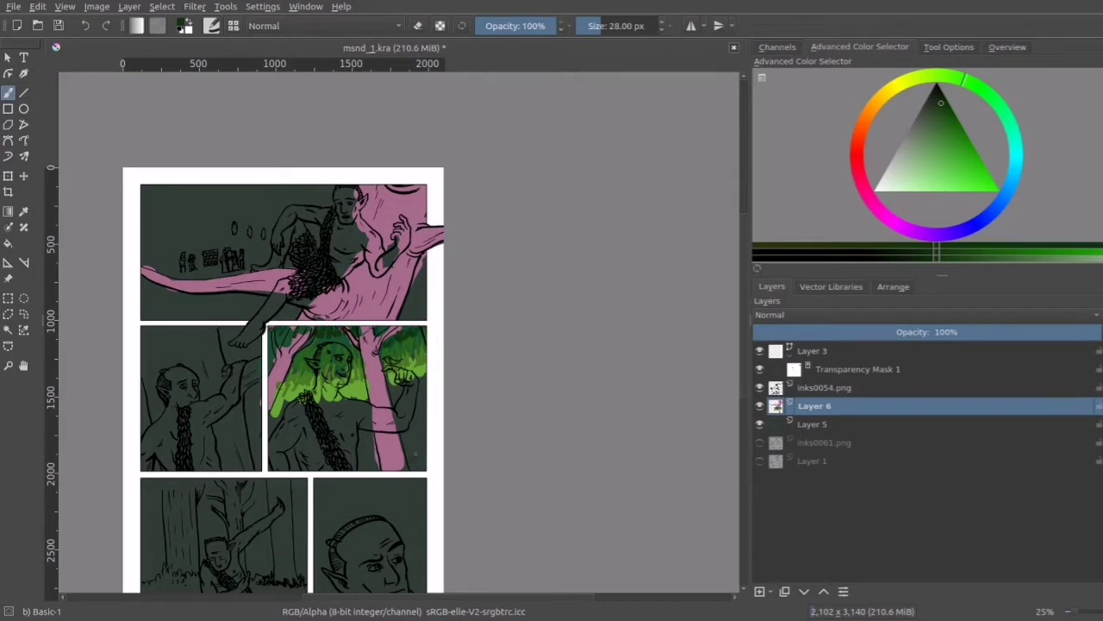
# Step: Fill the background beside and below the raised arm with green, and shade the area under the hand near-black green
pyautogui.click(950, 116)
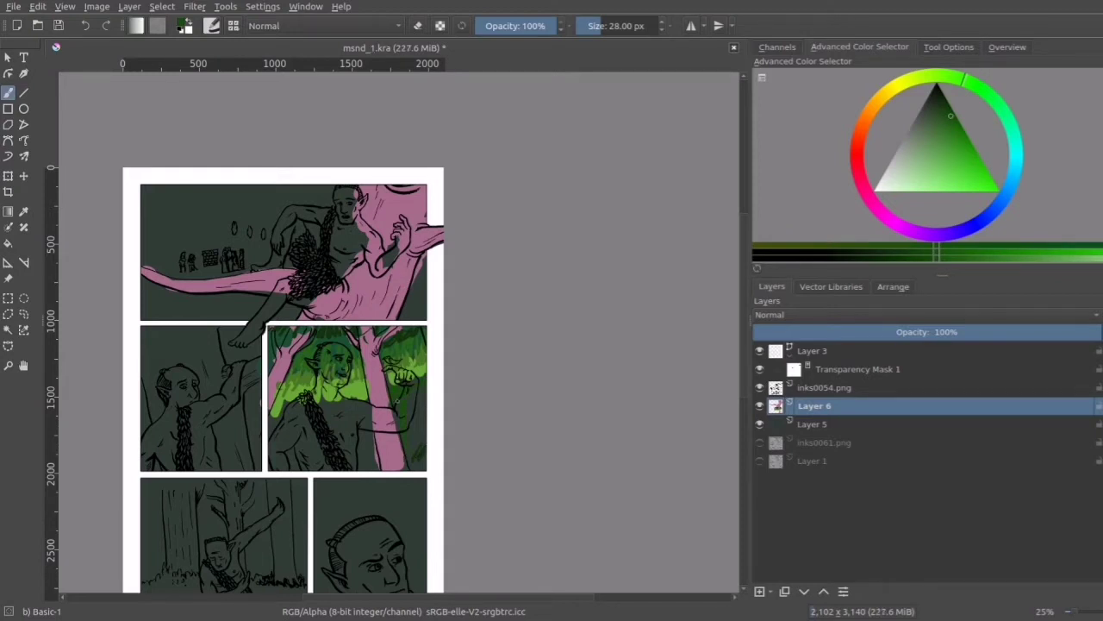
pyautogui.moveTo(392, 410); pyautogui.dragTo(402, 454)
pyautogui.click(941, 100)
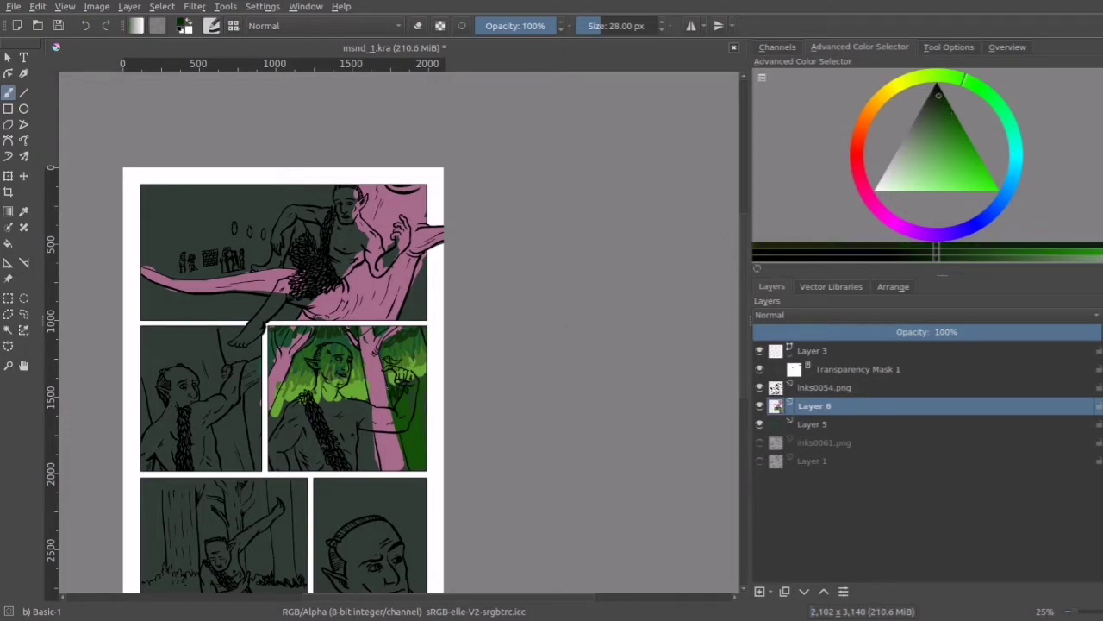
pyautogui.moveTo(390, 387)
pyautogui.mouseDown()
pyautogui.moveTo(402, 412)
pyautogui.moveTo(426, 423)
pyautogui.mouseUp()
# Step: Add medium-green grass strokes through the lower background of the bird panel and dark green strokes around the figure's torso
pyautogui.click(950, 127)
pyautogui.moveTo(406, 422); pyautogui.dragTo(405, 443)
pyautogui.moveTo(414, 422); pyautogui.dragTo(413, 441)
pyautogui.moveTo(423, 413)
pyautogui.mouseDown()
pyautogui.moveTo(422, 438)
pyautogui.moveTo(364, 454)
pyautogui.mouseUp()
pyautogui.moveTo(373, 433); pyautogui.dragTo(365, 450)
pyautogui.moveTo(360, 429); pyautogui.dragTo(361, 462)
pyautogui.moveTo(274, 427); pyautogui.dragTo(269, 413)
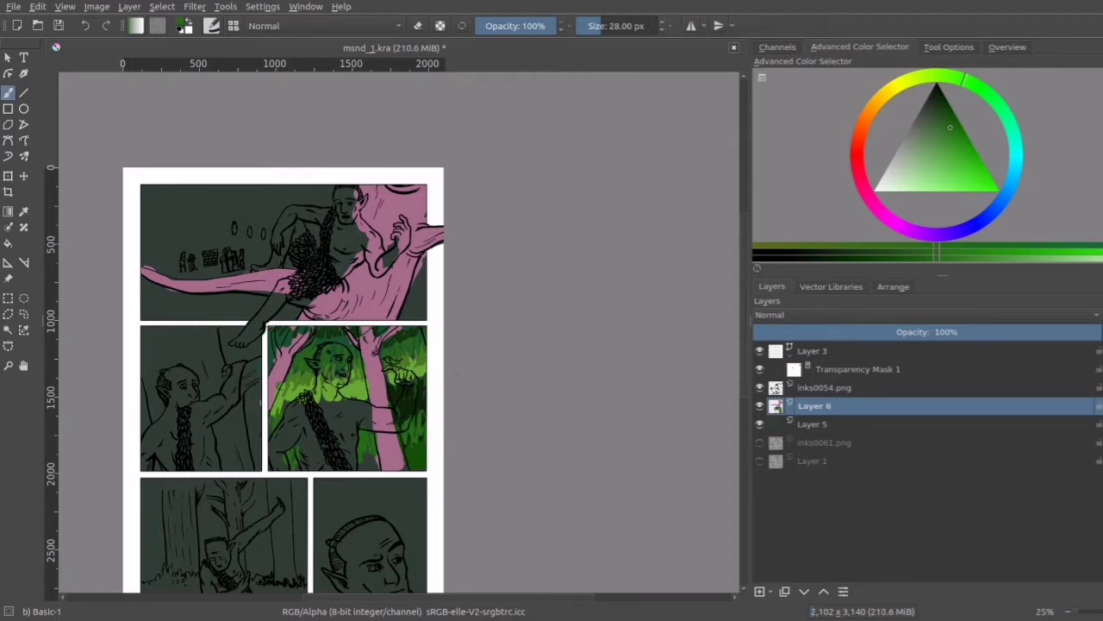
pyautogui.click(940, 102)
pyautogui.moveTo(371, 405)
pyautogui.mouseDown()
pyautogui.moveTo(364, 427)
pyautogui.moveTo(343, 435)
pyautogui.moveTo(276, 436)
pyautogui.moveTo(319, 450)
pyautogui.mouseUp()
# Step: Dab yellow highlights into the foliage of the bird panel and touch up the trees with the sampled pink
pyautogui.click(895, 92)
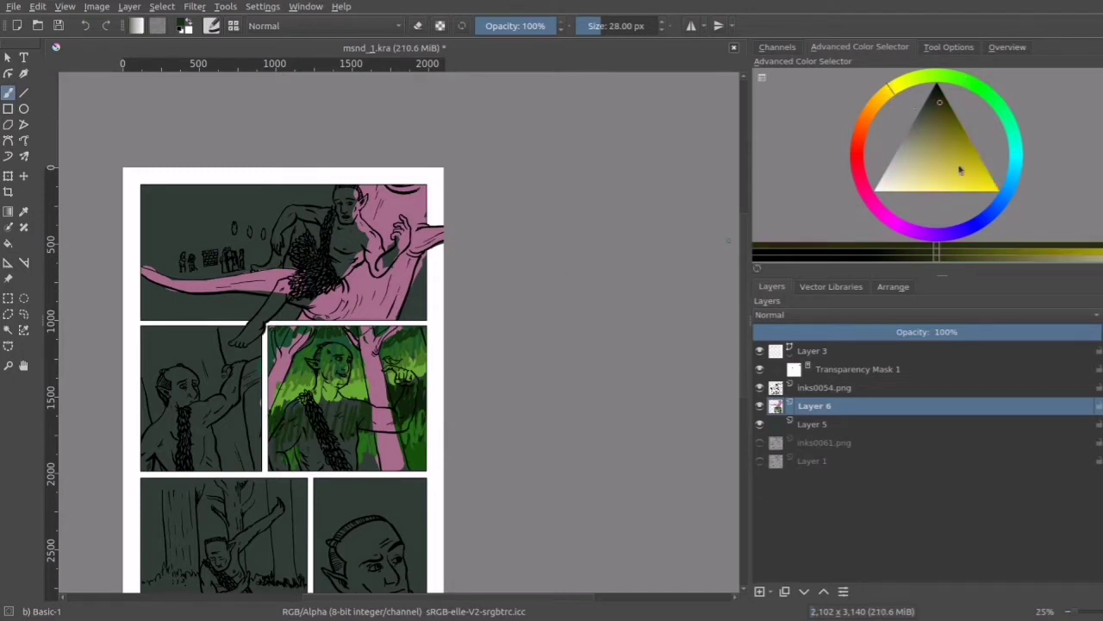
pyautogui.click(963, 173)
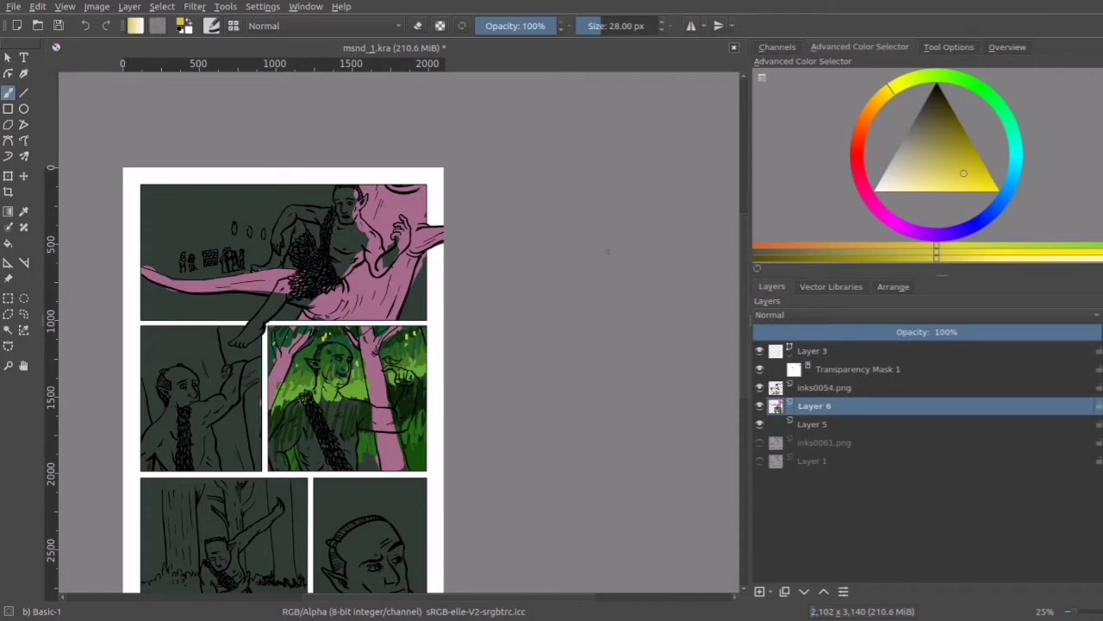
pyautogui.keyDown('ctrl'); pyautogui.click(377, 314); pyautogui.keyUp('ctrl')
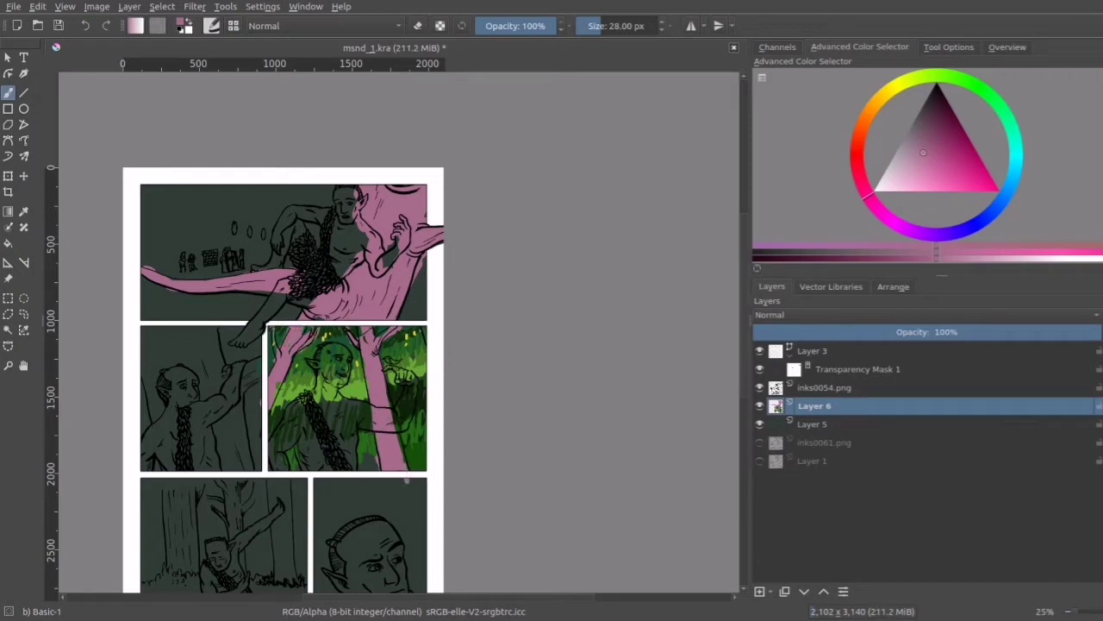
# Step: Fill the face of the figure in the bird panel with a muted brown skin color
pyautogui.click(865, 138)
pyautogui.click(861, 141)
pyautogui.click(867, 120)
pyautogui.click(861, 130)
pyautogui.click(922, 170)
pyautogui.moveTo(923, 170); pyautogui.dragTo(923, 139)
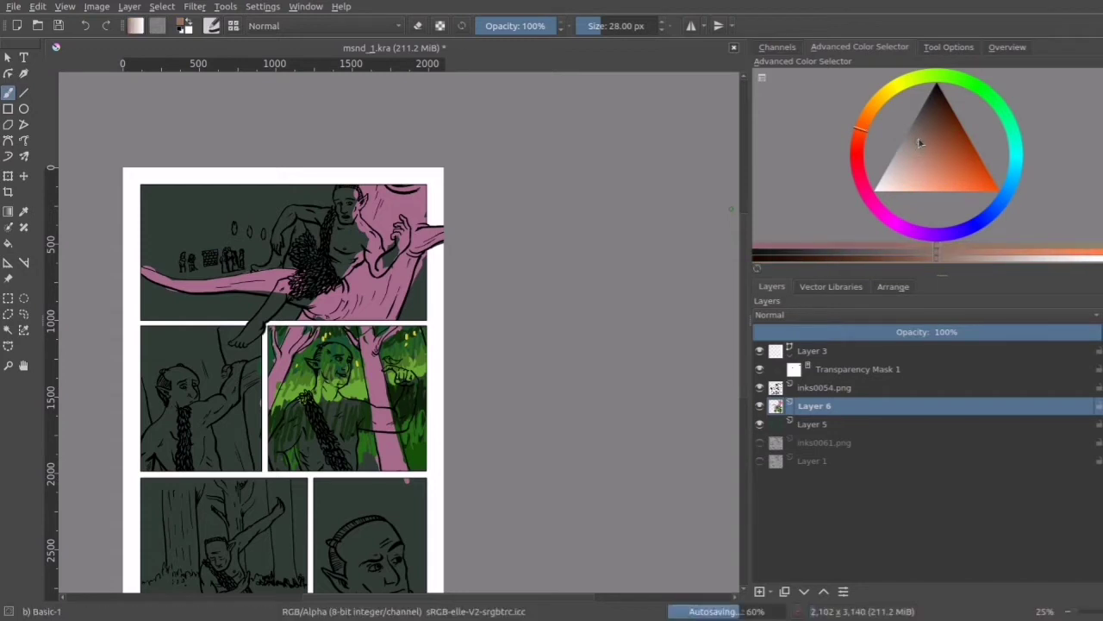
pyautogui.moveTo(336, 355); pyautogui.dragTo(326, 366)
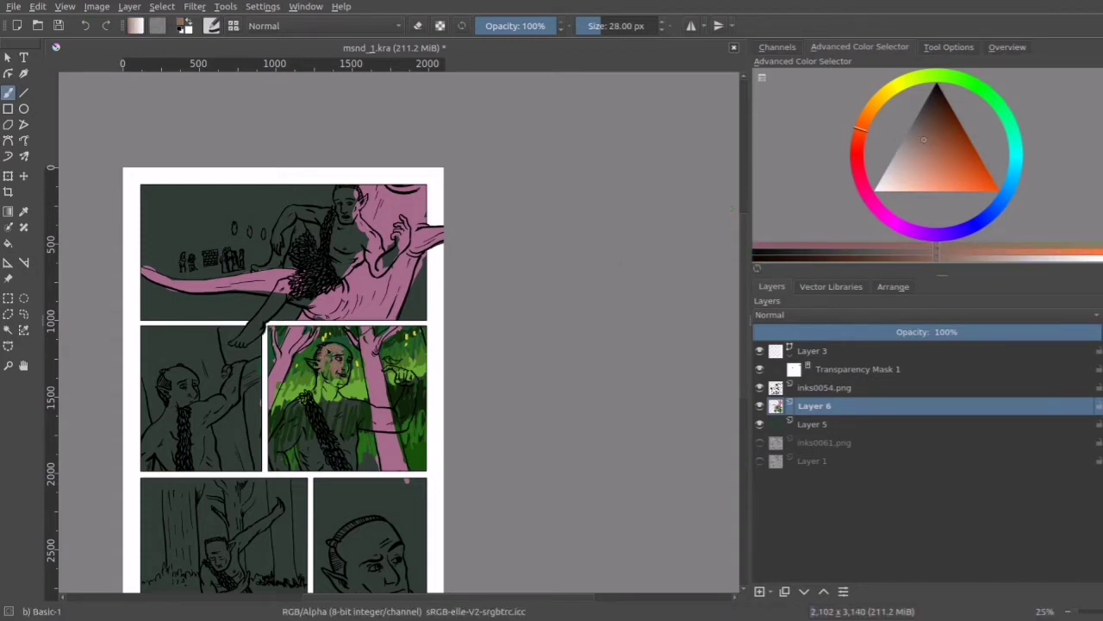
pyautogui.press('+')
pyautogui.press('+')
pyautogui.press('+')
pyautogui.press('+')
pyautogui.moveTo(169, 420)
pyautogui.mouseDown()
pyautogui.moveTo(309, 300)
pyautogui.moveTo(216, 291)
pyautogui.mouseUp()
pyautogui.moveTo(271, 259)
pyautogui.mouseDown()
pyautogui.moveTo(338, 297)
pyautogui.moveTo(324, 409)
pyautogui.moveTo(291, 427)
pyautogui.mouseUp()
pyautogui.moveTo(214, 369)
pyautogui.mouseDown()
pyautogui.moveTo(224, 393)
pyautogui.moveTo(259, 345)
pyautogui.moveTo(280, 416)
pyautogui.moveTo(323, 334)
pyautogui.moveTo(321, 293)
pyautogui.mouseUp()
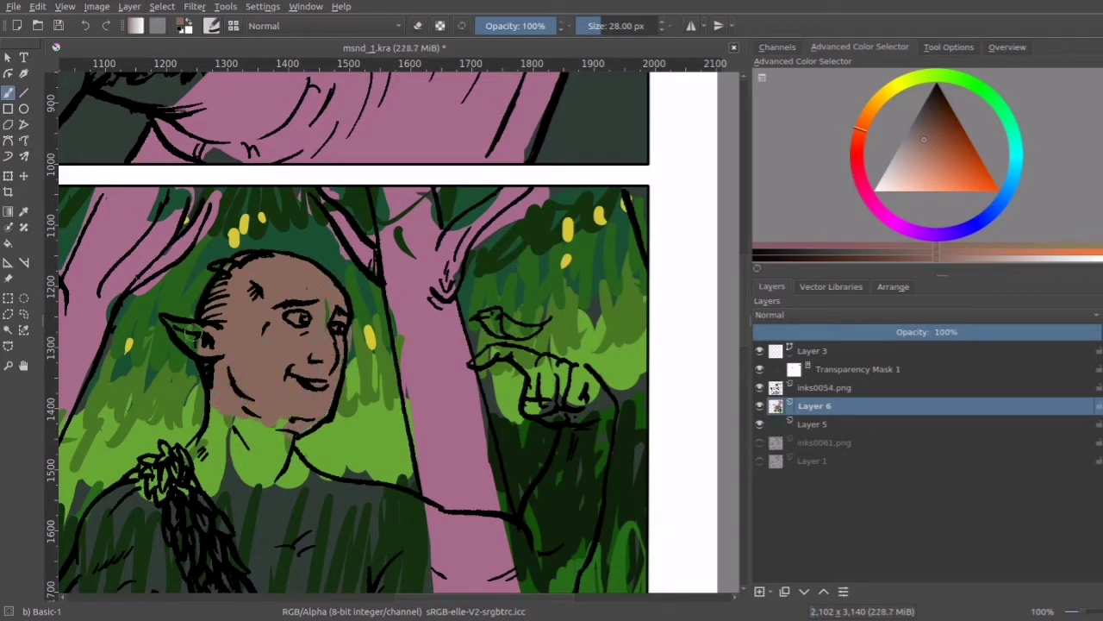
# Step: Extend the brown skin color over the figure's ear, neck, right-hand chest area and upper arm
pyautogui.moveTo(175, 325); pyautogui.dragTo(200, 340)
pyautogui.moveTo(192, 445)
pyautogui.mouseDown()
pyautogui.moveTo(216, 405)
pyautogui.moveTo(211, 457)
pyautogui.moveTo(229, 526)
pyautogui.moveTo(259, 539)
pyautogui.mouseUp()
pyautogui.moveTo(241, 465); pyautogui.dragTo(181, 286)
pyautogui.moveTo(223, 249)
pyautogui.mouseDown()
pyautogui.moveTo(244, 311)
pyautogui.moveTo(439, 349)
pyautogui.moveTo(293, 369)
pyautogui.moveTo(315, 398)
pyautogui.moveTo(500, 426)
pyautogui.mouseUp()
pyautogui.moveTo(237, 398)
pyautogui.mouseDown()
pyautogui.moveTo(202, 344)
pyautogui.moveTo(199, 412)
pyautogui.moveTo(259, 487)
pyautogui.moveTo(300, 457)
pyautogui.moveTo(293, 560)
pyautogui.moveTo(258, 457)
pyautogui.mouseUp()
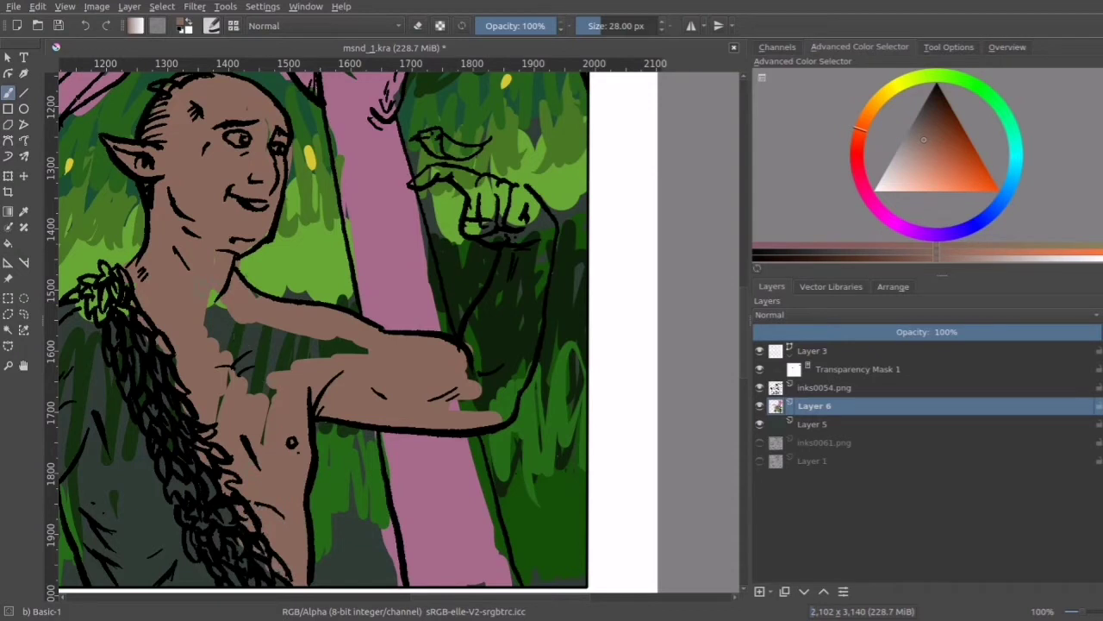
# Step: Fill the rest of the figure's torso, the raised forearm and hand, and the other arm with the brown skin color
pyautogui.moveTo(211, 293)
pyautogui.mouseDown()
pyautogui.moveTo(246, 339)
pyautogui.moveTo(280, 344)
pyautogui.moveTo(259, 357)
pyautogui.moveTo(269, 395)
pyautogui.mouseUp()
pyautogui.moveTo(499, 378); pyautogui.dragTo(510, 369)
pyautogui.moveTo(422, 181)
pyautogui.mouseDown()
pyautogui.moveTo(438, 173)
pyautogui.moveTo(493, 212)
pyautogui.moveTo(524, 205)
pyautogui.moveTo(543, 222)
pyautogui.moveTo(541, 251)
pyautogui.moveTo(518, 246)
pyautogui.moveTo(474, 358)
pyautogui.moveTo(522, 285)
pyautogui.moveTo(541, 327)
pyautogui.moveTo(509, 407)
pyautogui.moveTo(483, 388)
pyautogui.moveTo(514, 355)
pyautogui.moveTo(518, 328)
pyautogui.mouseUp()
pyautogui.moveTo(503, 223); pyautogui.dragTo(717, 121)
pyautogui.moveTo(255, 248)
pyautogui.mouseDown()
pyautogui.moveTo(249, 240)
pyautogui.moveTo(297, 219)
pyautogui.moveTo(267, 276)
pyautogui.moveTo(306, 341)
pyautogui.moveTo(284, 380)
pyautogui.moveTo(294, 444)
pyautogui.moveTo(319, 474)
pyautogui.moveTo(353, 345)
pyautogui.moveTo(414, 449)
pyautogui.mouseUp()
pyautogui.moveTo(276, 344)
pyautogui.mouseDown()
pyautogui.moveTo(220, 405)
pyautogui.moveTo(236, 331)
pyautogui.moveTo(190, 345)
pyautogui.moveTo(250, 268)
pyautogui.moveTo(232, 258)
pyautogui.moveTo(258, 336)
pyautogui.moveTo(215, 465)
pyautogui.moveTo(241, 483)
pyautogui.moveTo(173, 396)
pyautogui.mouseUp()
pyautogui.moveTo(406, 200); pyautogui.dragTo(360, 379)
# Step: Color the figure's pointed ear with light orange-brown and add a red accent inside it
pyautogui.moveTo(877, 135); pyautogui.dragTo(864, 141)
pyautogui.click(932, 153)
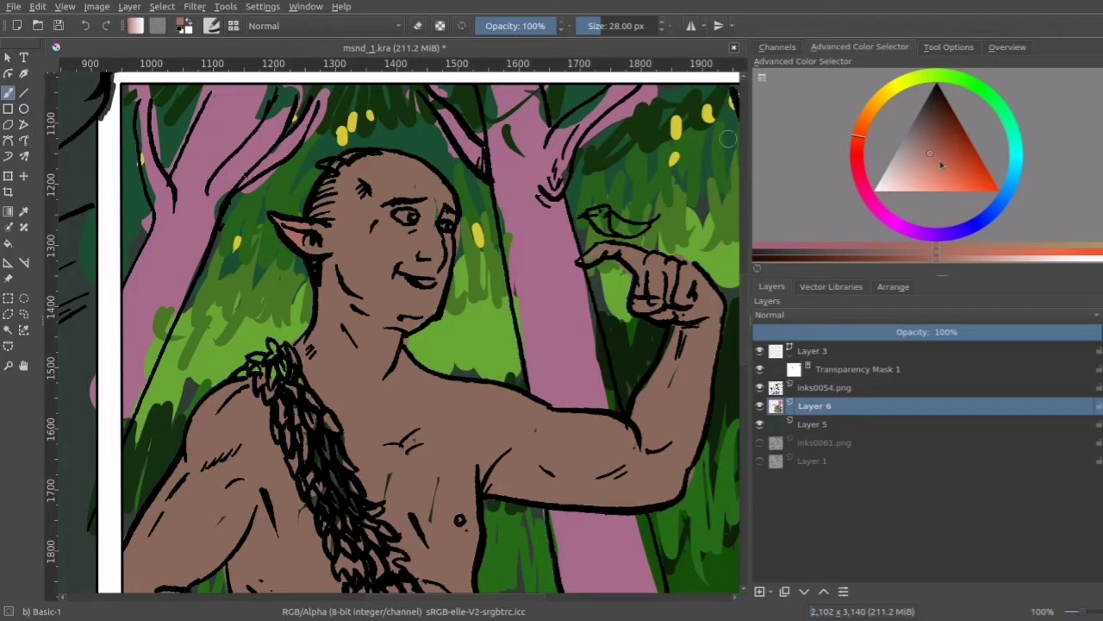
pyautogui.click(867, 114)
pyautogui.click(930, 160)
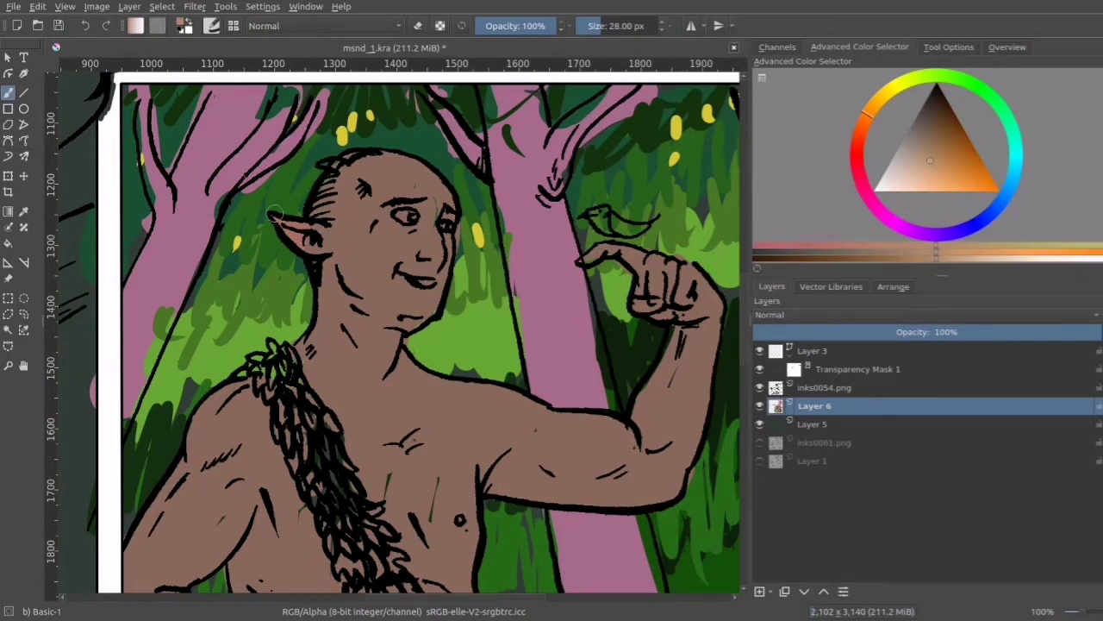
pyautogui.moveTo(275, 214); pyautogui.dragTo(324, 257)
pyautogui.click(857, 139)
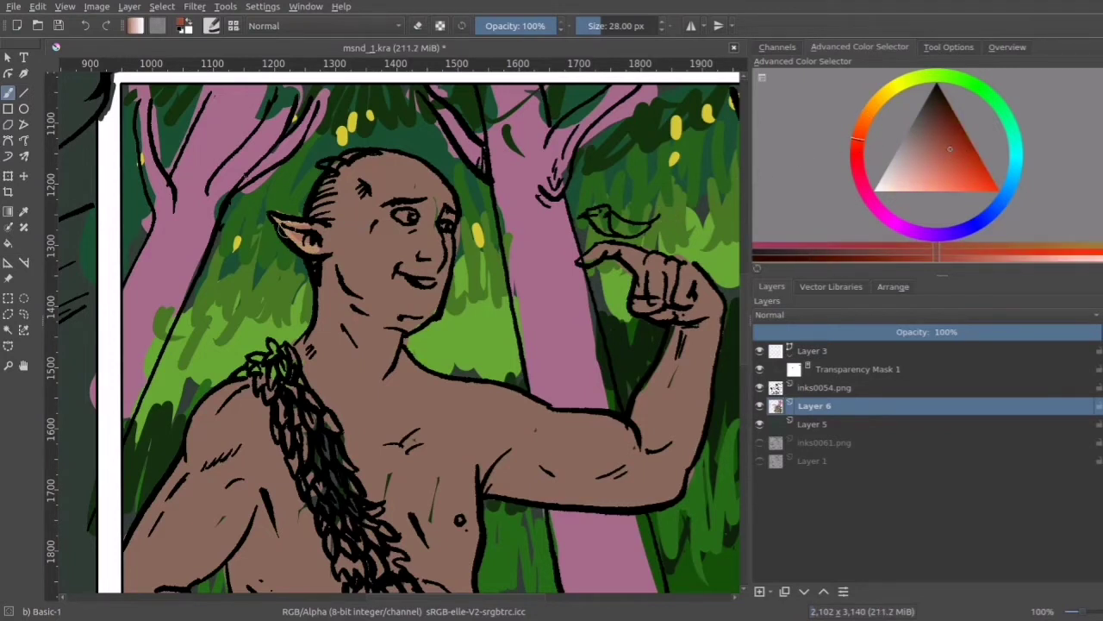
pyautogui.moveTo(285, 230); pyautogui.dragTo(298, 238)
# Step: Paint the white of the figure's eye and the teeth with a very pale pink
pyautogui.click(884, 174)
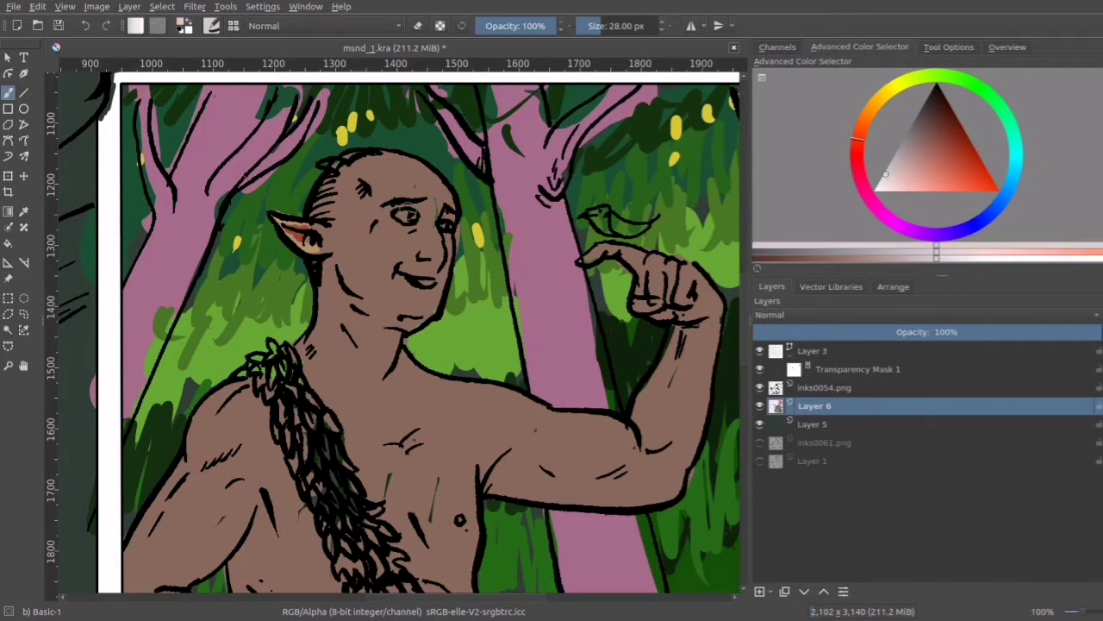
pyautogui.moveTo(398, 216); pyautogui.dragTo(413, 216)
pyautogui.moveTo(406, 283); pyautogui.dragTo(432, 282)
# Step: Color the hair on the side of the figure's head dark reddish brown
pyautogui.click(940, 121)
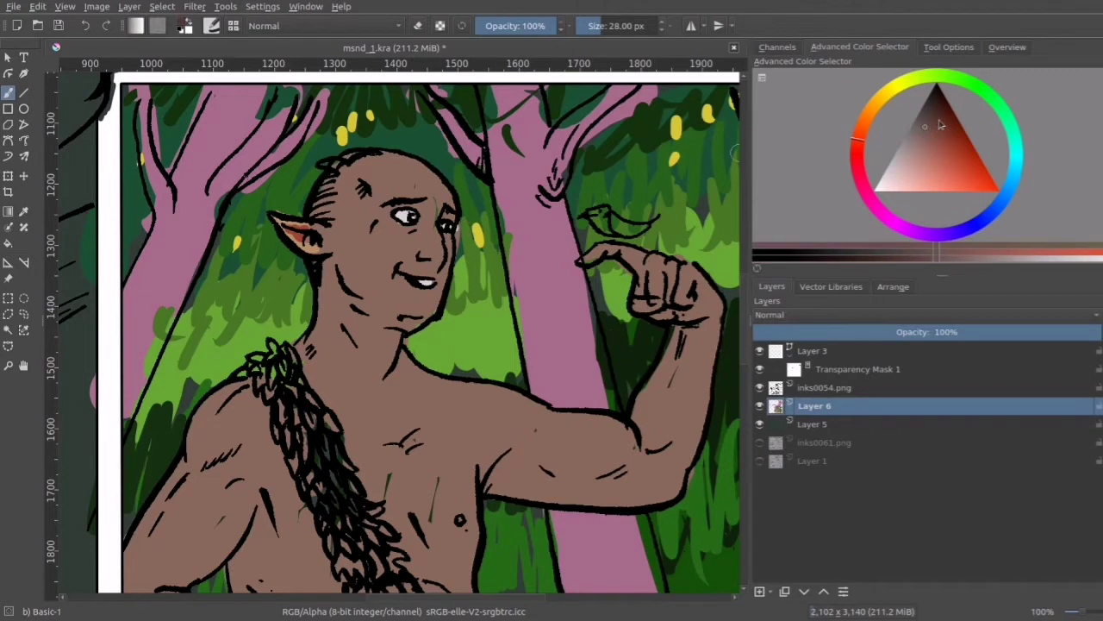
pyautogui.click(864, 127)
pyautogui.moveTo(942, 130); pyautogui.dragTo(948, 126)
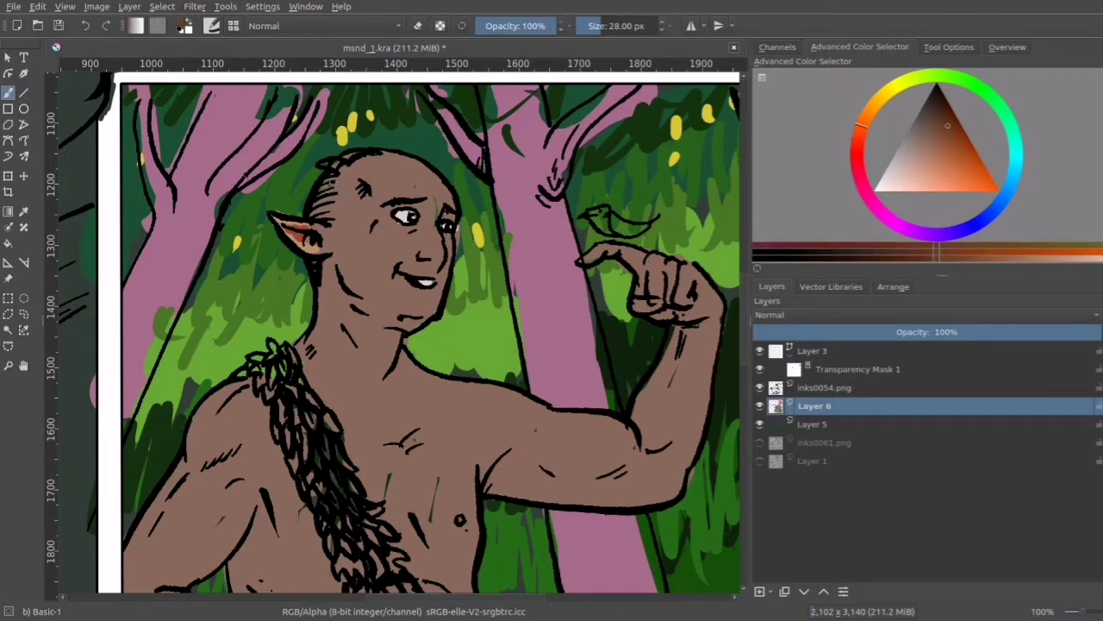
pyautogui.moveTo(333, 181); pyautogui.dragTo(327, 214)
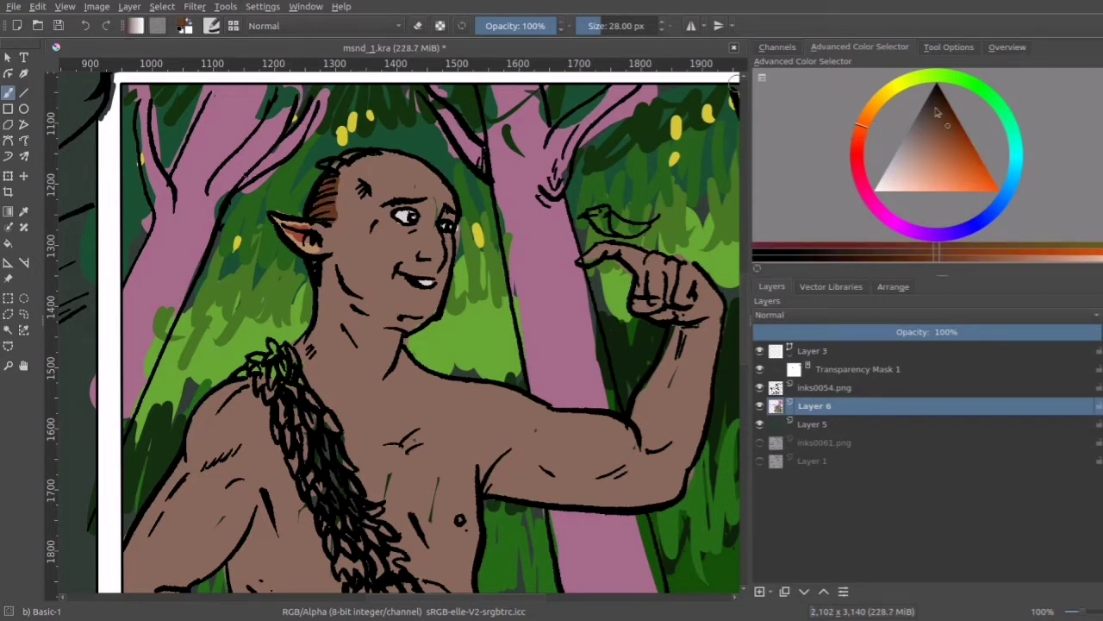
# Step: Add golden-brown color to the small tuft and hair at the back of the figure's crown
pyautogui.click(878, 102)
pyautogui.click(959, 142)
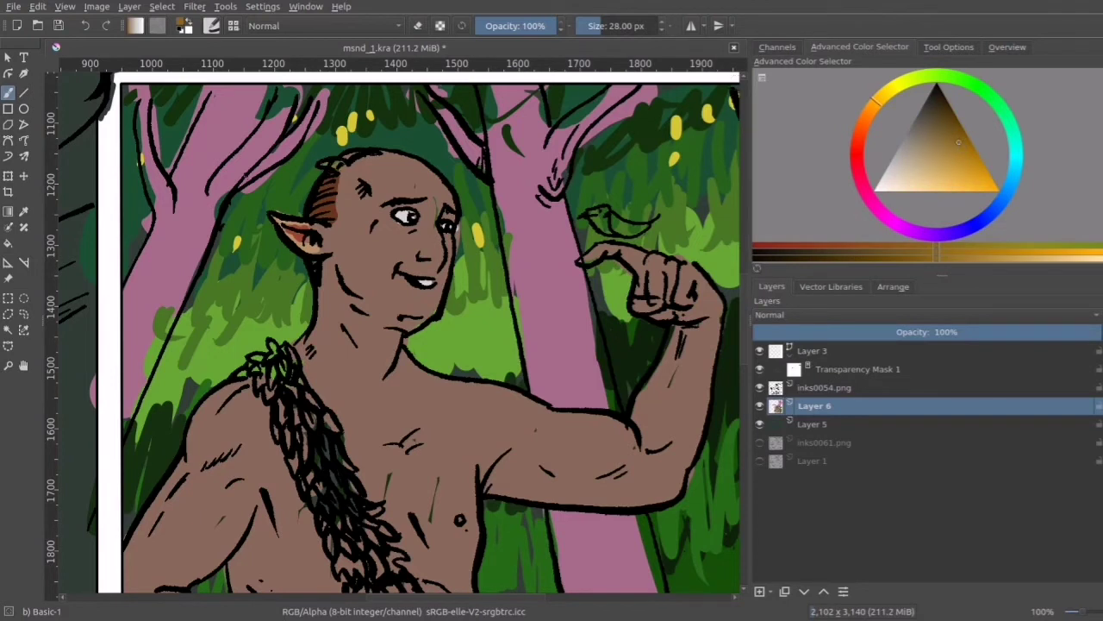
pyautogui.moveTo(327, 189); pyautogui.dragTo(314, 205)
# Step: Paint pale yellow rim light along the figure's outer arm, both shoulders, forehead and face edge
pyautogui.click(930, 159)
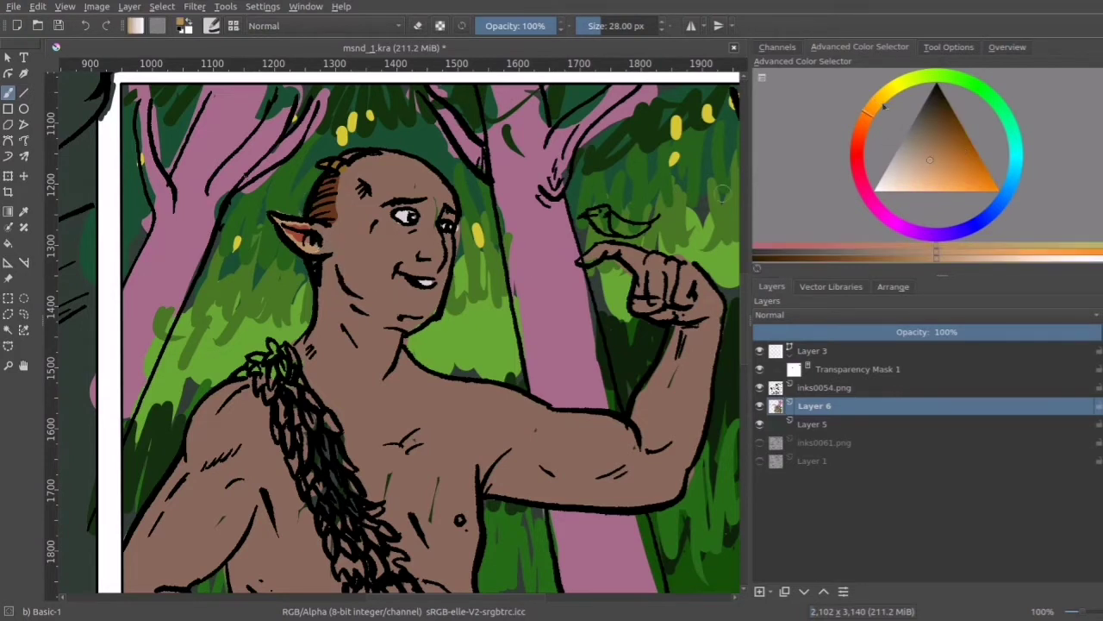
pyautogui.click(881, 101)
pyautogui.click(939, 160)
pyautogui.click(893, 95)
pyautogui.click(947, 175)
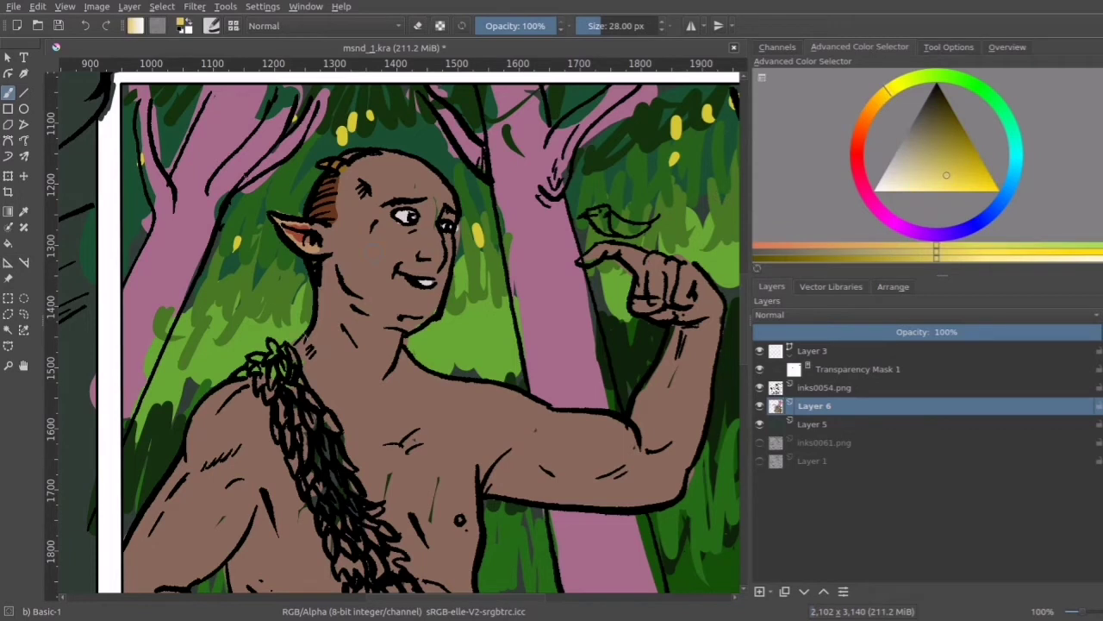
pyautogui.moveTo(185, 449)
pyautogui.mouseDown()
pyautogui.moveTo(213, 397)
pyautogui.moveTo(252, 377)
pyautogui.mouseUp()
pyautogui.moveTo(123, 546); pyautogui.dragTo(184, 457)
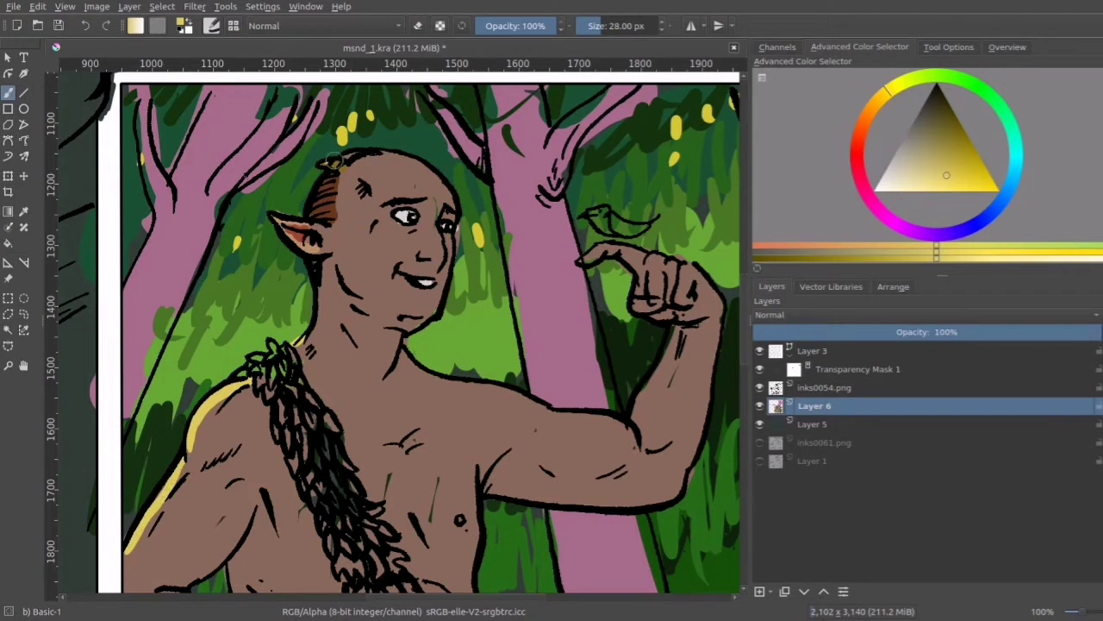
pyautogui.moveTo(326, 162)
pyautogui.mouseDown()
pyautogui.moveTo(399, 152)
pyautogui.moveTo(454, 194)
pyautogui.moveTo(462, 212)
pyautogui.moveTo(431, 313)
pyautogui.mouseUp()
pyautogui.moveTo(405, 349)
pyautogui.mouseDown()
pyautogui.moveTo(444, 382)
pyautogui.moveTo(535, 402)
pyautogui.mouseUp()
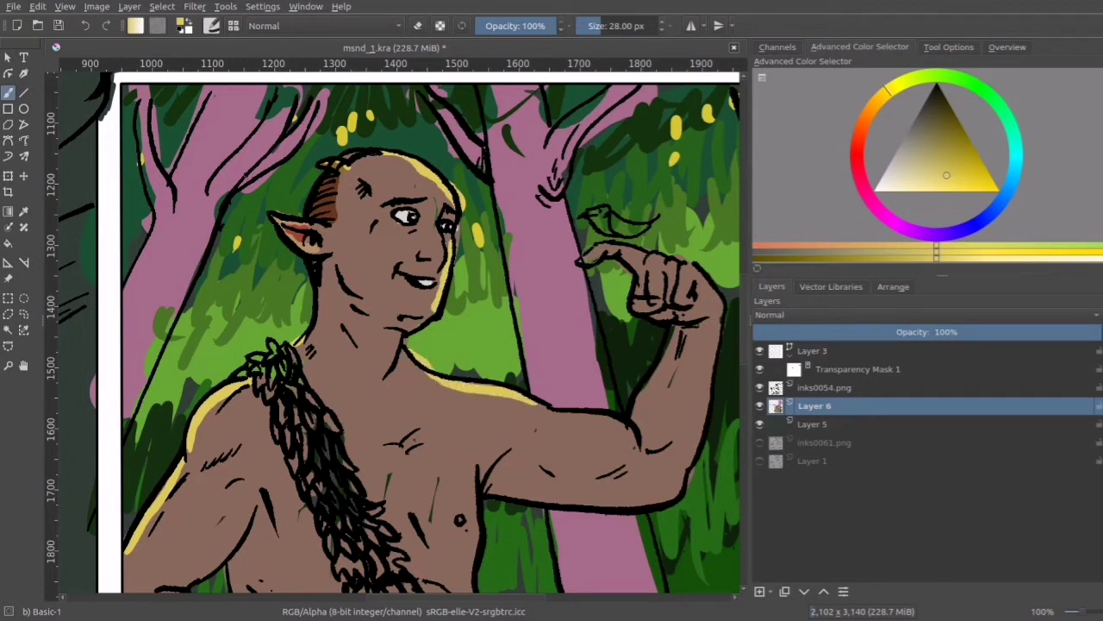
# Step: Paint pale yellow rim light along the raised arm's pointing finger, fist, inner forearm and upper-arm edge
pyautogui.moveTo(579, 261); pyautogui.dragTo(603, 248)
pyautogui.moveTo(636, 281); pyautogui.dragTo(642, 312)
pyautogui.moveTo(674, 331); pyautogui.dragTo(660, 362)
pyautogui.moveTo(636, 415); pyautogui.dragTo(667, 360)
pyautogui.moveTo(551, 411); pyautogui.dragTo(629, 419)
# Step: Paint pale yellow rim light down both sides of the figure's torso
pyautogui.scroll(-3, 329, 406)
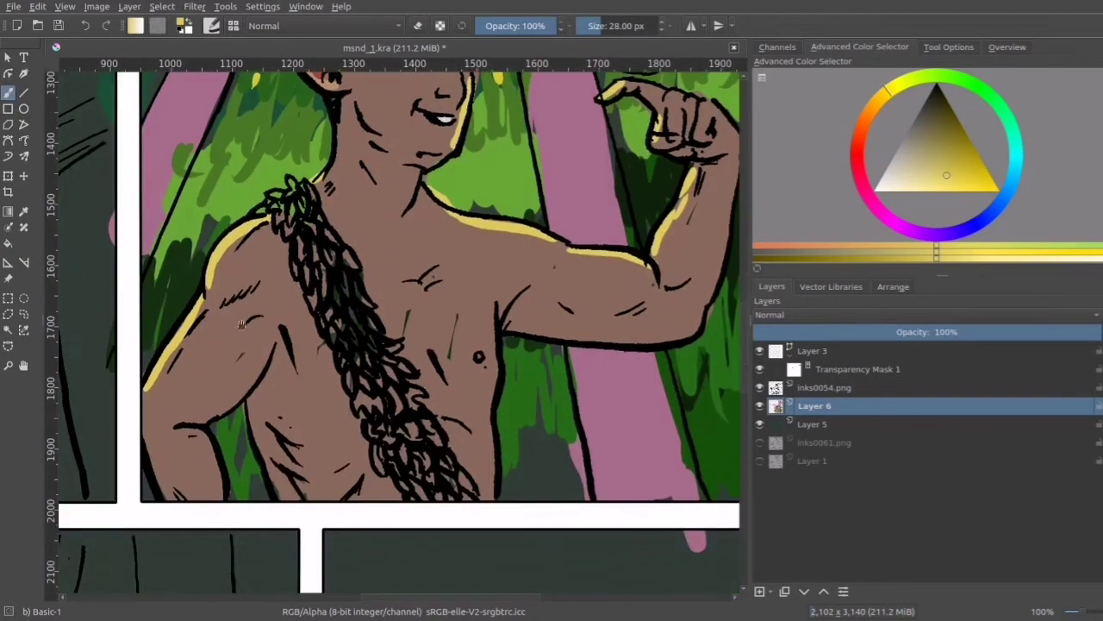
pyautogui.moveTo(247, 400)
pyautogui.mouseDown()
pyautogui.moveTo(259, 455)
pyautogui.moveTo(288, 496)
pyautogui.mouseUp()
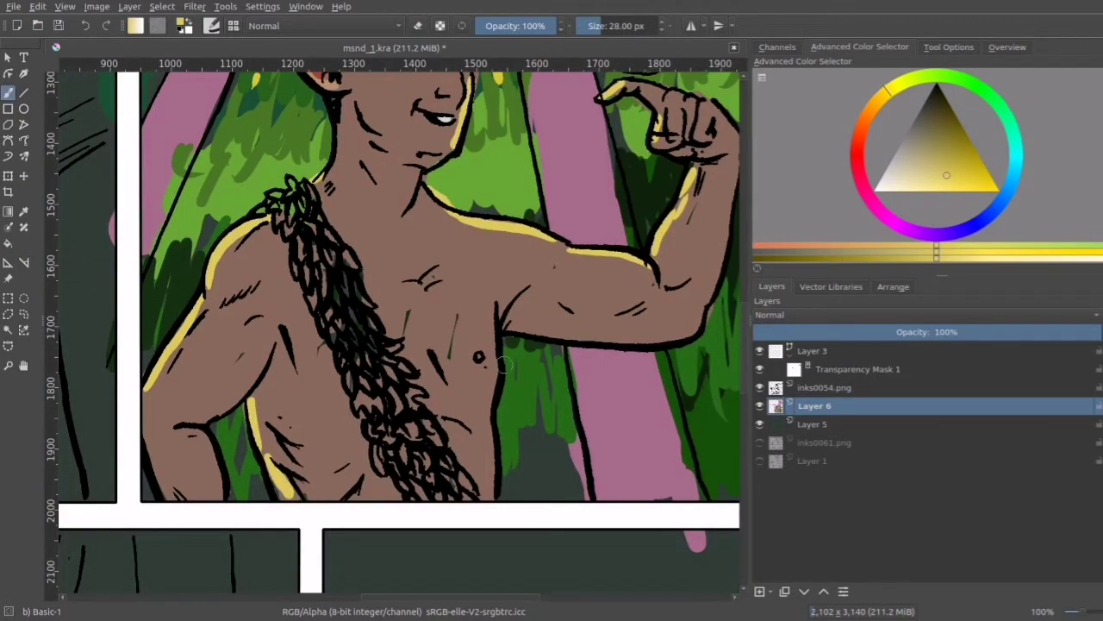
pyautogui.moveTo(499, 365); pyautogui.dragTo(488, 502)
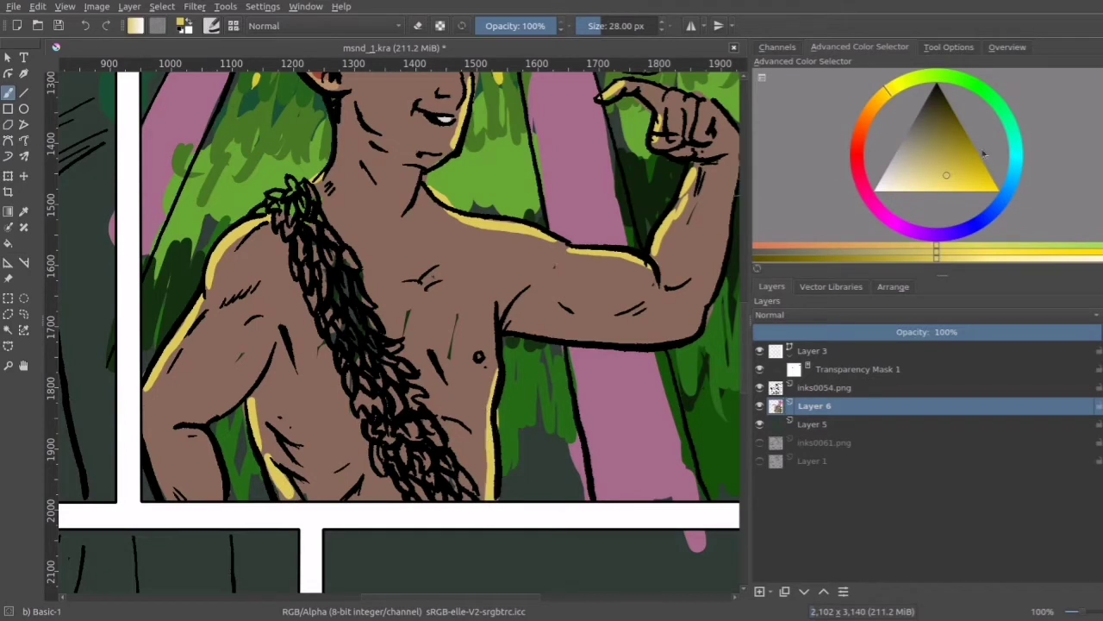
# Step: Color the figure's leaf sash dark green and add dark olive accents to the leaves at the shoulder
pyautogui.click(990, 97)
pyautogui.moveTo(940, 132); pyautogui.dragTo(939, 113)
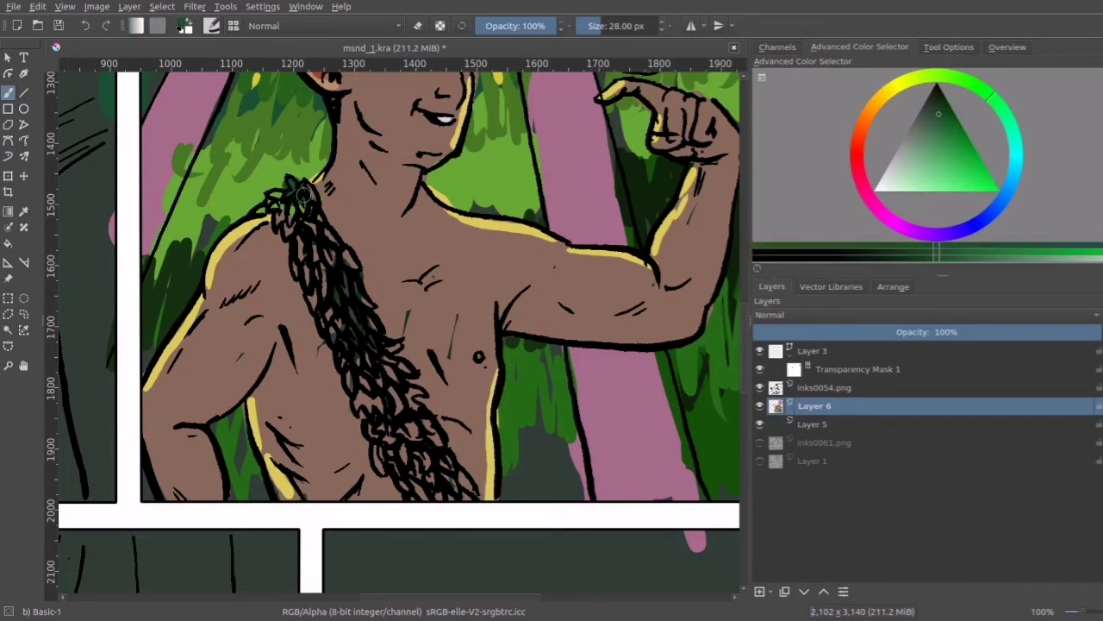
pyautogui.moveTo(264, 208)
pyautogui.mouseDown()
pyautogui.moveTo(300, 231)
pyautogui.moveTo(307, 191)
pyautogui.moveTo(336, 259)
pyautogui.moveTo(354, 260)
pyautogui.mouseUp()
pyautogui.moveTo(313, 227)
pyautogui.mouseDown()
pyautogui.moveTo(297, 263)
pyautogui.moveTo(321, 274)
pyautogui.moveTo(315, 302)
pyautogui.moveTo(341, 345)
pyautogui.moveTo(364, 331)
pyautogui.moveTo(362, 302)
pyautogui.moveTo(392, 378)
pyautogui.moveTo(386, 345)
pyautogui.moveTo(355, 358)
pyautogui.moveTo(384, 451)
pyautogui.moveTo(418, 471)
pyautogui.moveTo(381, 369)
pyautogui.moveTo(461, 488)
pyautogui.moveTo(395, 373)
pyautogui.moveTo(426, 501)
pyautogui.moveTo(412, 404)
pyautogui.mouseUp()
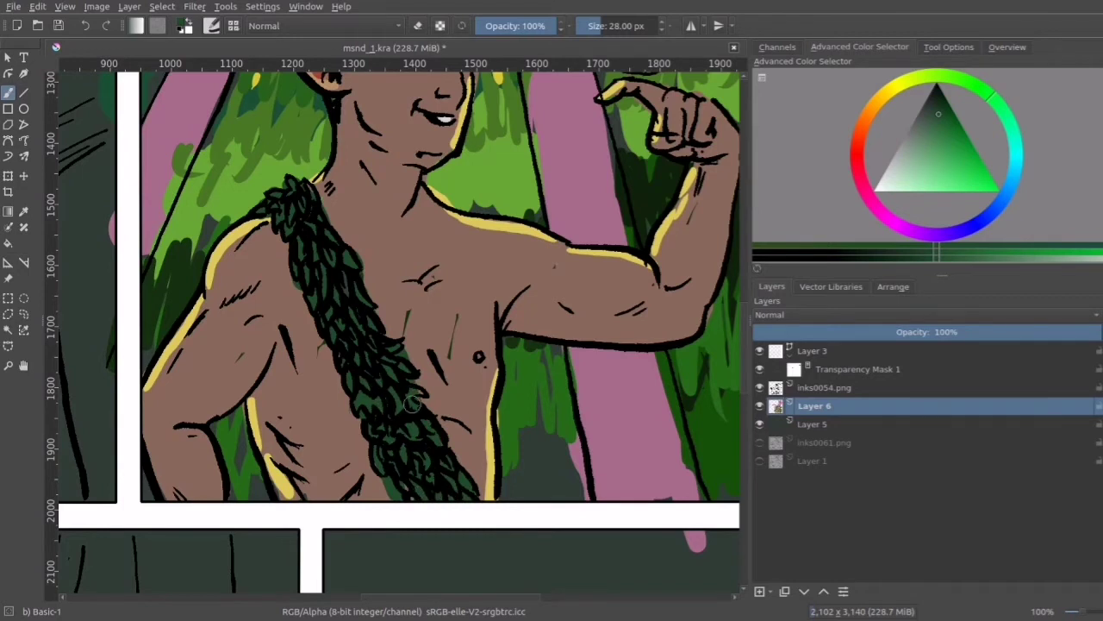
pyautogui.click(907, 81)
pyautogui.click(942, 124)
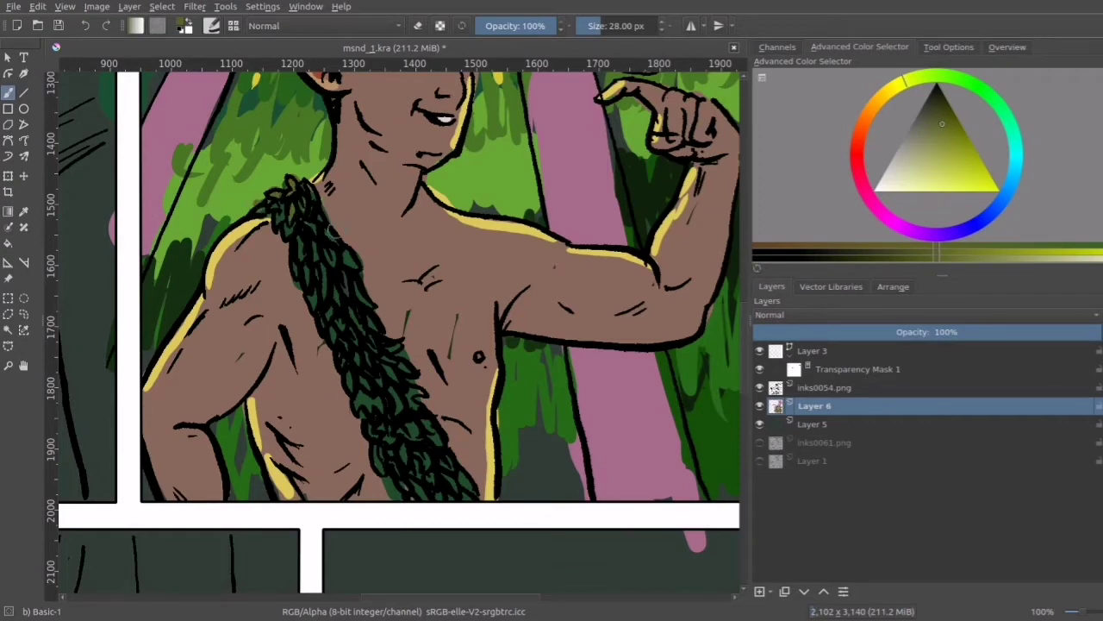
# Step: Darken the lower forest background around the figure with deep greens and add small dusky pink distant branches beyond the raised arm
pyautogui.scroll(-1, 333, 232)
pyautogui.scroll(-3, 405, 323)
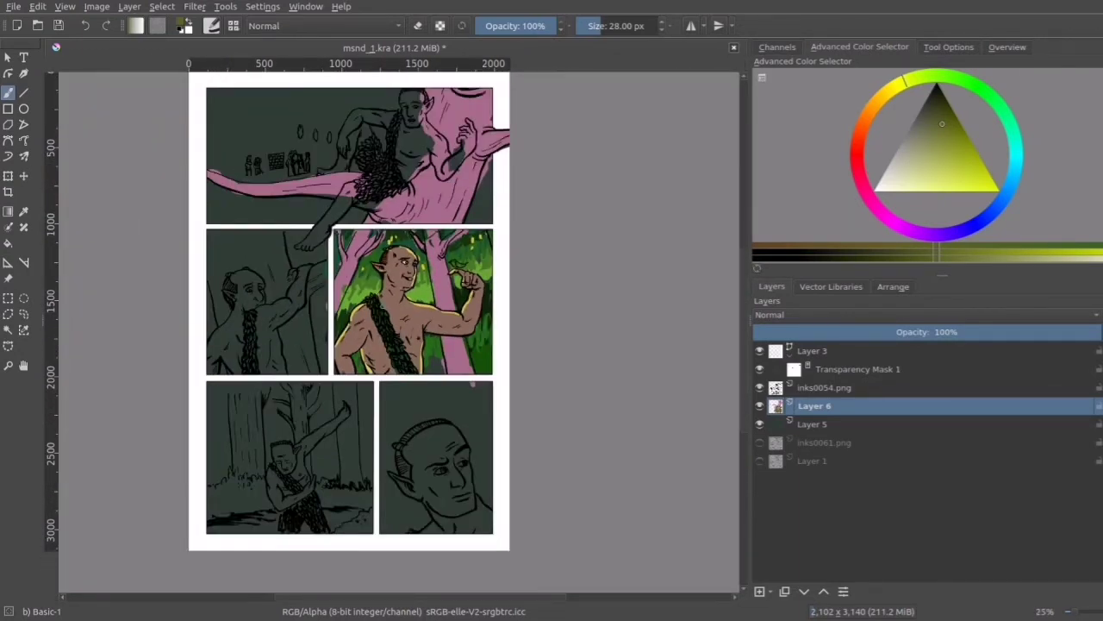
pyautogui.scroll(-2, 405, 323)
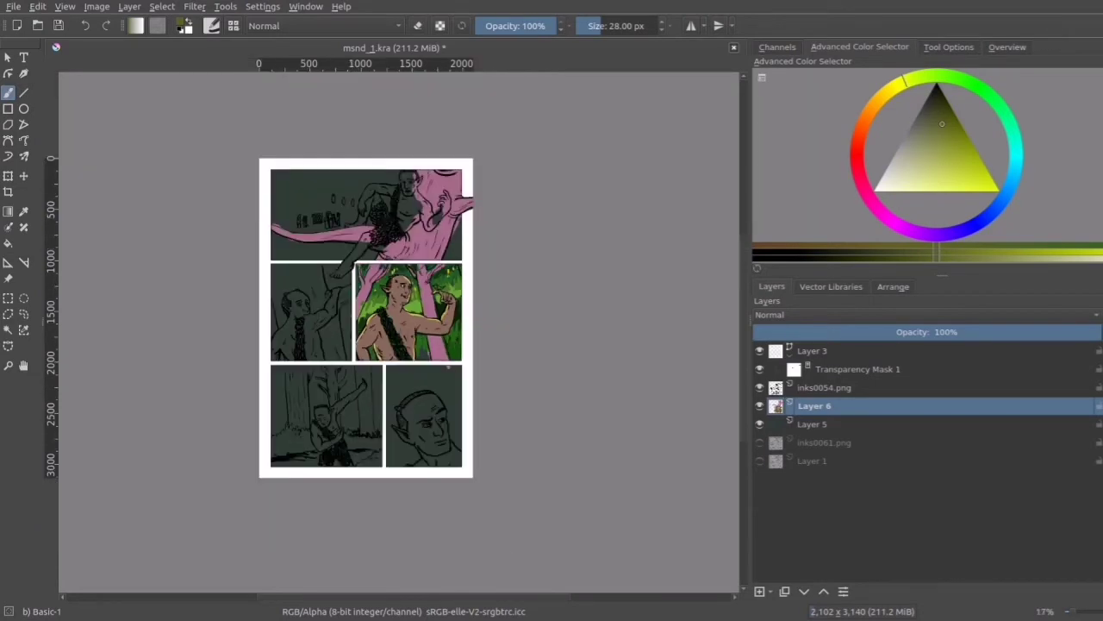
pyautogui.scroll(4, 405, 323)
pyautogui.press('+')
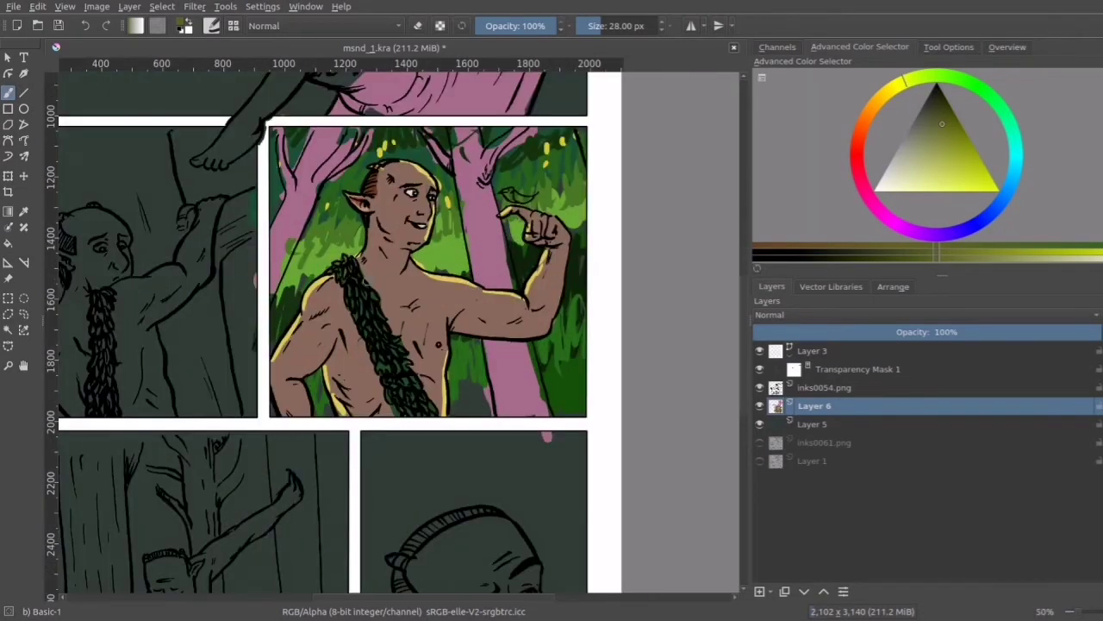
pyautogui.keyDown('ctrl'); pyautogui.click(576, 282); pyautogui.keyUp('ctrl')
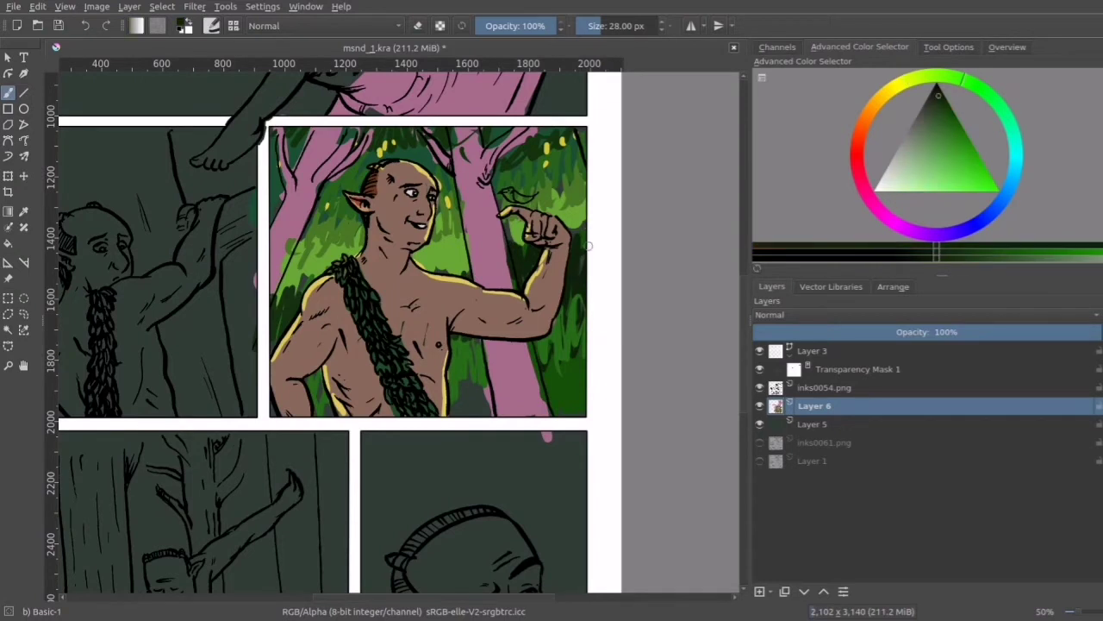
pyautogui.moveTo(540, 356)
pyautogui.mouseDown()
pyautogui.moveTo(572, 304)
pyautogui.moveTo(589, 357)
pyautogui.moveTo(559, 387)
pyautogui.moveTo(573, 388)
pyautogui.moveTo(577, 322)
pyautogui.moveTo(584, 357)
pyautogui.moveTo(543, 345)
pyautogui.mouseUp()
pyautogui.moveTo(454, 369)
pyautogui.mouseDown()
pyautogui.moveTo(481, 356)
pyautogui.moveTo(481, 339)
pyautogui.moveTo(459, 337)
pyautogui.moveTo(450, 379)
pyautogui.moveTo(470, 338)
pyautogui.moveTo(484, 387)
pyautogui.mouseUp()
pyautogui.moveTo(310, 378)
pyautogui.mouseDown()
pyautogui.moveTo(326, 386)
pyautogui.moveTo(312, 380)
pyautogui.moveTo(319, 412)
pyautogui.mouseUp()
pyautogui.click(943, 117)
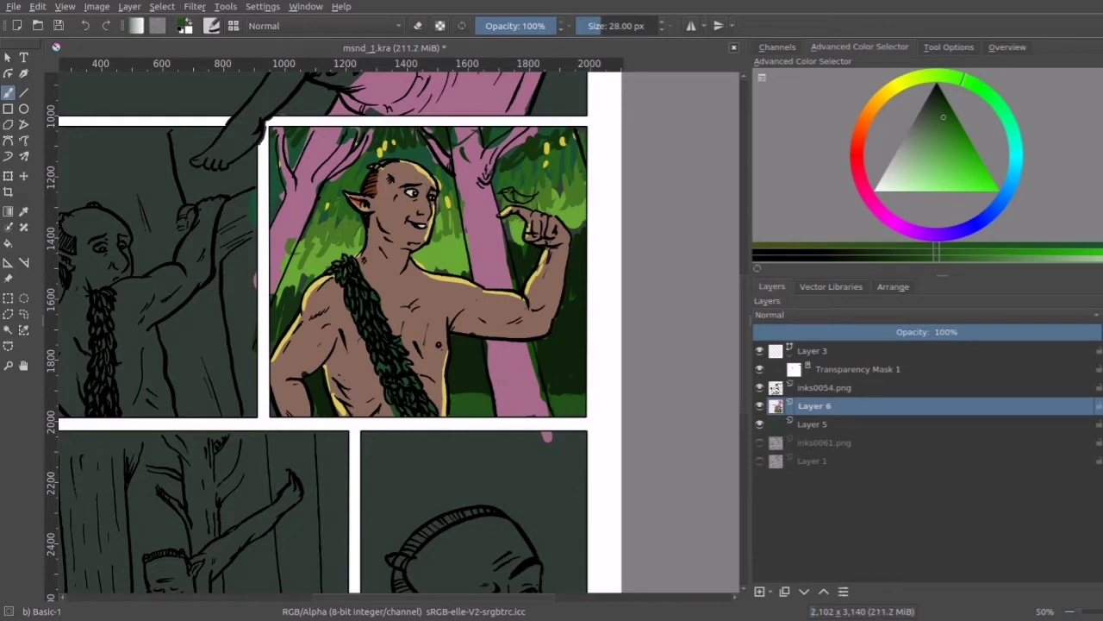
pyautogui.keyDown('ctrl'); pyautogui.click(511, 362); pyautogui.keyUp('ctrl')
pyautogui.click(931, 117)
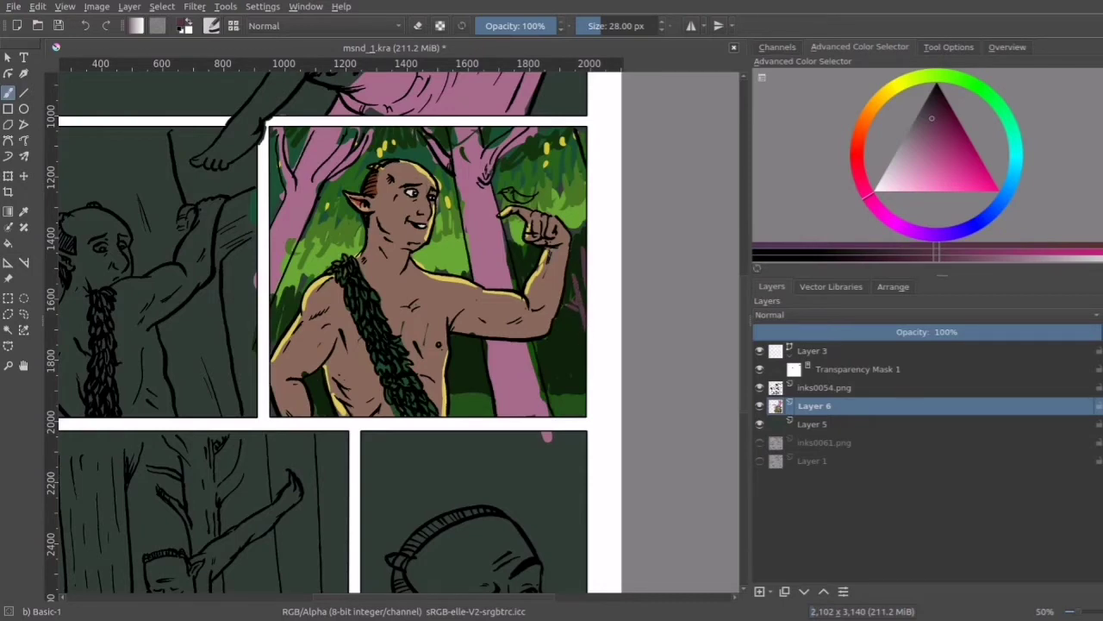
# Step: Fill the large trunk and branch in the middle-left panel with dark muted red
pyautogui.hotkey('ctrl', '-')
pyautogui.hotkey('ctrl', '-')
pyautogui.hotkey('ctrl', '-')
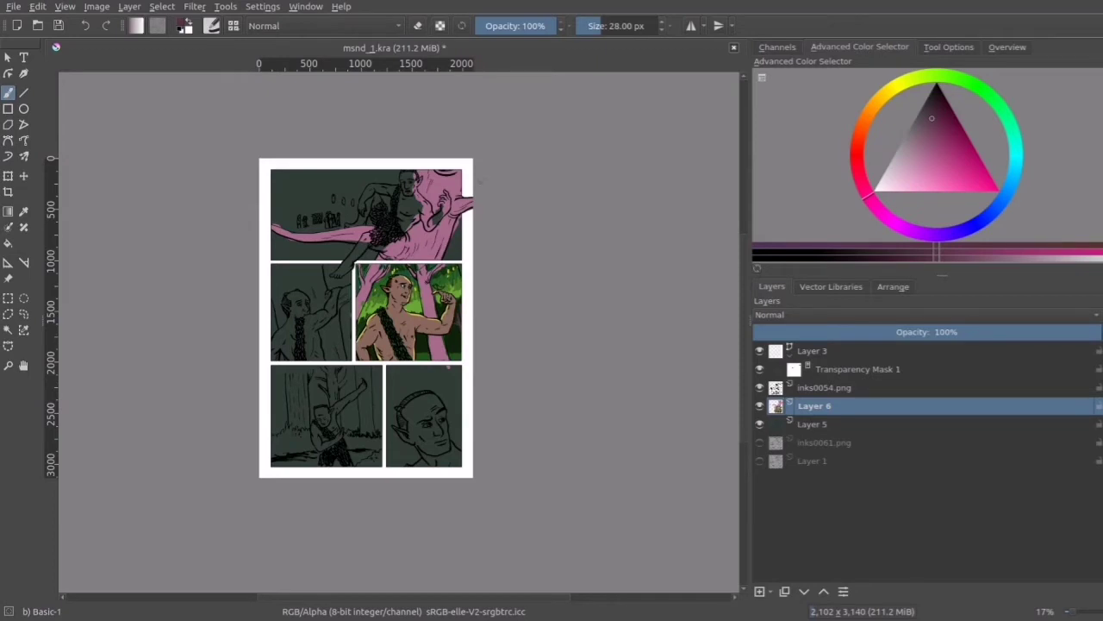
pyautogui.click(863, 176)
pyautogui.click(939, 133)
pyautogui.moveTo(324, 281)
pyautogui.mouseDown()
pyautogui.moveTo(312, 303)
pyautogui.moveTo(293, 297)
pyautogui.moveTo(277, 320)
pyautogui.mouseUp()
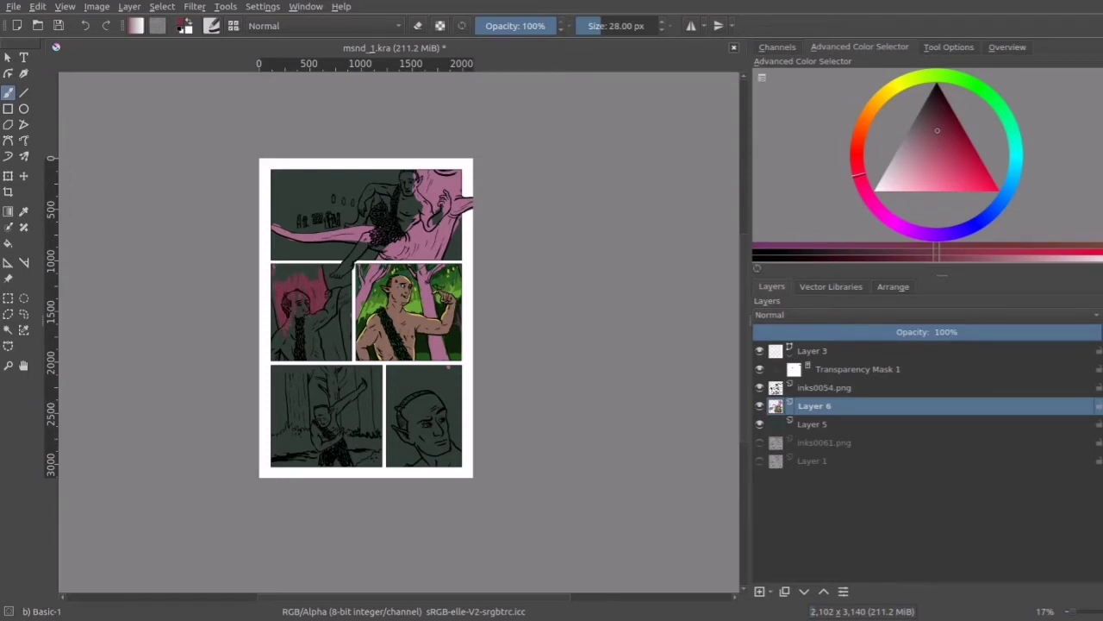
pyautogui.moveTo(274, 269)
pyautogui.mouseDown()
pyautogui.moveTo(317, 270)
pyautogui.moveTo(307, 267)
pyautogui.moveTo(312, 329)
pyautogui.moveTo(340, 315)
pyautogui.moveTo(341, 291)
pyautogui.moveTo(334, 317)
pyautogui.moveTo(348, 360)
pyautogui.moveTo(315, 296)
pyautogui.mouseUp()
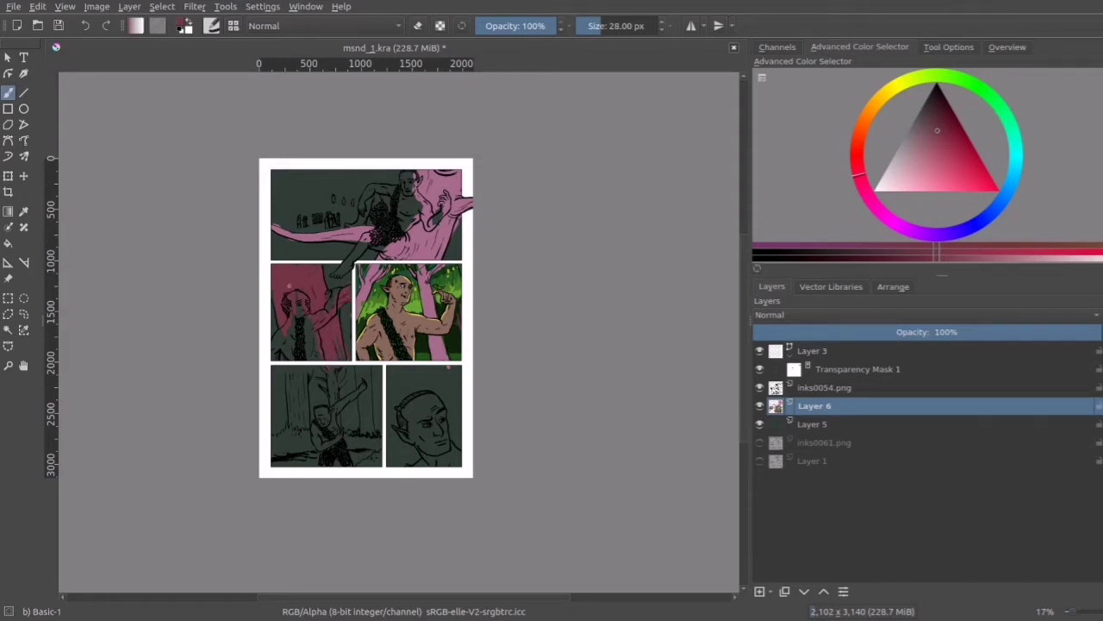
# Step: Paint the background gaps on both sides of the red trunk in the middle-left panel dark green
pyautogui.click(974, 84)
pyautogui.click(944, 113)
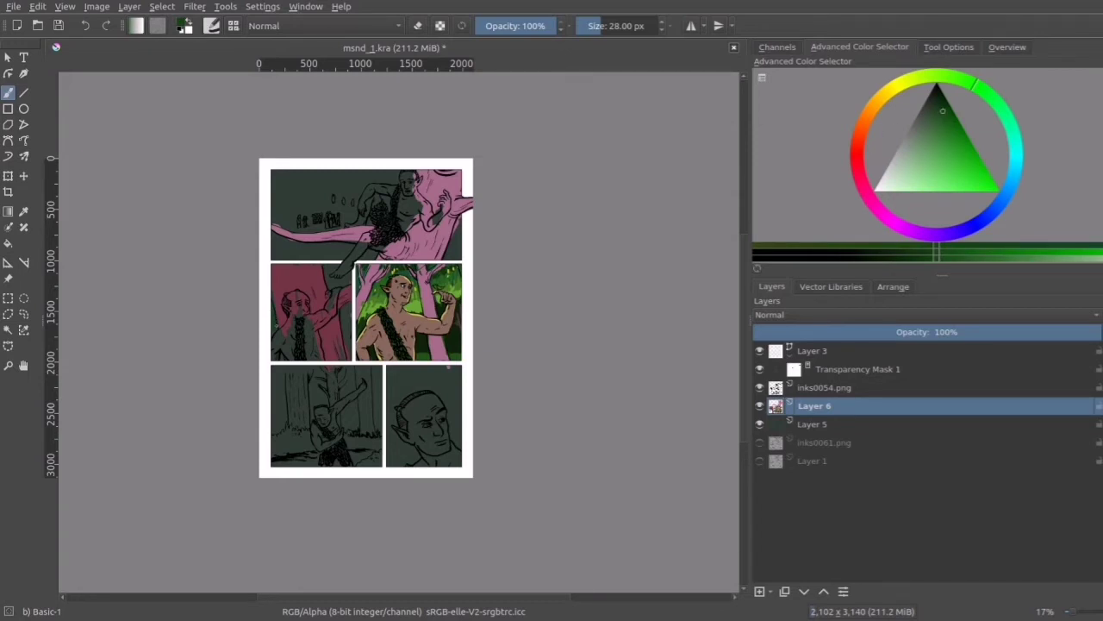
pyautogui.scroll(2, 262, 325)
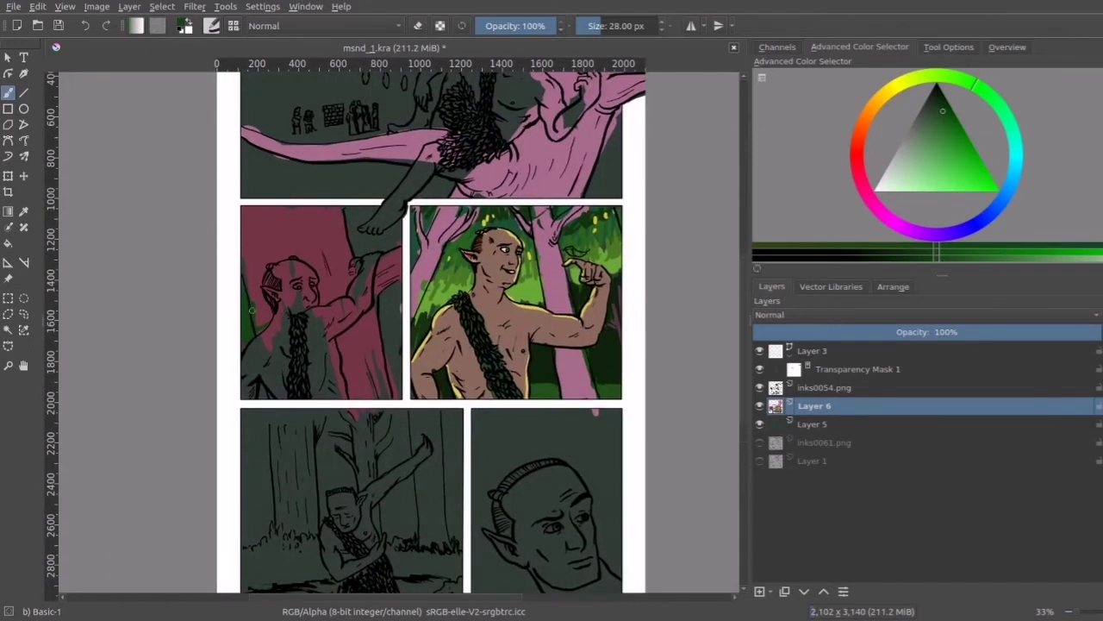
pyautogui.moveTo(349, 207); pyautogui.dragTo(363, 232)
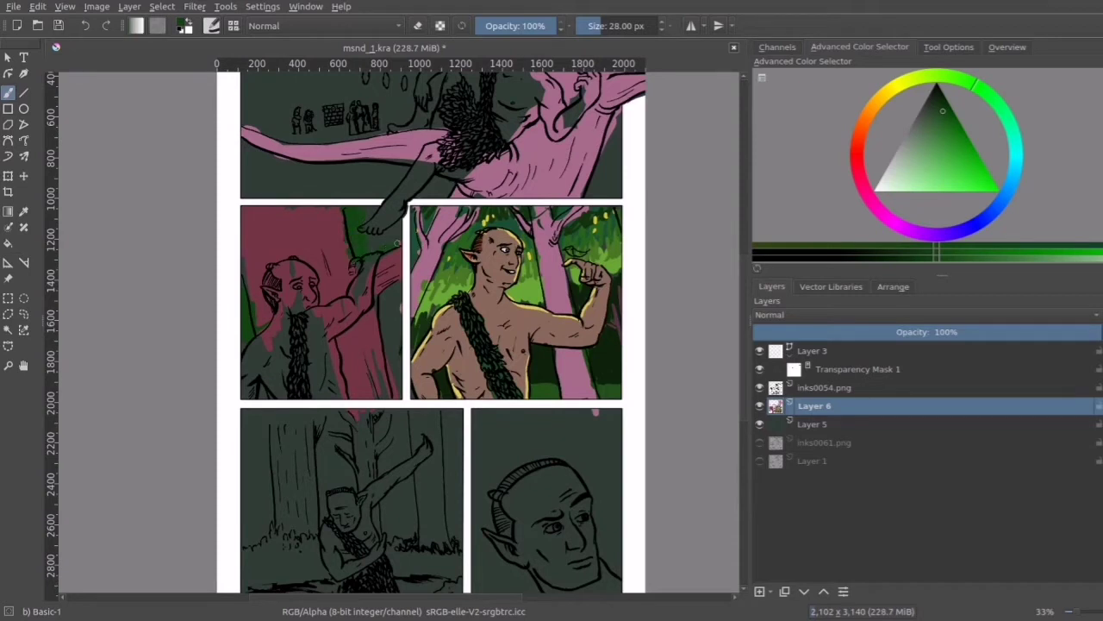
# Step: Add foliage strokes in darker and lighter greens to the background around the red trunk
pyautogui.click(940, 105)
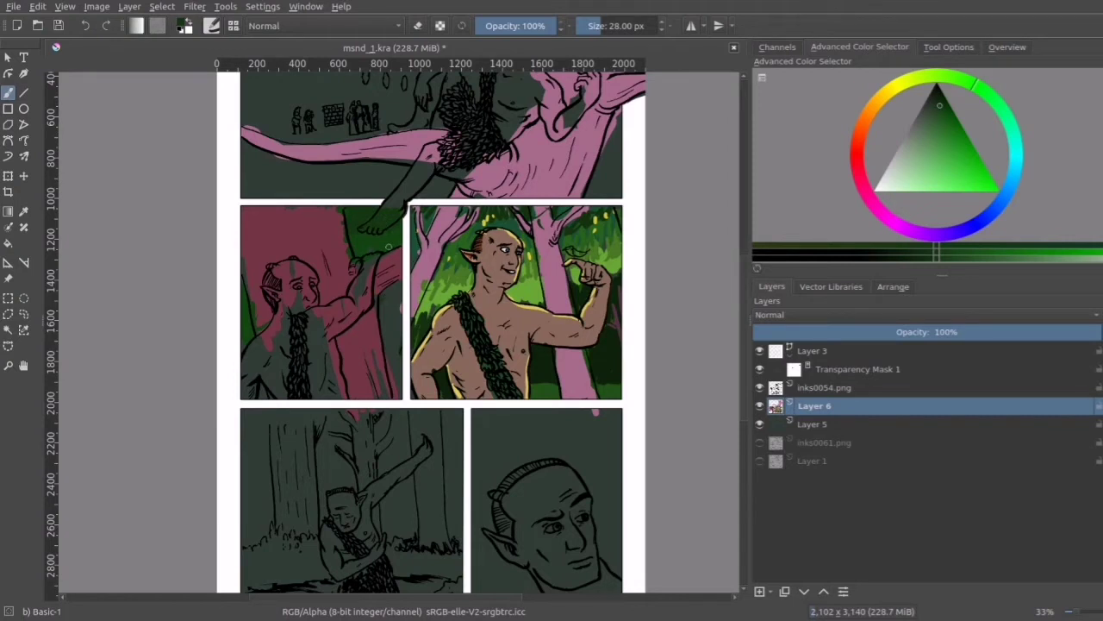
pyautogui.keyDown('ctrl'); pyautogui.click(388, 247); pyautogui.keyUp('ctrl')
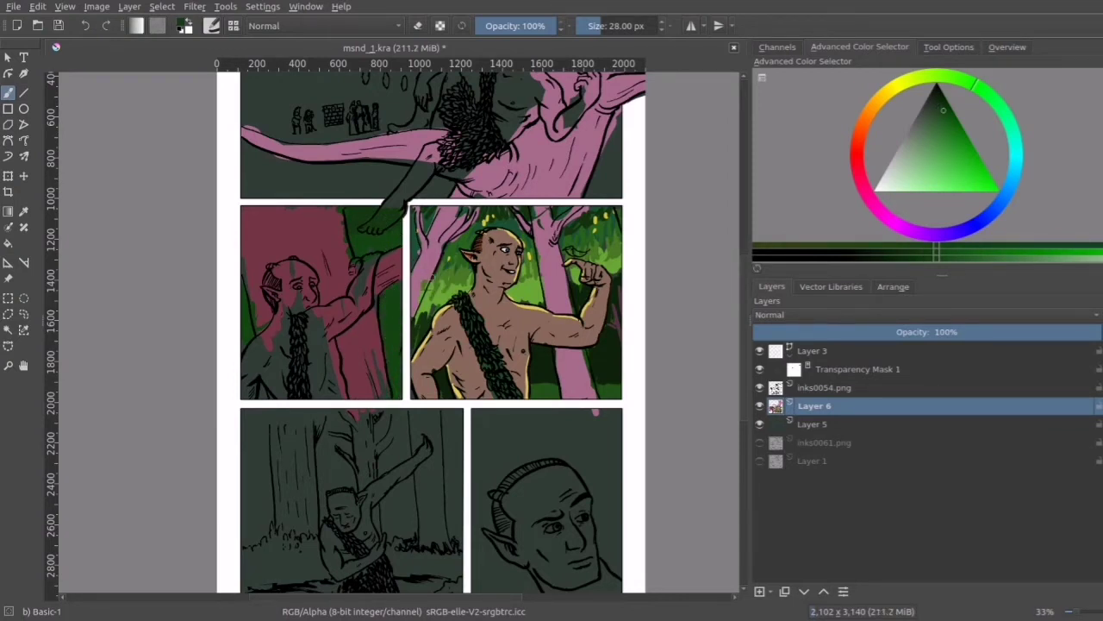
pyautogui.keyDown('ctrl'); pyautogui.click(405, 248); pyautogui.keyUp('ctrl')
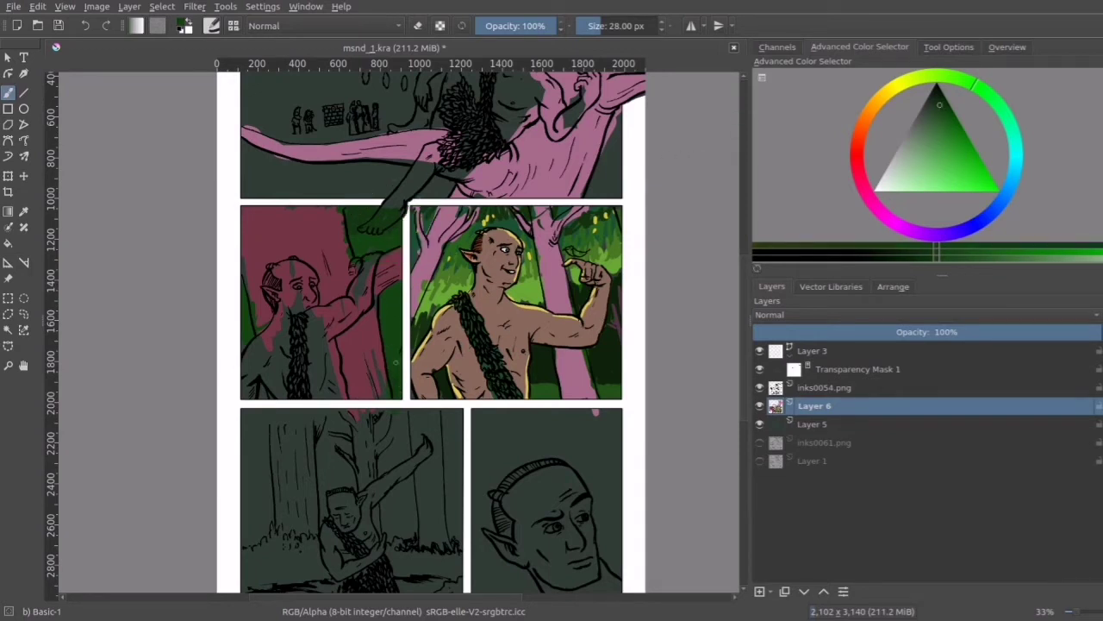
pyautogui.click(946, 124)
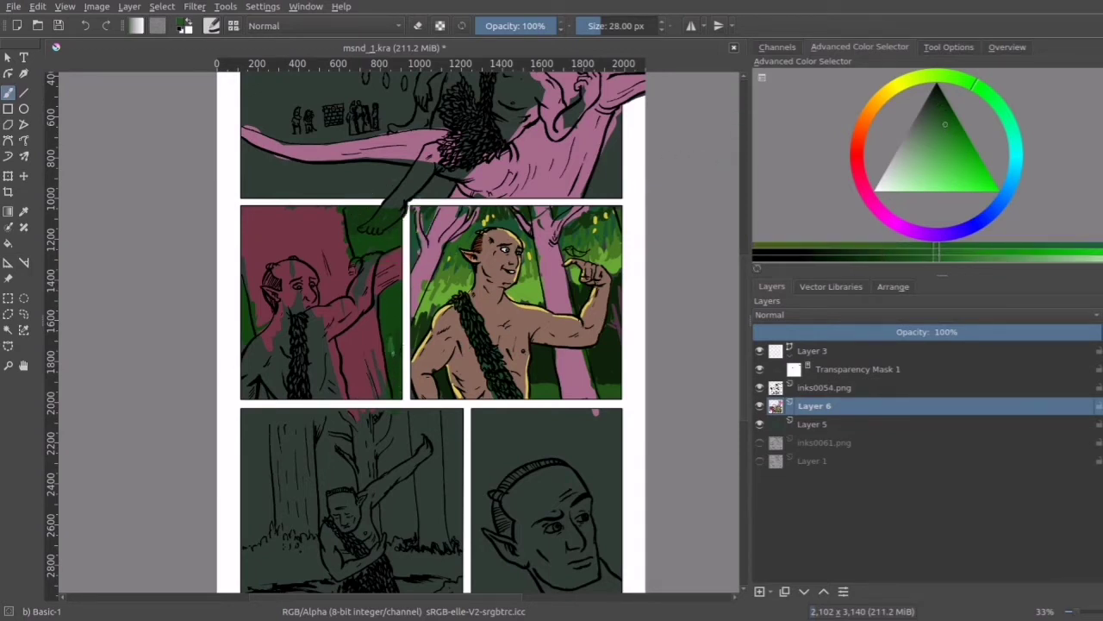
pyautogui.click(945, 117)
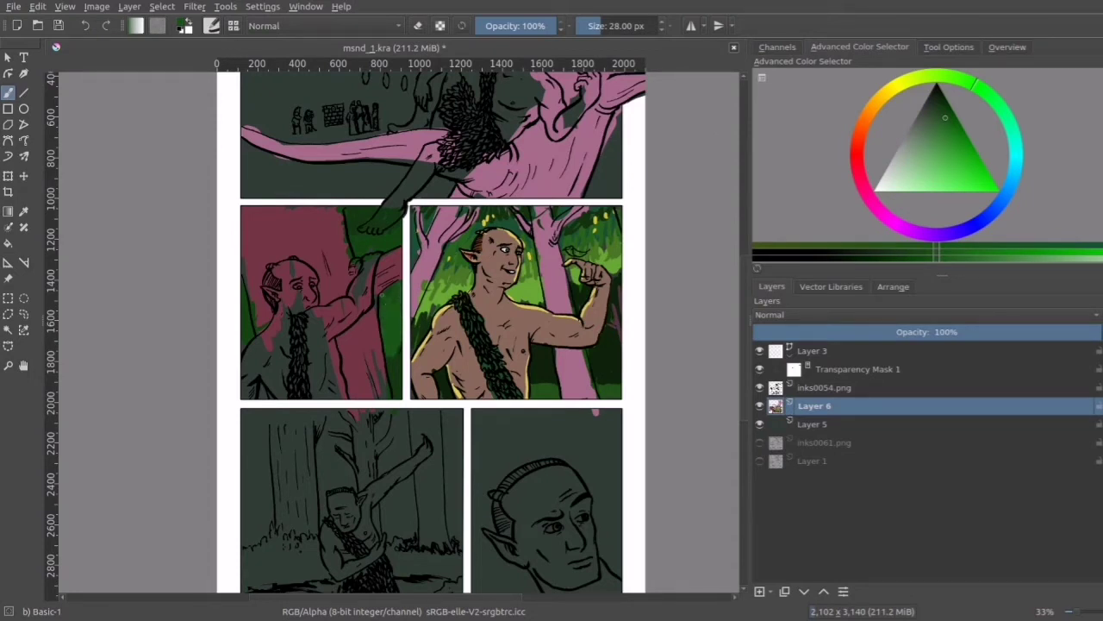
pyautogui.press('l')
pyautogui.press('l')
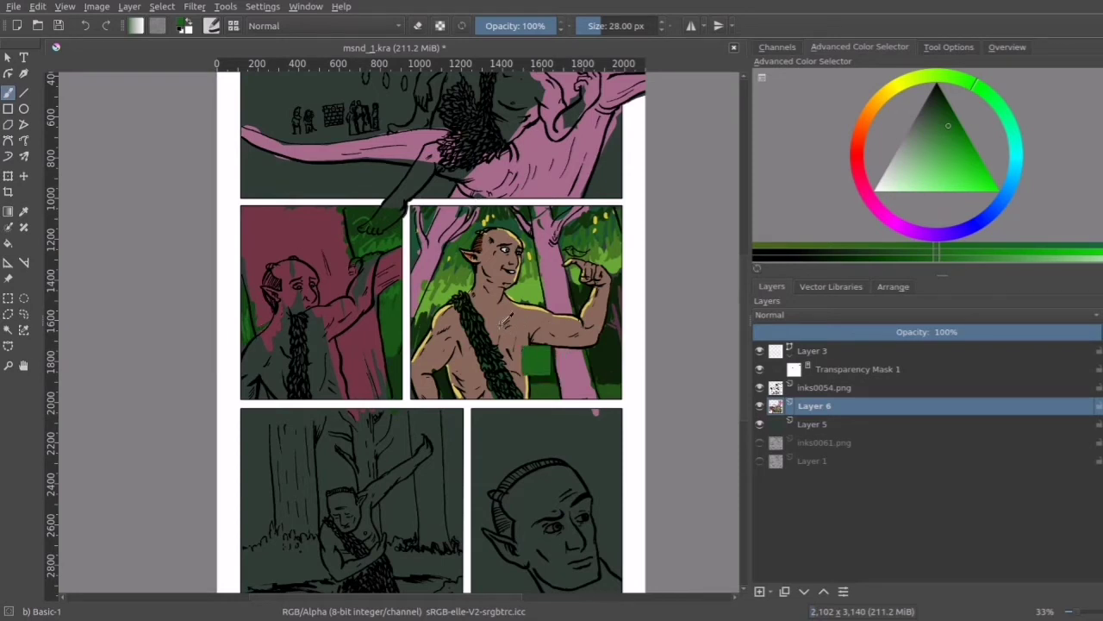
# Step: Fill the middle-left figure's head, torso and arms with brown skin color, and cover the gaps in the trunk with dark red
pyautogui.keyDown('ctrl'); pyautogui.click(250, 248); pyautogui.keyUp('ctrl')
pyautogui.moveTo(274, 269)
pyautogui.mouseDown()
pyautogui.moveTo(301, 267)
pyautogui.moveTo(314, 307)
pyautogui.moveTo(288, 285)
pyautogui.moveTo(299, 272)
pyautogui.mouseUp()
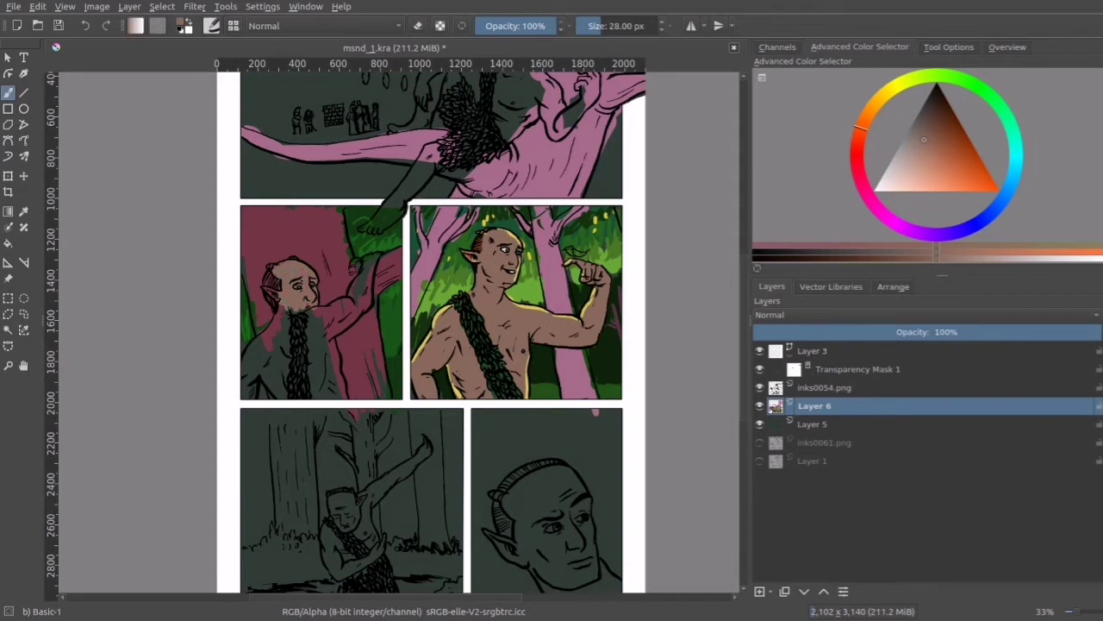
pyautogui.moveTo(278, 310)
pyautogui.mouseDown()
pyautogui.moveTo(250, 354)
pyautogui.moveTo(248, 390)
pyautogui.moveTo(256, 375)
pyautogui.moveTo(336, 381)
pyautogui.moveTo(323, 383)
pyautogui.mouseUp()
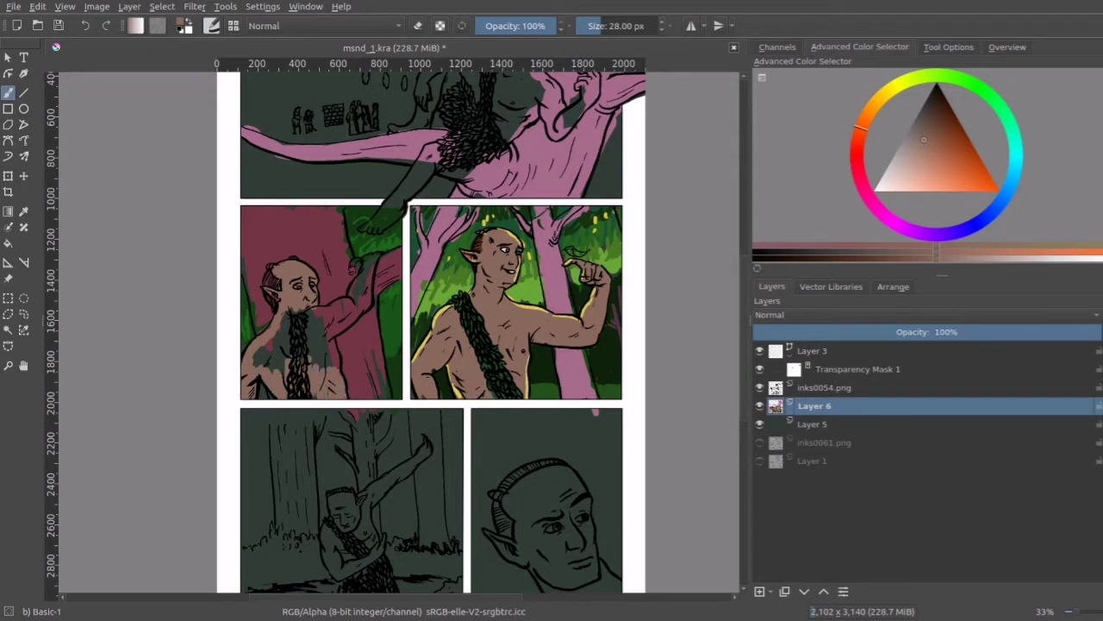
pyautogui.moveTo(314, 312)
pyautogui.mouseDown()
pyautogui.moveTo(343, 304)
pyautogui.moveTo(375, 258)
pyautogui.moveTo(336, 327)
pyautogui.moveTo(361, 286)
pyautogui.moveTo(361, 306)
pyautogui.mouseUp()
pyautogui.moveTo(338, 342)
pyautogui.mouseDown()
pyautogui.moveTo(335, 362)
pyautogui.moveTo(297, 327)
pyautogui.moveTo(264, 364)
pyautogui.mouseUp()
pyautogui.keyDown('ctrl'); pyautogui.click(327, 248); pyautogui.keyUp('ctrl')
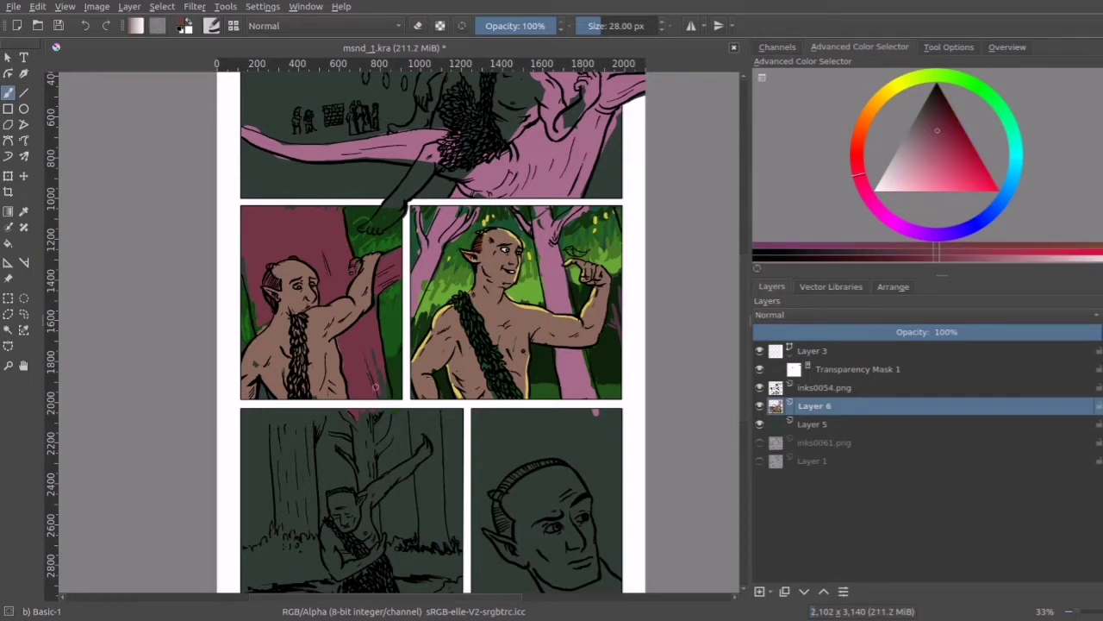
pyautogui.moveTo(372, 368); pyautogui.dragTo(382, 360)
# Step: Add a new paint layer directly beneath the inks and mix a dark olive-brown shadow color from the figure's skin tone
pyautogui.press('Insert')
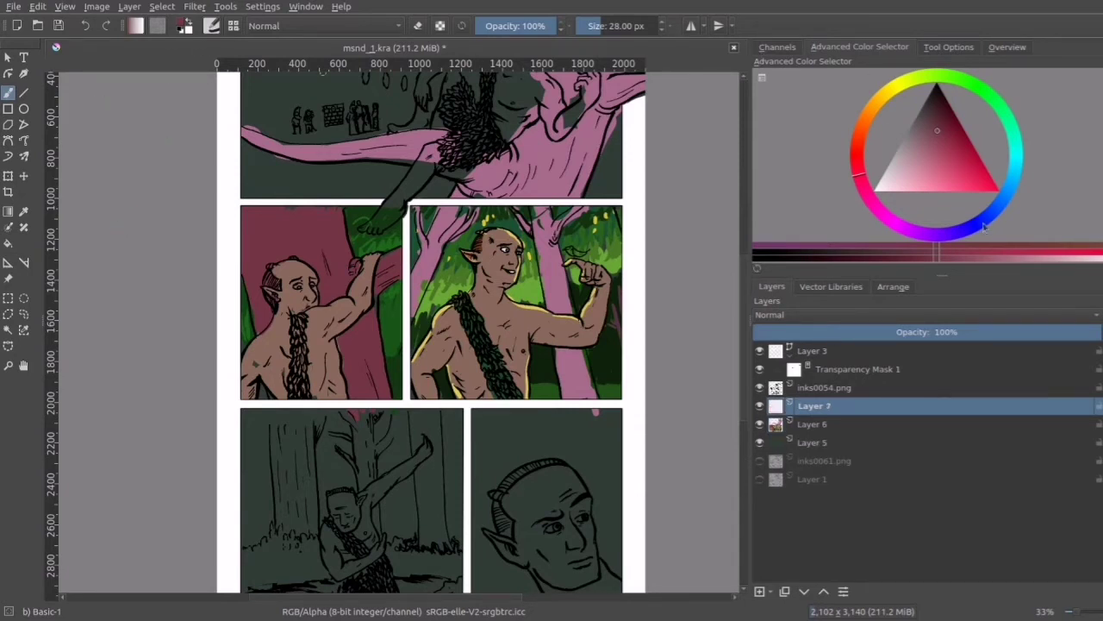
pyautogui.click(985, 222)
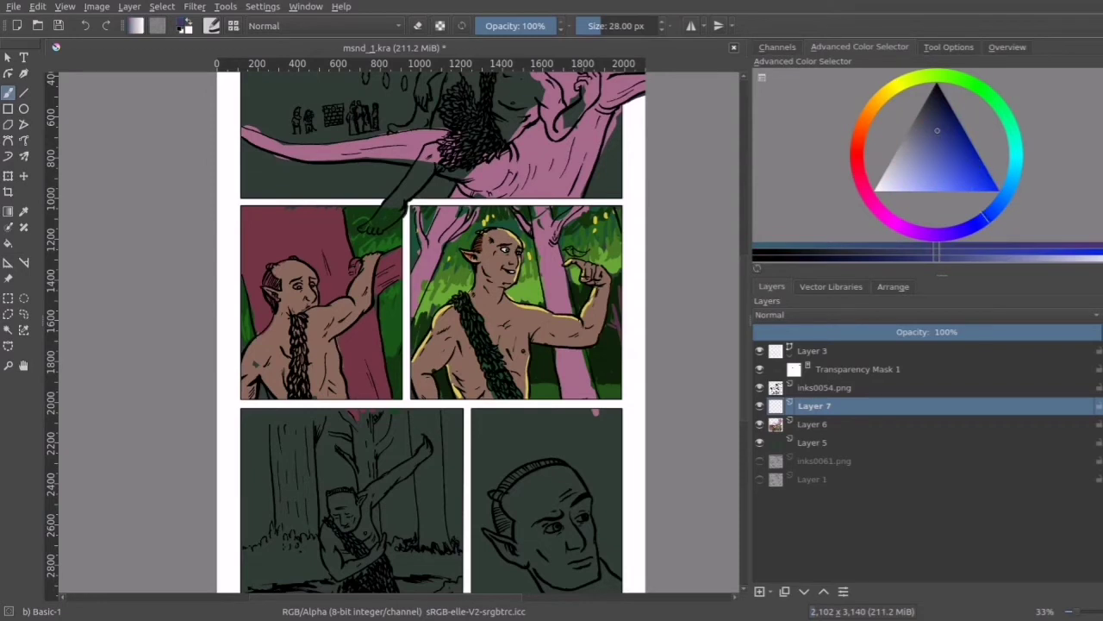
pyautogui.keyDown('ctrl'); pyautogui.click(322, 353); pyautogui.keyUp('ctrl')
pyautogui.moveTo(861, 127); pyautogui.dragTo(875, 100)
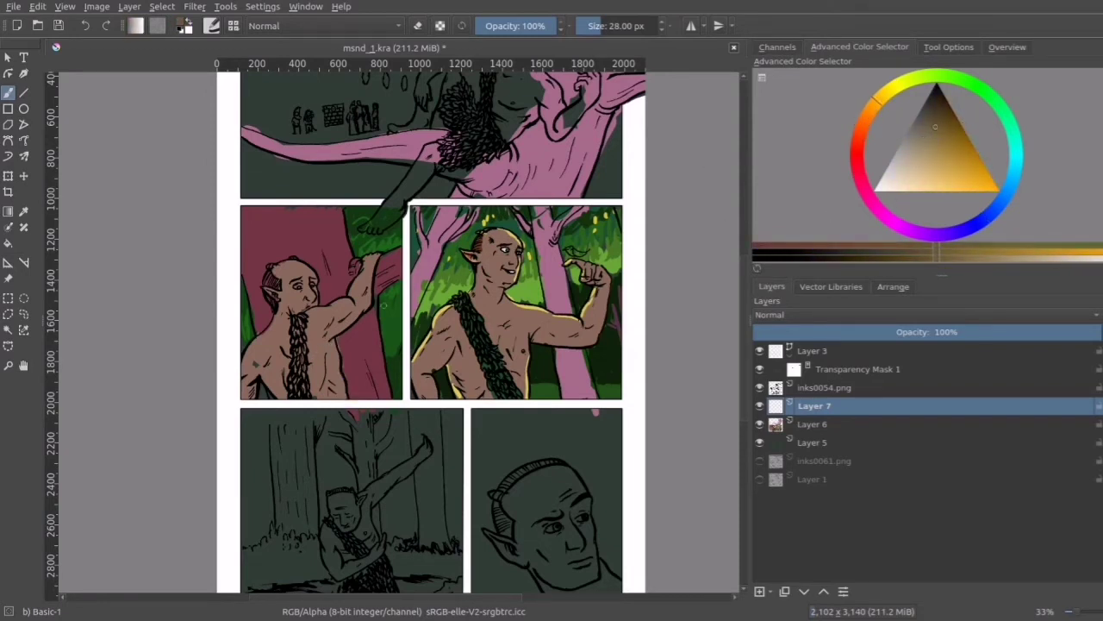
# Step: Clear the broad test shading and paint olive-brown shadows along the torso's side, the underside of the raised arm, the elbow and the face edge
pyautogui.moveTo(278, 334)
pyautogui.mouseDown()
pyautogui.moveTo(345, 310)
pyautogui.moveTo(317, 349)
pyautogui.moveTo(332, 392)
pyautogui.moveTo(315, 336)
pyautogui.moveTo(301, 380)
pyautogui.moveTo(286, 366)
pyautogui.mouseUp()
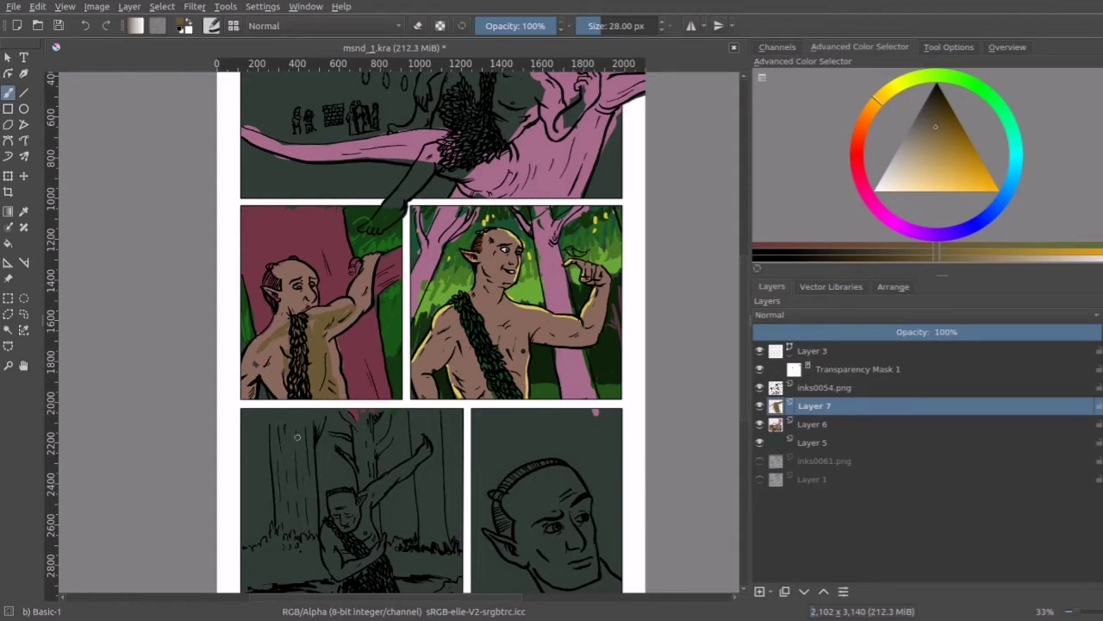
pyautogui.press('Delete')
pyautogui.moveTo(329, 346)
pyautogui.mouseDown()
pyautogui.moveTo(337, 381)
pyautogui.moveTo(340, 371)
pyautogui.moveTo(331, 392)
pyautogui.mouseUp()
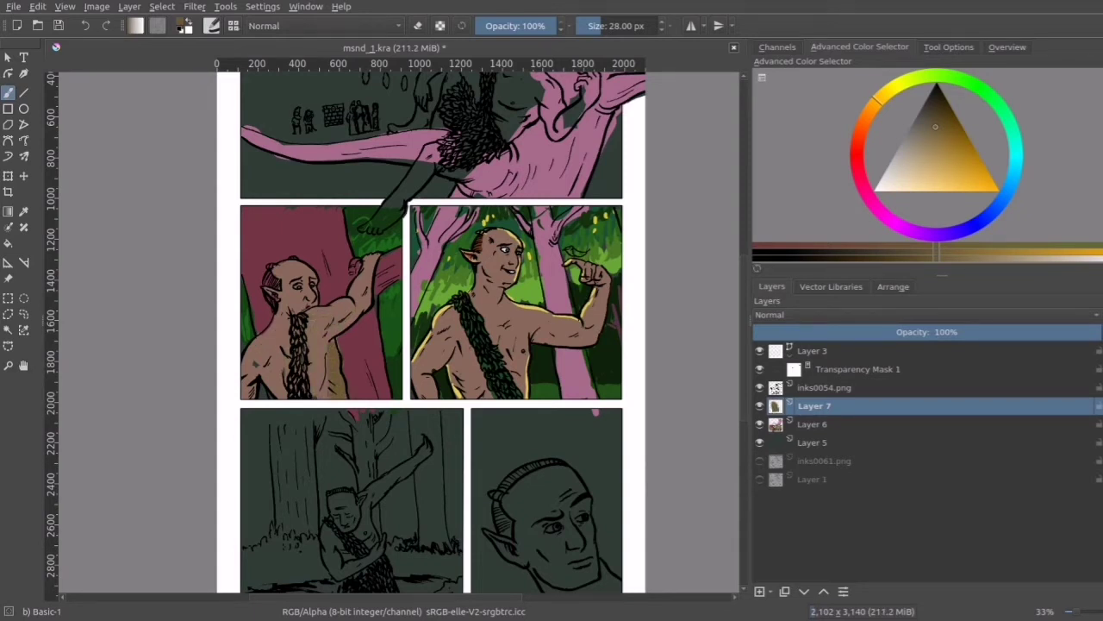
pyautogui.moveTo(332, 328)
pyautogui.mouseDown()
pyautogui.moveTo(362, 309)
pyautogui.moveTo(376, 257)
pyautogui.mouseUp()
pyautogui.moveTo(242, 385); pyautogui.dragTo(251, 395)
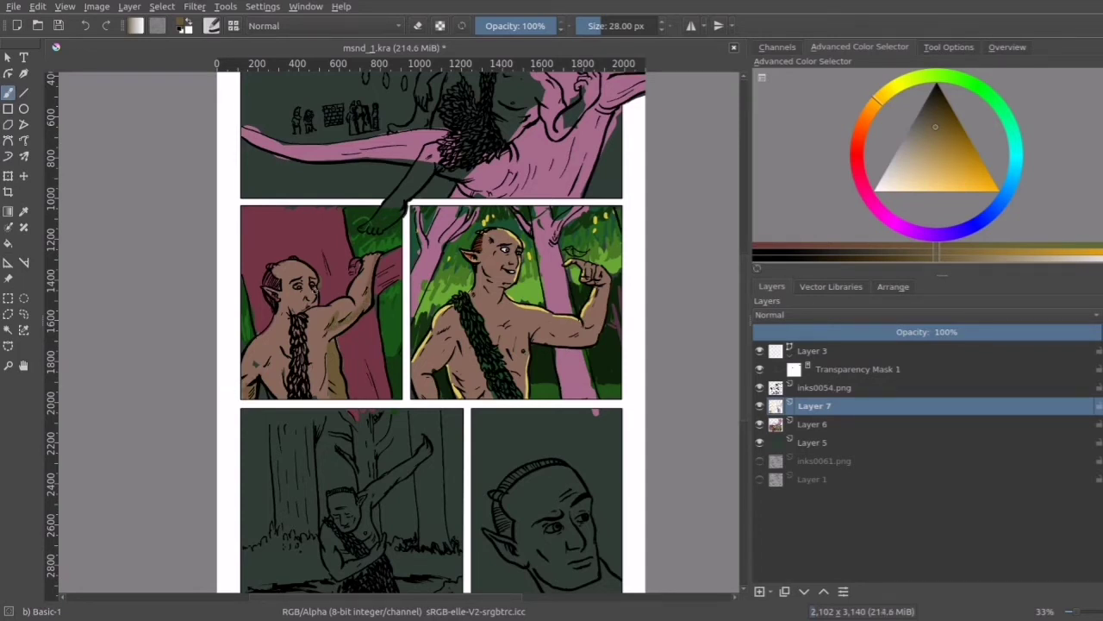
pyautogui.moveTo(315, 288); pyautogui.dragTo(318, 308)
# Step: Mix a light tan from the middle-left figure's skin tone and paint highlights on his head, shoulders, torso and raised arm
pyautogui.keyDown('ctrl'); pyautogui.click(323, 327); pyautogui.keyUp('ctrl')
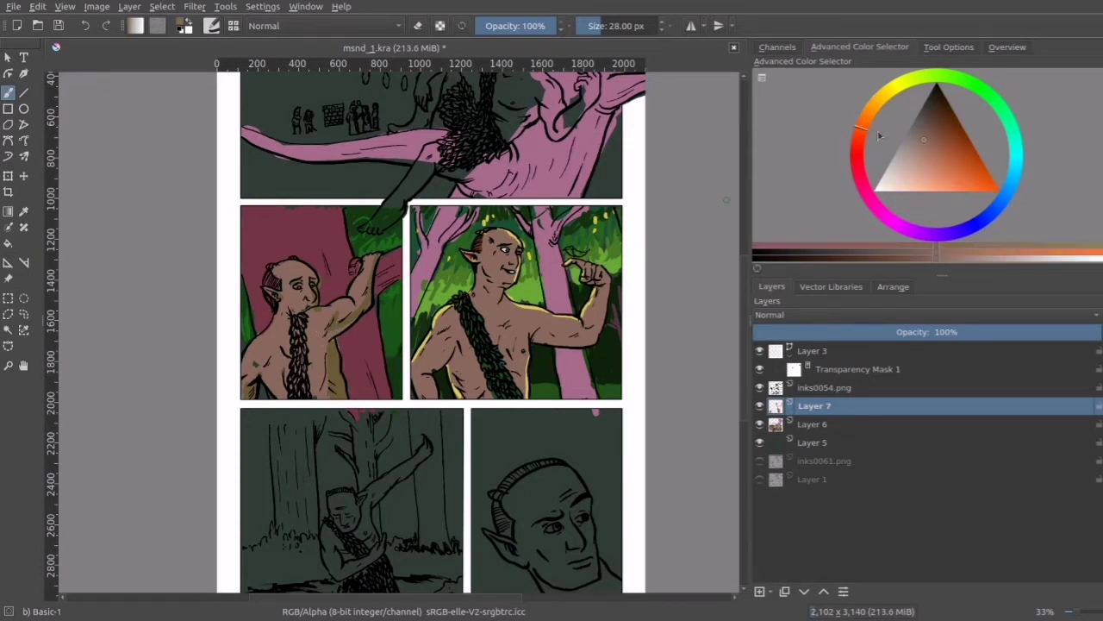
pyautogui.click(920, 148)
pyautogui.click(876, 101)
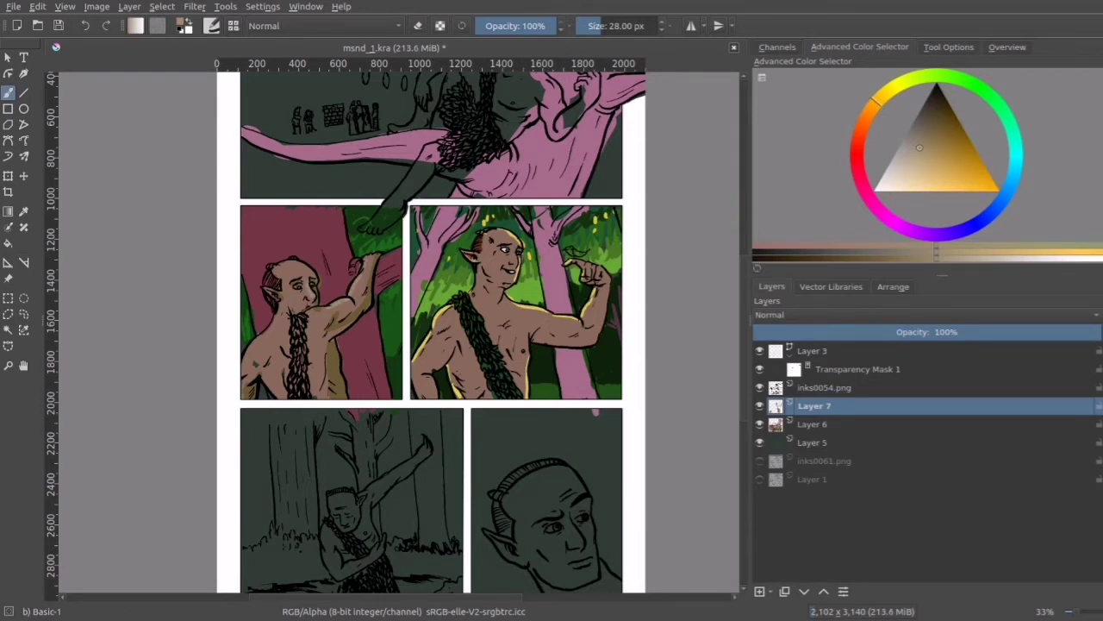
pyautogui.moveTo(291, 287); pyautogui.dragTo(311, 266)
pyautogui.moveTo(321, 308); pyautogui.dragTo(305, 318)
pyautogui.moveTo(316, 315); pyautogui.dragTo(250, 346)
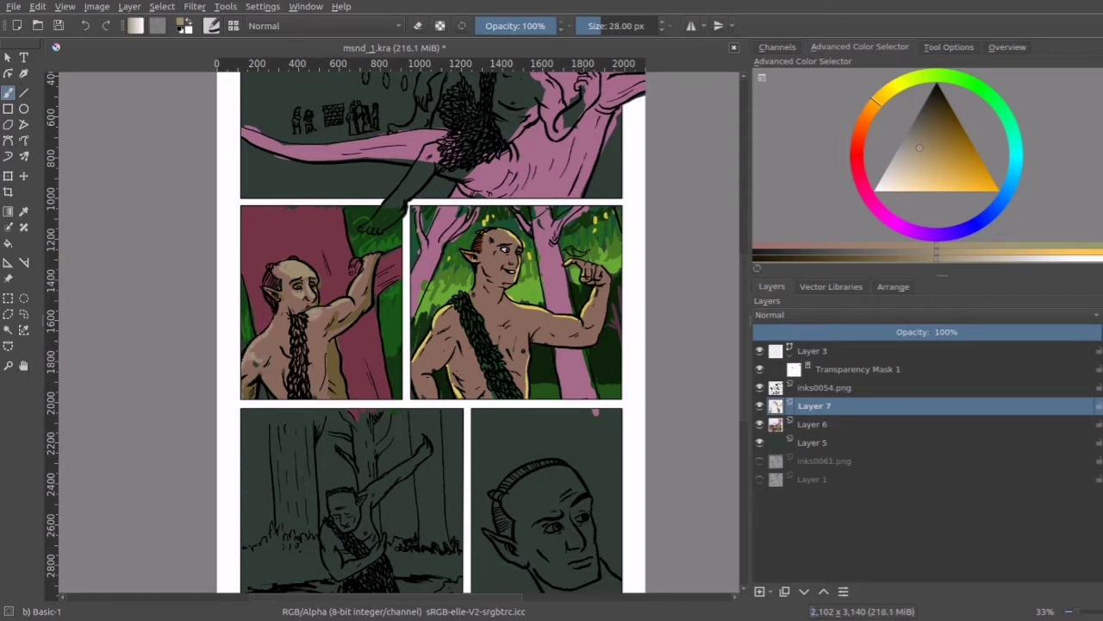
pyautogui.moveTo(319, 359); pyautogui.dragTo(321, 385)
pyautogui.moveTo(332, 311)
pyautogui.mouseDown()
pyautogui.moveTo(349, 305)
pyautogui.moveTo(366, 275)
pyautogui.mouseUp()
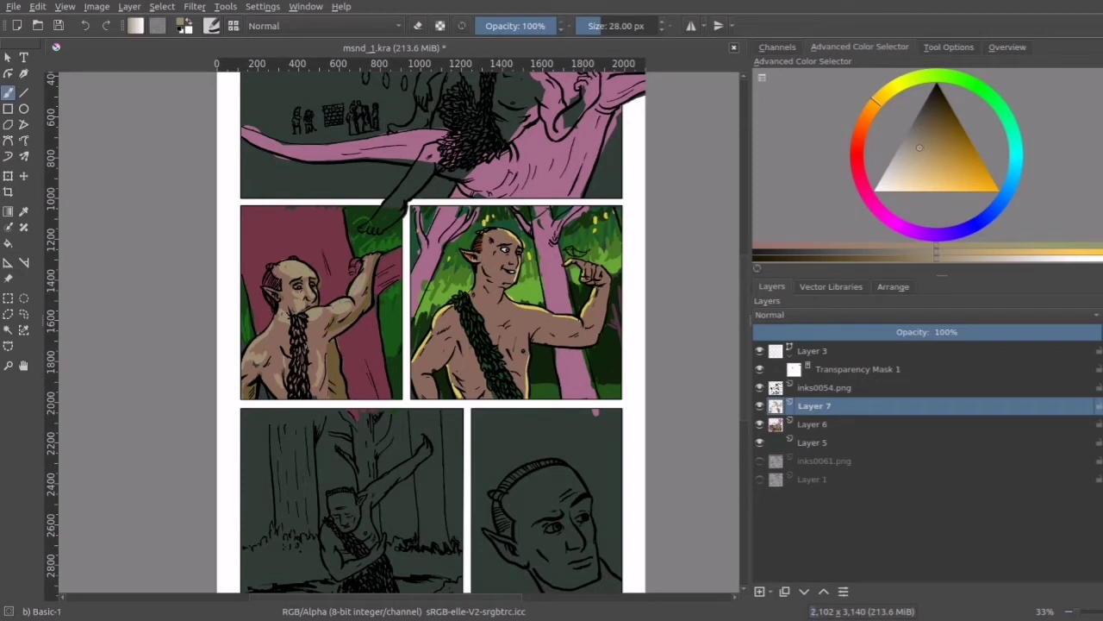
# Step: Choose a dark crimson and paint shading strokes down the red trunk around the middle-left figure
pyautogui.moveTo(859, 168); pyautogui.dragTo(849, 186)
pyautogui.moveTo(379, 281); pyautogui.dragTo(377, 288)
pyautogui.moveTo(362, 330)
pyautogui.mouseDown()
pyautogui.moveTo(344, 342)
pyautogui.moveTo(360, 390)
pyautogui.mouseUp()
pyautogui.moveTo(360, 349); pyautogui.dragTo(365, 384)
pyautogui.moveTo(317, 212)
pyautogui.mouseDown()
pyautogui.moveTo(329, 265)
pyautogui.moveTo(300, 216)
pyautogui.moveTo(284, 250)
pyautogui.moveTo(260, 214)
pyautogui.moveTo(252, 241)
pyautogui.moveTo(304, 255)
pyautogui.mouseUp()
pyautogui.moveTo(295, 217); pyautogui.dragTo(301, 210)
pyautogui.moveTo(339, 297)
pyautogui.mouseDown()
pyautogui.moveTo(330, 271)
pyautogui.moveTo(327, 298)
pyautogui.mouseUp()
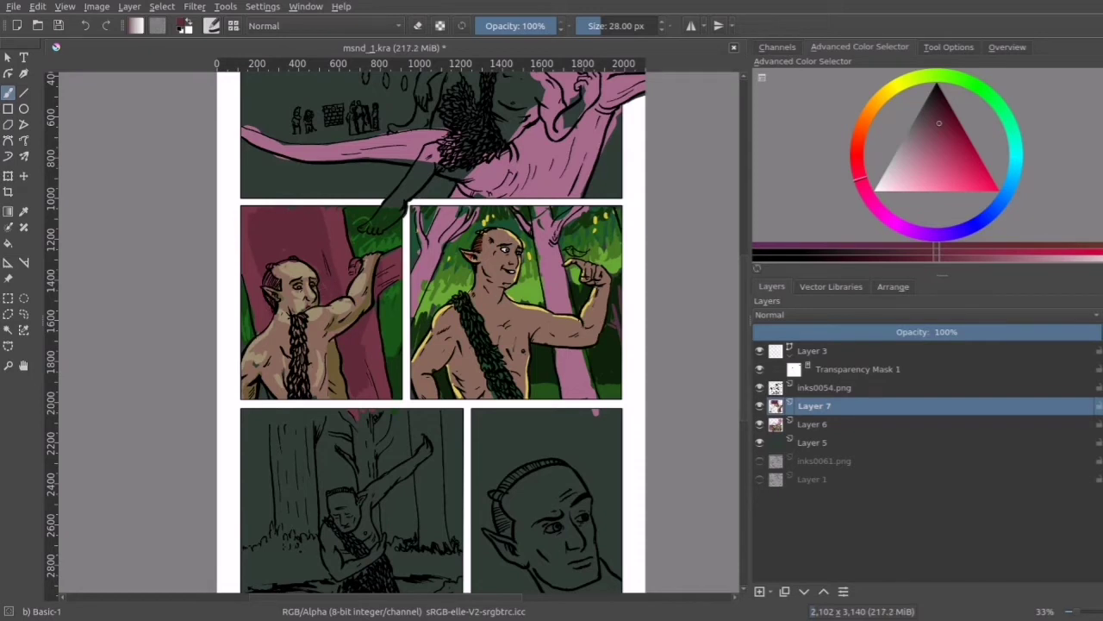
# Step: Color the middle-left figure's hair reddish brown and fill his leafy sash with black, with dark green over it
pyautogui.click(856, 138)
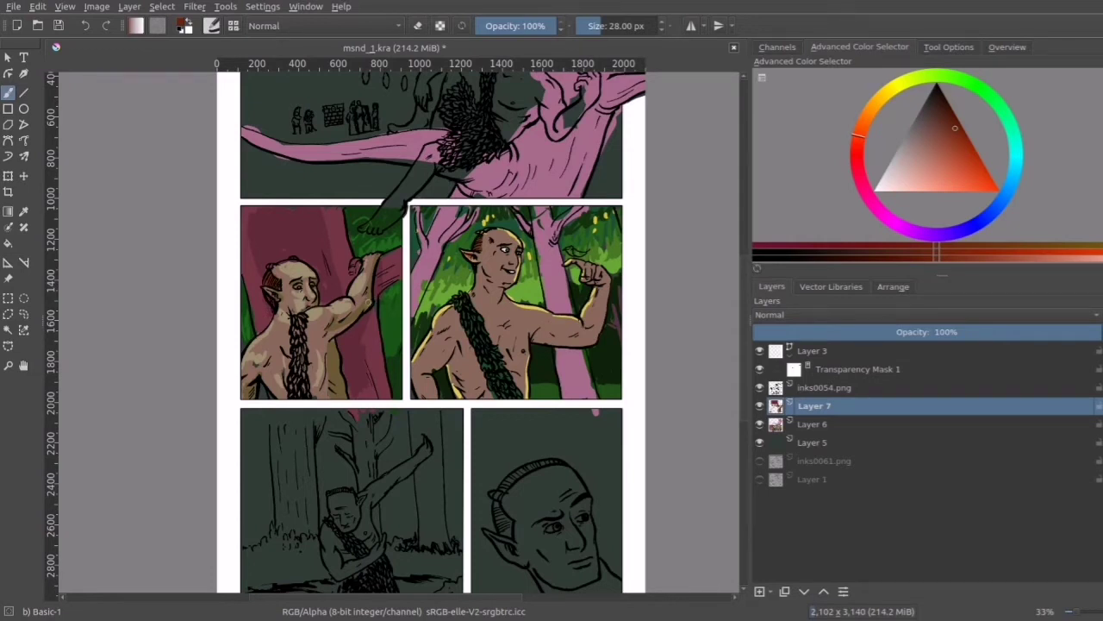
pyautogui.keyDown('ctrl'); pyautogui.click(482, 321); pyautogui.keyUp('ctrl')
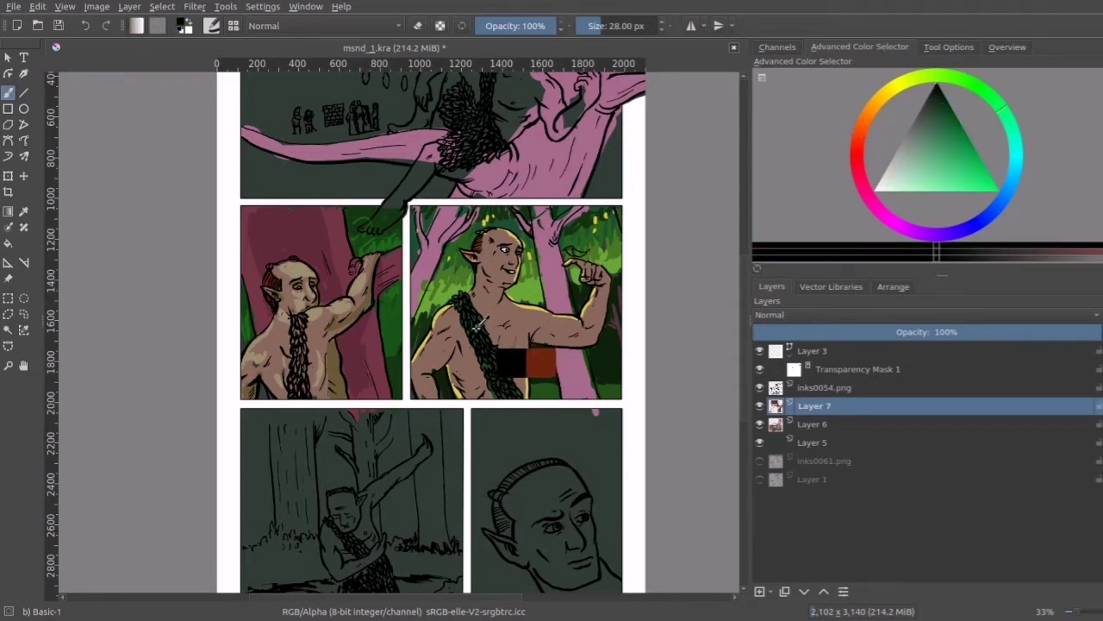
pyautogui.moveTo(297, 319)
pyautogui.mouseDown()
pyautogui.moveTo(304, 372)
pyautogui.moveTo(292, 381)
pyautogui.moveTo(305, 393)
pyautogui.mouseUp()
pyautogui.click(937, 119)
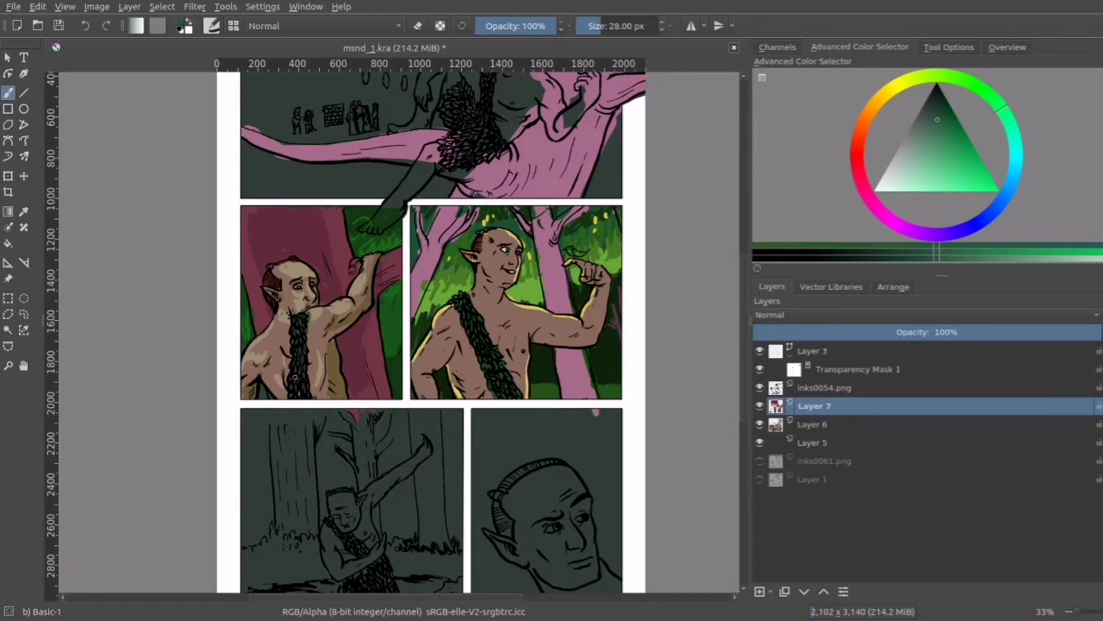
# Step: Fill the seated top-panel figure's head, torso, arms and dangling leg with the brown skin tone sampled from the middle-right figure
pyautogui.hotkey('ctrl', '-')
pyautogui.hotkey('ctrl', '-')
pyautogui.hotkey('ctrl', '-')
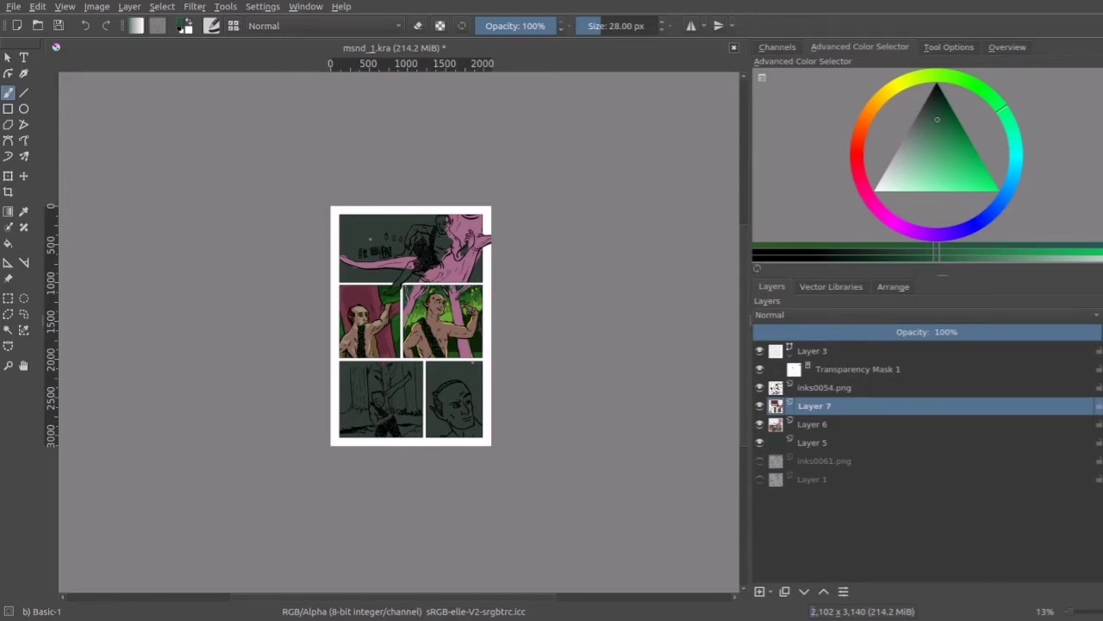
pyautogui.click(7, 365)
pyautogui.moveTo(328, 197); pyautogui.dragTo(536, 471)
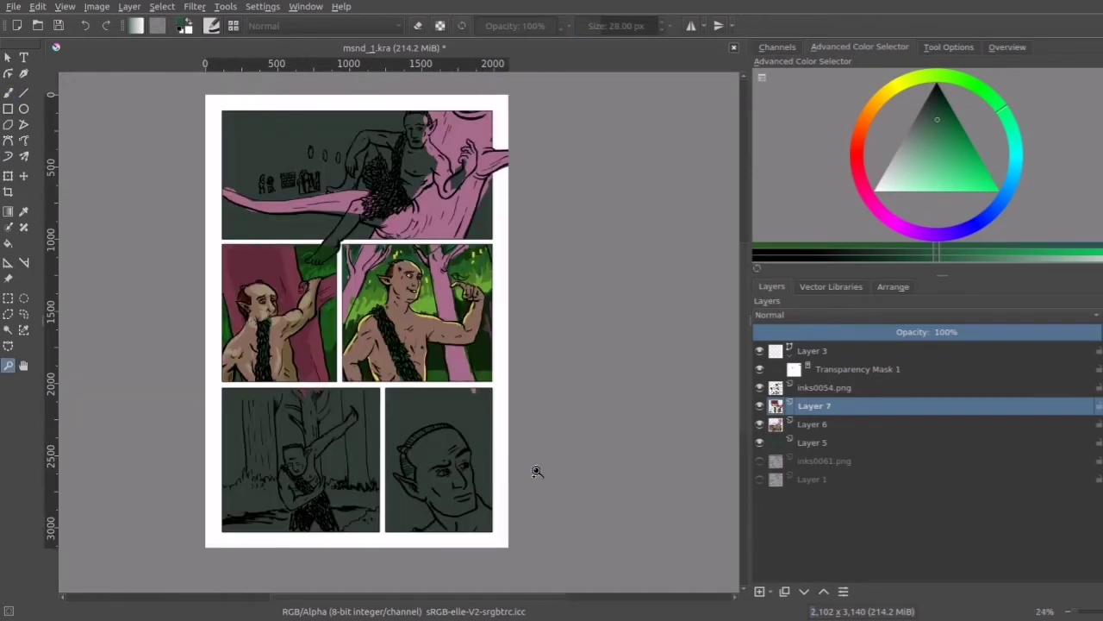
pyautogui.press('b')
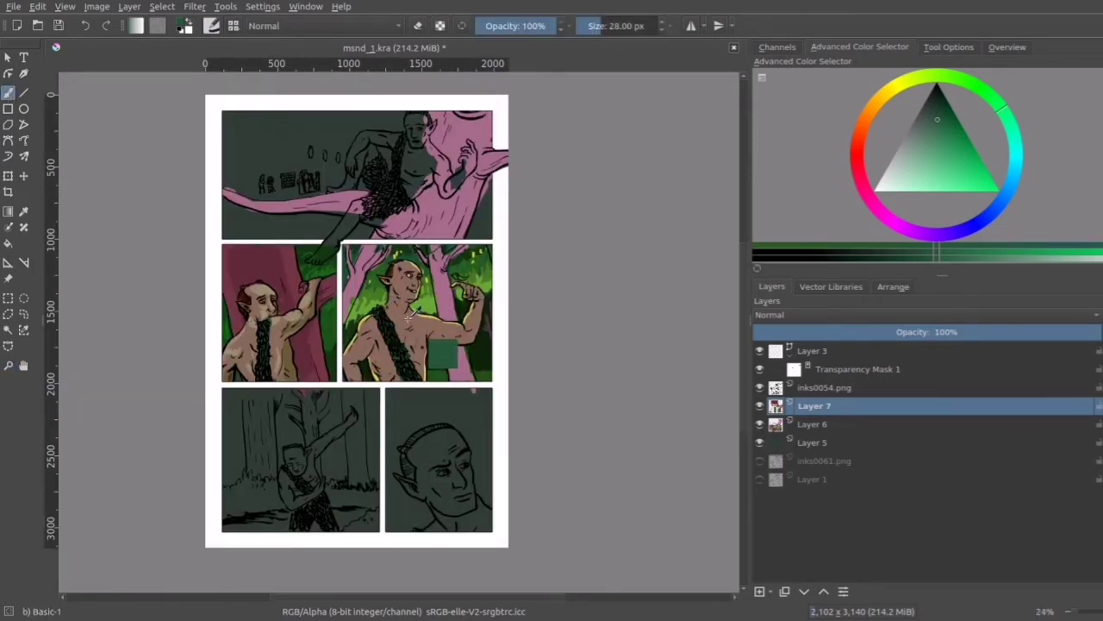
pyautogui.keyDown('ctrl'); pyautogui.click(410, 318); pyautogui.keyUp('ctrl')
pyautogui.moveTo(349, 164)
pyautogui.mouseDown()
pyautogui.moveTo(368, 134)
pyautogui.moveTo(398, 134)
pyautogui.moveTo(409, 114)
pyautogui.moveTo(426, 129)
pyautogui.mouseUp()
pyautogui.moveTo(457, 182); pyautogui.dragTo(466, 142)
pyautogui.moveTo(450, 194)
pyautogui.mouseDown()
pyautogui.moveTo(419, 176)
pyautogui.moveTo(408, 143)
pyautogui.moveTo(362, 157)
pyautogui.moveTo(352, 186)
pyautogui.mouseUp()
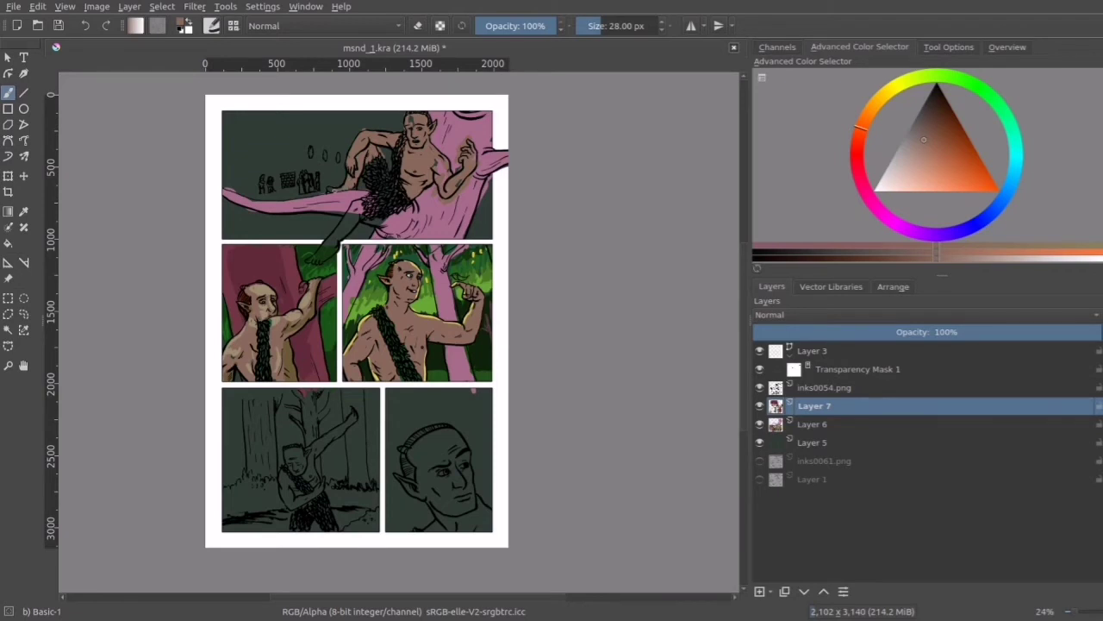
pyautogui.moveTo(312, 256)
pyautogui.mouseDown()
pyautogui.moveTo(359, 213)
pyautogui.moveTo(334, 243)
pyautogui.mouseUp()
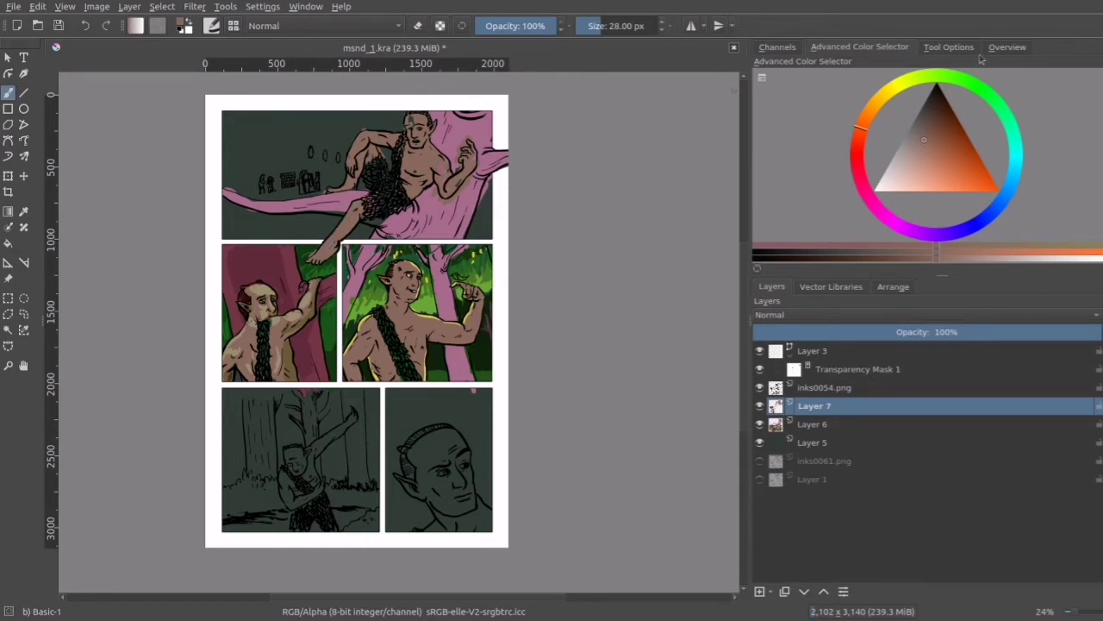
# Step: Choose a dark green and fill the seated top-panel figure's leafy garment
pyautogui.click(992, 96)
pyautogui.click(942, 114)
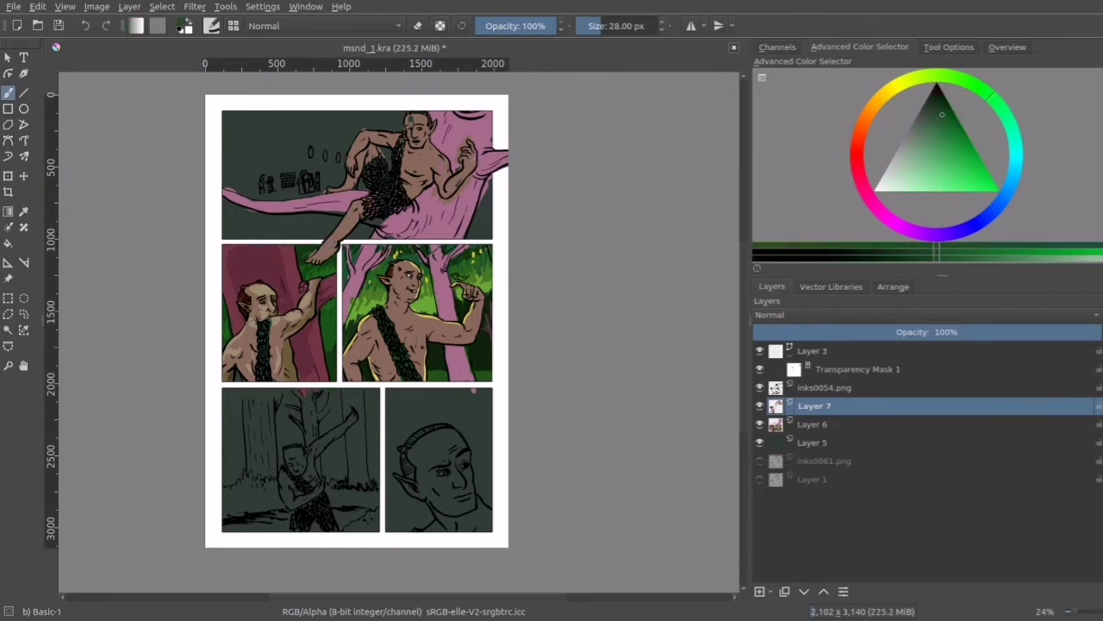
pyautogui.moveTo(369, 212); pyautogui.dragTo(375, 182)
# Step: On Layer 6, paint the tiny brick wall in the top panel brick red
pyautogui.click(832, 424)
pyautogui.click(8, 362)
pyautogui.moveTo(287, 183); pyautogui.dragTo(382, 233)
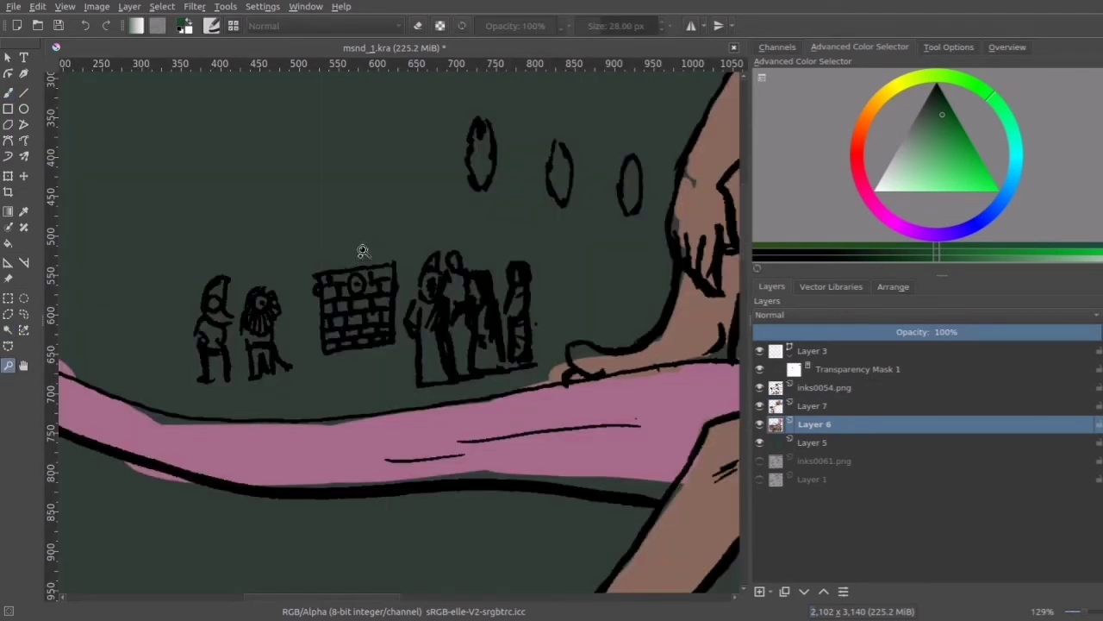
pyautogui.click(864, 172)
pyautogui.moveTo(947, 152); pyautogui.dragTo(948, 136)
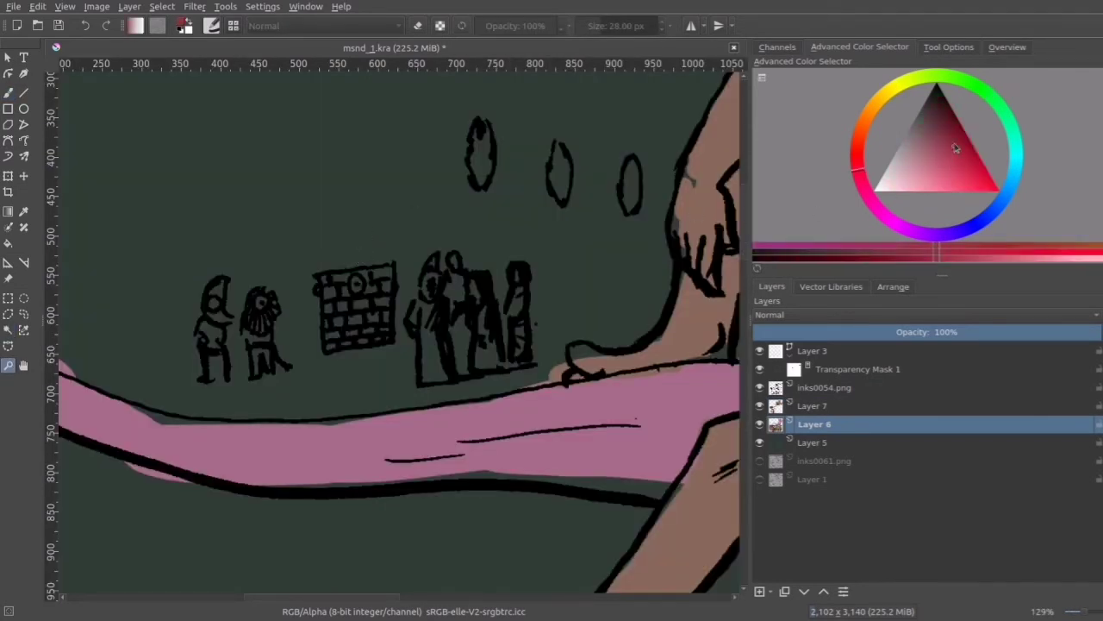
pyautogui.click(853, 141)
pyautogui.click(8, 92)
pyautogui.moveTo(326, 276)
pyautogui.mouseDown()
pyautogui.moveTo(336, 282)
pyautogui.moveTo(374, 254)
pyautogui.moveTo(388, 312)
pyautogui.moveTo(336, 338)
pyautogui.moveTo(332, 319)
pyautogui.moveTo(347, 323)
pyautogui.mouseUp()
# Step: Paint the leftmost tiny figure's clothes blue and its head and beard off-white
pyautogui.click(978, 223)
pyautogui.moveTo(201, 333)
pyautogui.mouseDown()
pyautogui.moveTo(211, 329)
pyautogui.moveTo(217, 370)
pyautogui.mouseUp()
pyautogui.click(896, 171)
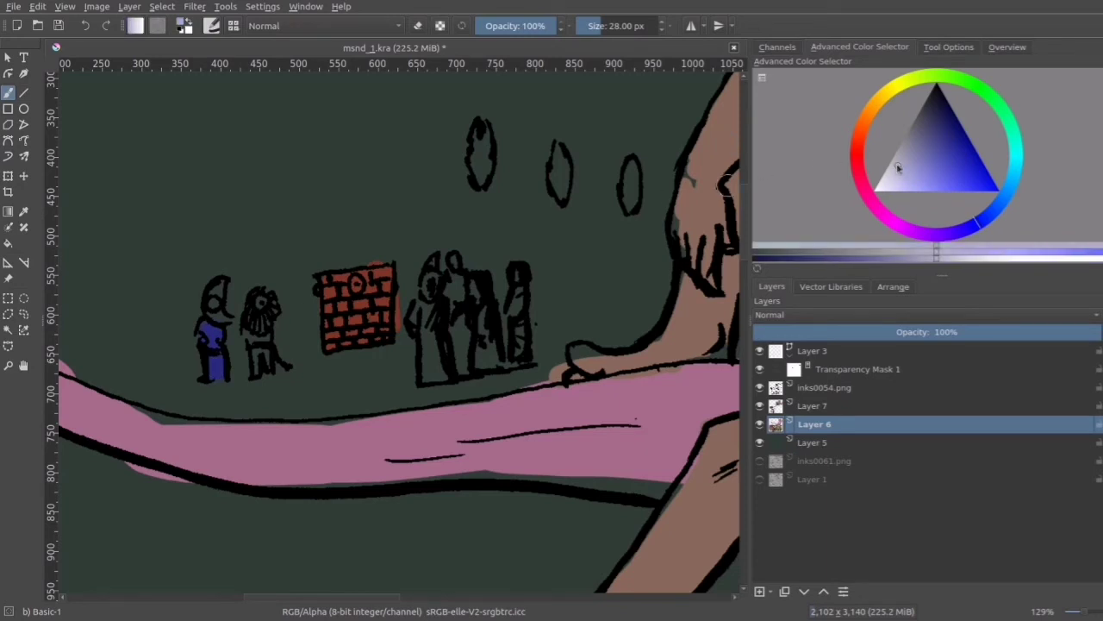
pyautogui.click(886, 168)
pyautogui.moveTo(212, 312); pyautogui.dragTo(223, 286)
# Step: Color the tiny bearded figure beside the wall with a brown mane, ochre clothes and a tan face
pyautogui.click(861, 127)
pyautogui.click(939, 167)
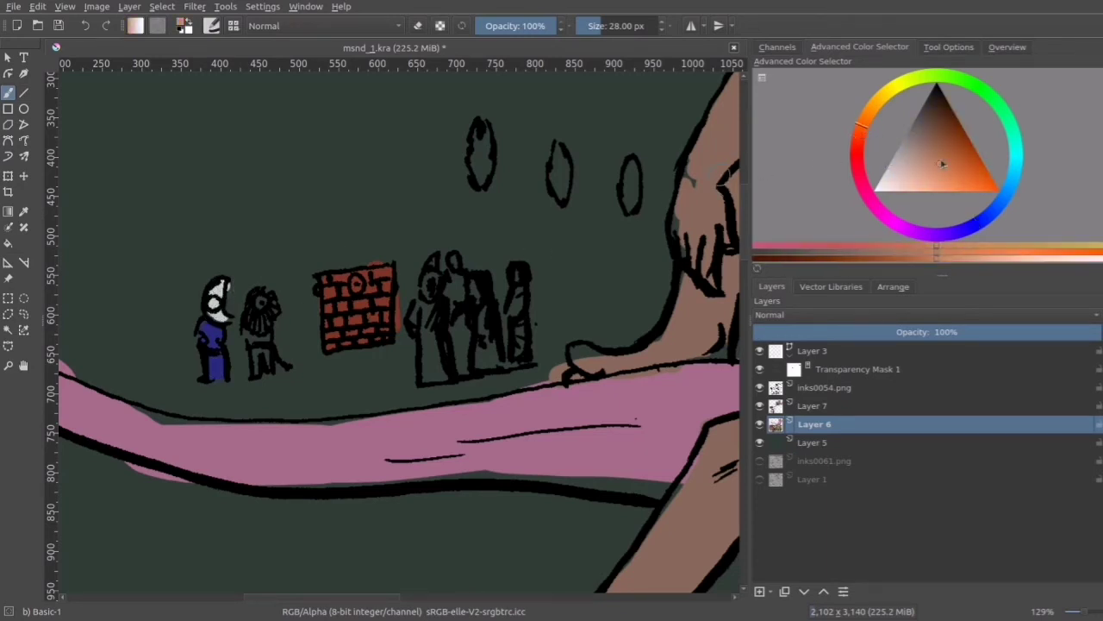
pyautogui.click(936, 132)
pyautogui.moveTo(236, 316)
pyautogui.mouseDown()
pyautogui.moveTo(272, 309)
pyautogui.moveTo(258, 320)
pyautogui.moveTo(257, 296)
pyautogui.moveTo(263, 353)
pyautogui.mouseUp()
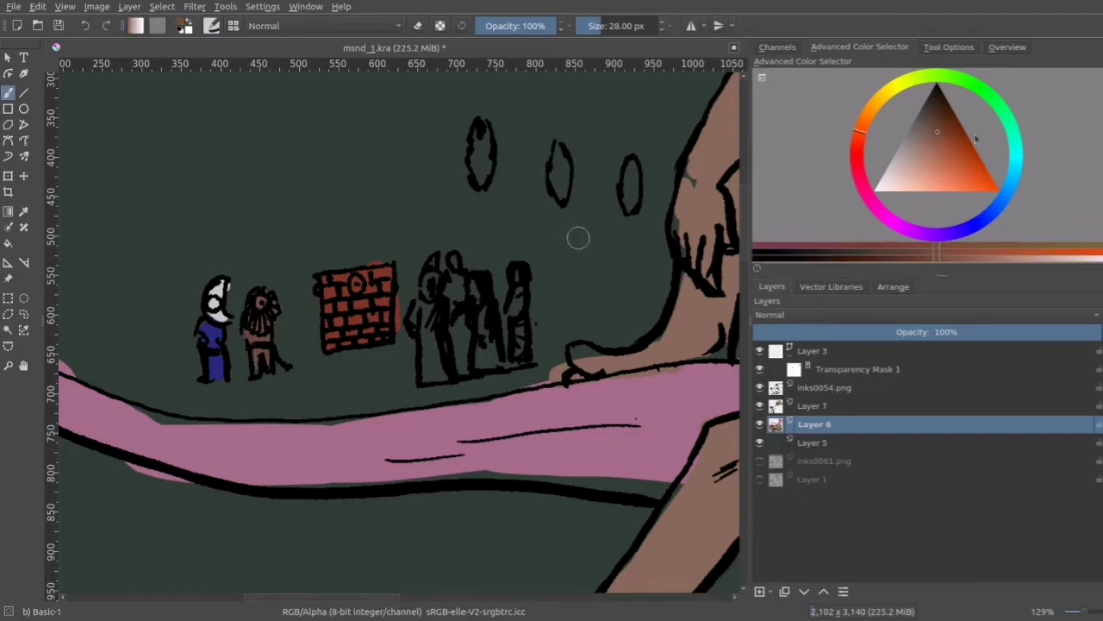
pyautogui.click(873, 107)
pyautogui.click(944, 153)
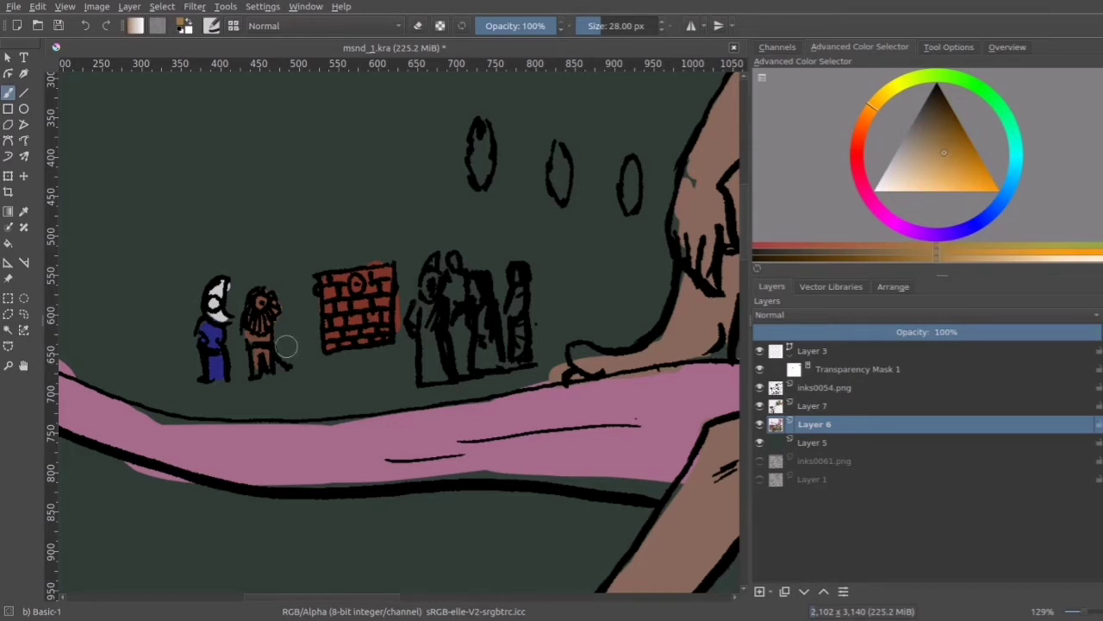
pyautogui.moveTo(267, 344)
pyautogui.mouseDown()
pyautogui.moveTo(251, 339)
pyautogui.moveTo(264, 362)
pyautogui.mouseUp()
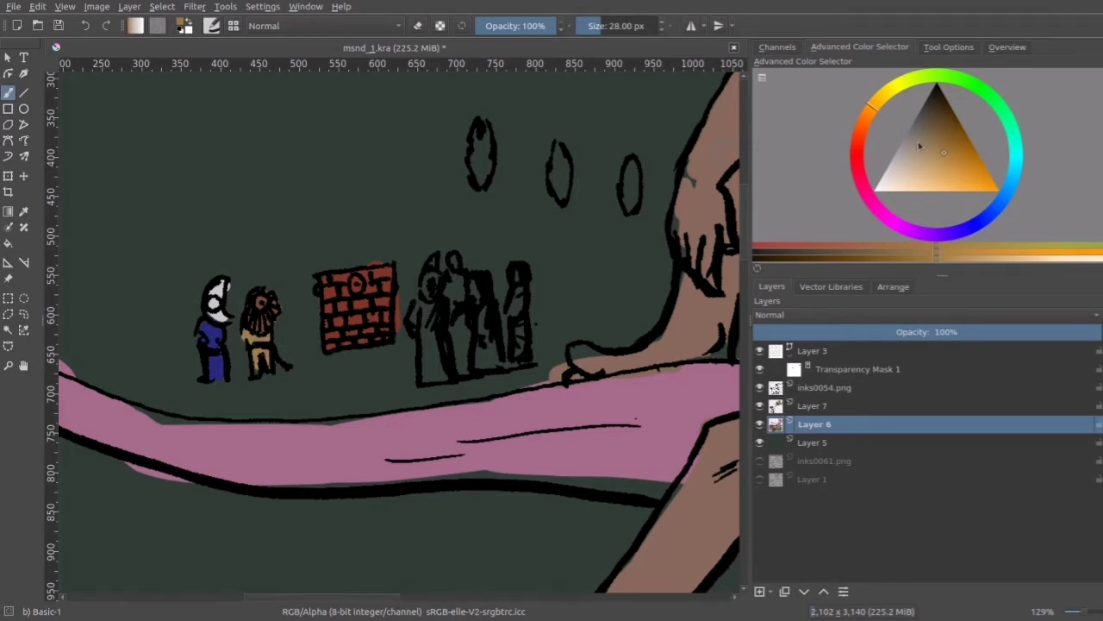
pyautogui.click(918, 144)
pyautogui.moveTo(254, 303); pyautogui.dragTo(258, 307)
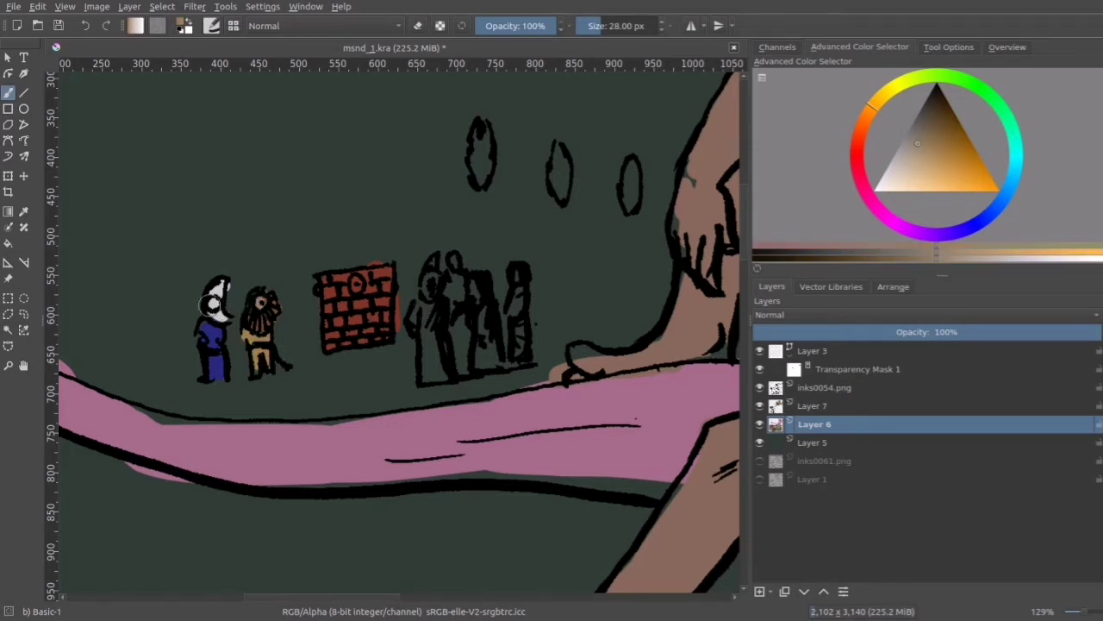
# Step: Color the group of tiny figures on the far side of the wall with tan faces and pale and purple clothes
pyautogui.click(517, 274)
pyautogui.moveTo(472, 285)
pyautogui.mouseDown()
pyautogui.moveTo(517, 273)
pyautogui.moveTo(430, 288)
pyautogui.mouseUp()
pyautogui.click(892, 159)
pyautogui.moveTo(416, 318); pyautogui.dragTo(428, 369)
pyautogui.moveTo(484, 314); pyautogui.dragTo(487, 356)
pyautogui.moveTo(517, 307); pyautogui.dragTo(514, 343)
pyautogui.moveTo(457, 287)
pyautogui.mouseDown()
pyautogui.moveTo(439, 318)
pyautogui.moveTo(418, 342)
pyautogui.moveTo(433, 322)
pyautogui.moveTo(432, 379)
pyautogui.mouseUp()
pyautogui.click(918, 231)
pyautogui.click(953, 151)
pyautogui.moveTo(489, 322)
pyautogui.mouseDown()
pyautogui.moveTo(495, 359)
pyautogui.moveTo(474, 336)
pyautogui.moveTo(519, 311)
pyautogui.moveTo(517, 357)
pyautogui.mouseUp()
# Step: Fill the three small ovals above the tiny figures with dark green
pyautogui.click(998, 110)
pyautogui.click(953, 116)
pyautogui.moveTo(629, 168); pyautogui.dragTo(629, 206)
pyautogui.moveTo(565, 156); pyautogui.dragTo(551, 188)
pyautogui.moveTo(483, 142); pyautogui.dragTo(483, 176)
# Step: On Layer 7, set up the Airbrush Soft brush in medium blue at 27% opacity and 158.65 px size
pyautogui.press('-')
pyautogui.press('-')
pyautogui.press('-')
pyautogui.press('-')
pyautogui.press('-')
pyautogui.press('-')
pyautogui.press('-')
pyautogui.press('-')
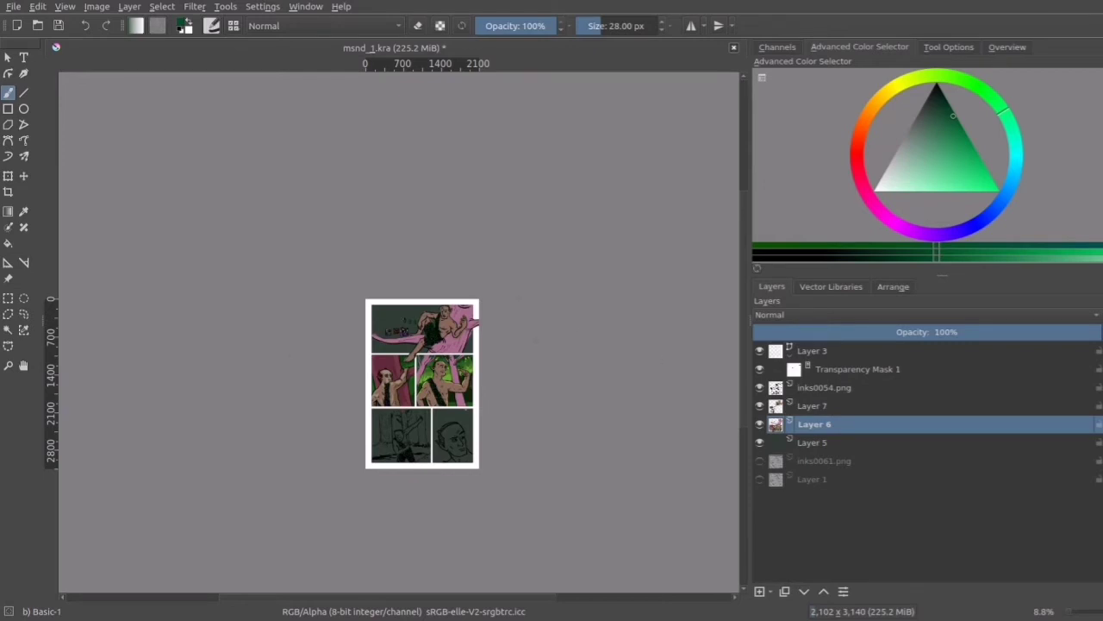
pyautogui.click(826, 406)
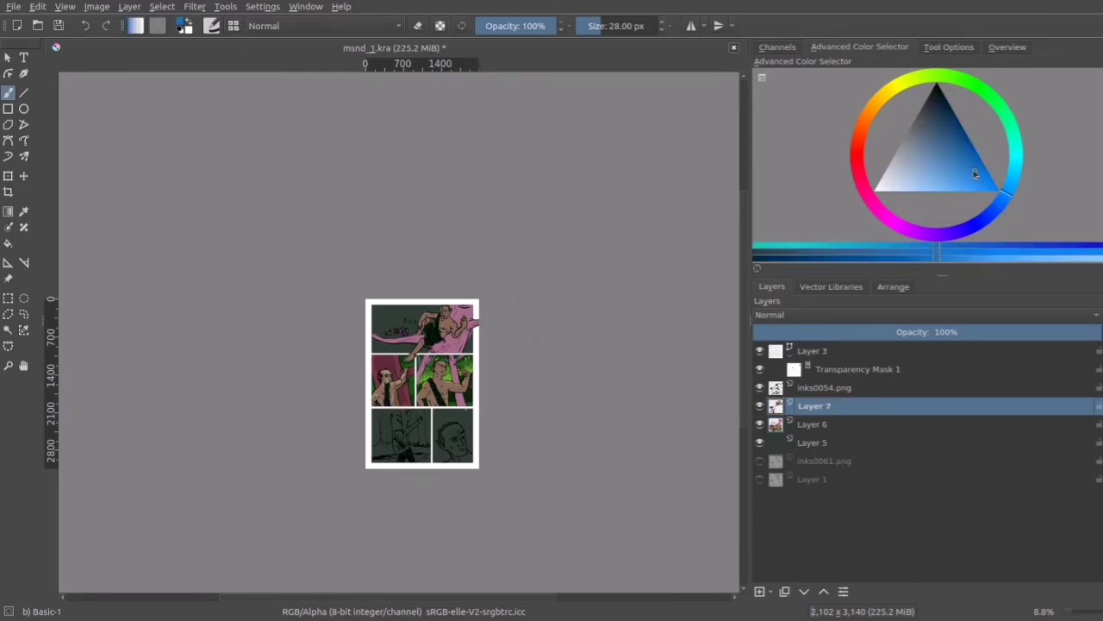
pyautogui.click(8, 364)
pyautogui.moveTo(356, 277); pyautogui.dragTo(497, 480)
pyautogui.click(8, 92)
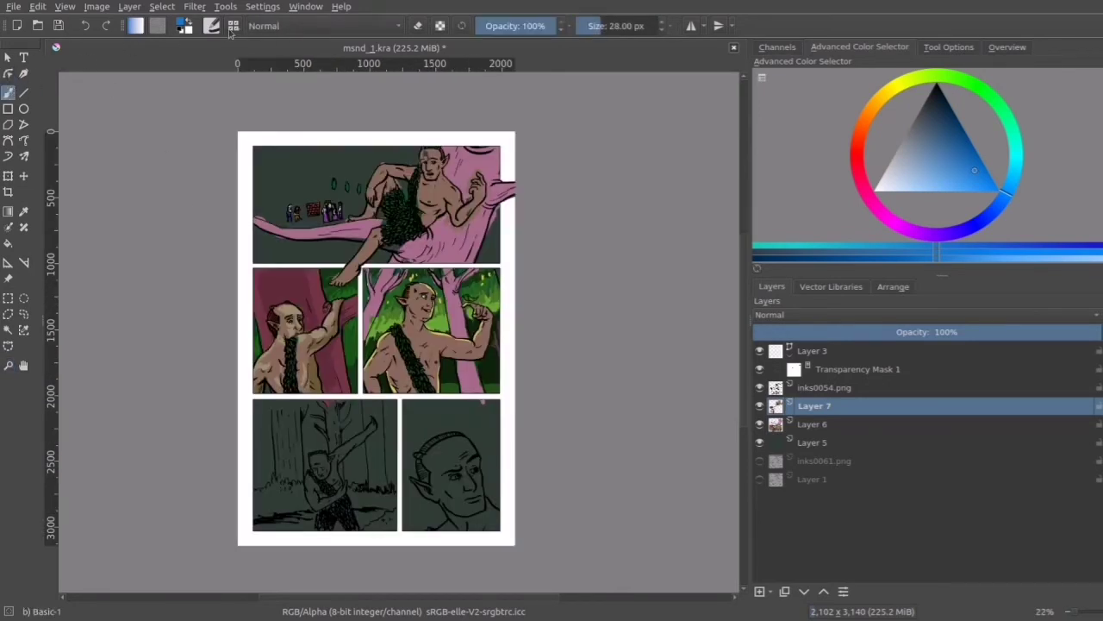
pyautogui.moveTo(487, 26); pyautogui.dragTo(497, 26)
pyautogui.moveTo(602, 28); pyautogui.dragTo(619, 27)
# Step: Airbrush blue over the top panel's background, including its lower corners, and set Layer 7's opacity to 65%
pyautogui.moveTo(272, 153)
pyautogui.mouseDown()
pyautogui.moveTo(330, 166)
pyautogui.moveTo(281, 187)
pyautogui.moveTo(278, 204)
pyautogui.moveTo(356, 203)
pyautogui.moveTo(377, 156)
pyautogui.moveTo(415, 150)
pyautogui.moveTo(336, 145)
pyautogui.moveTo(369, 160)
pyautogui.mouseUp()
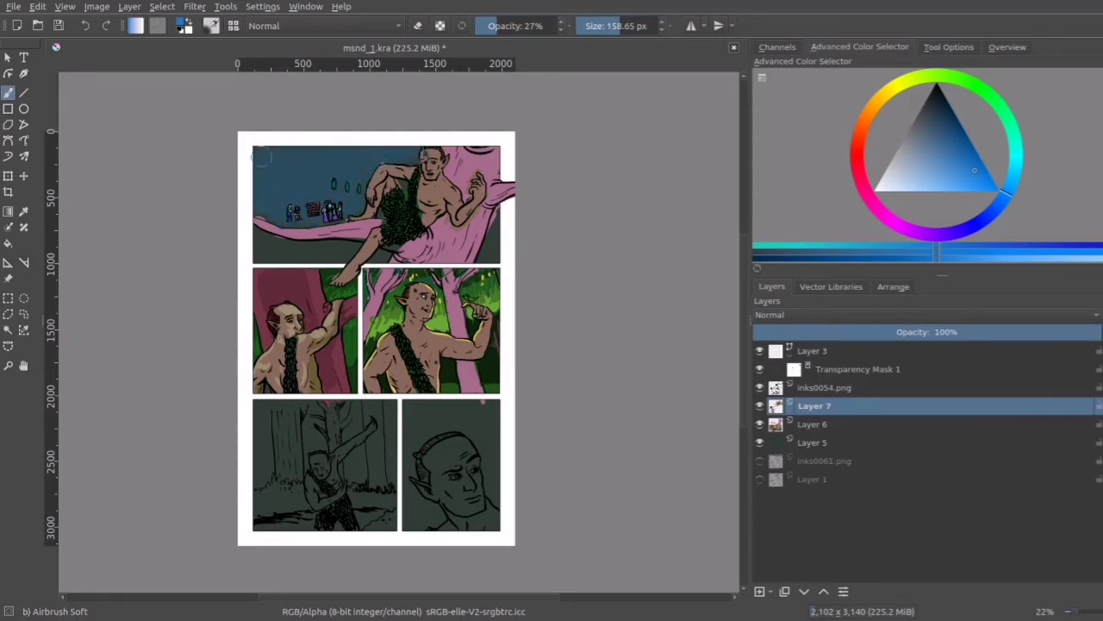
pyautogui.moveTo(245, 247)
pyautogui.mouseDown()
pyautogui.moveTo(305, 249)
pyautogui.moveTo(276, 252)
pyautogui.mouseUp()
pyautogui.moveTo(505, 217); pyautogui.dragTo(490, 246)
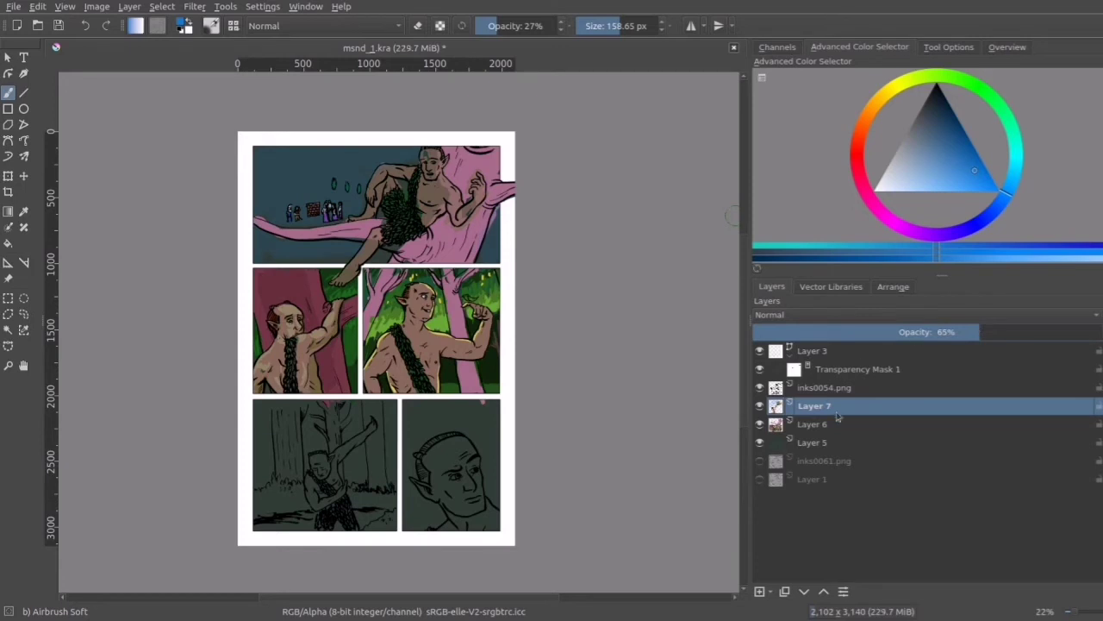
# Step: Try Layer 7 above the inks, return it beneath them, and compare the page with the layer hidden and shown
pyautogui.click(823, 591)
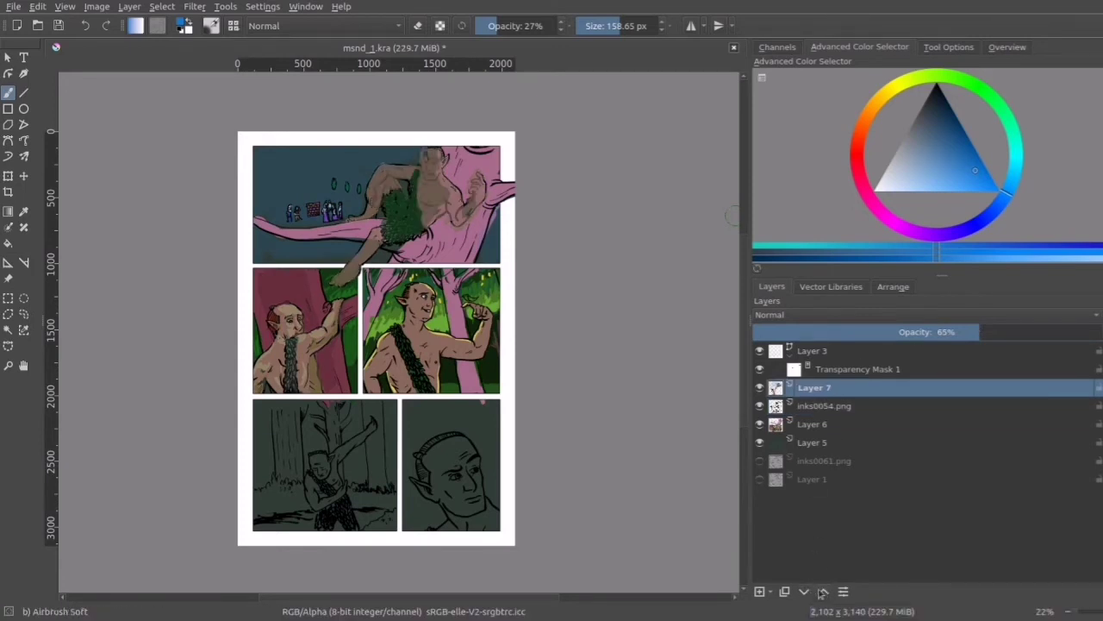
pyautogui.click(805, 591)
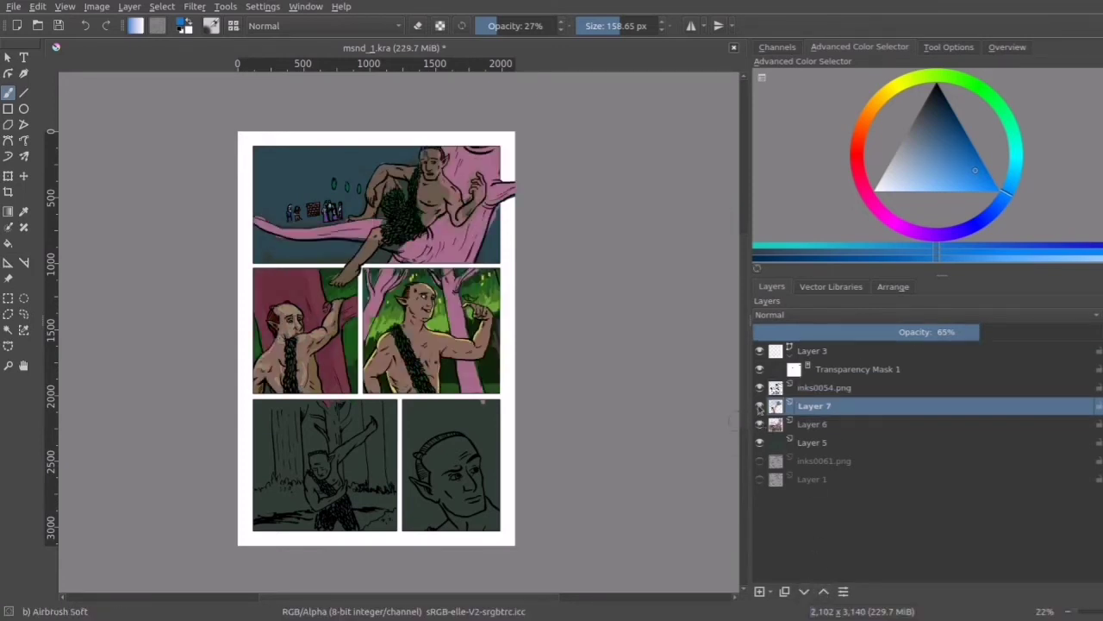
pyautogui.click(760, 408)
pyautogui.click(759, 408)
pyautogui.click(758, 408)
pyautogui.click(759, 408)
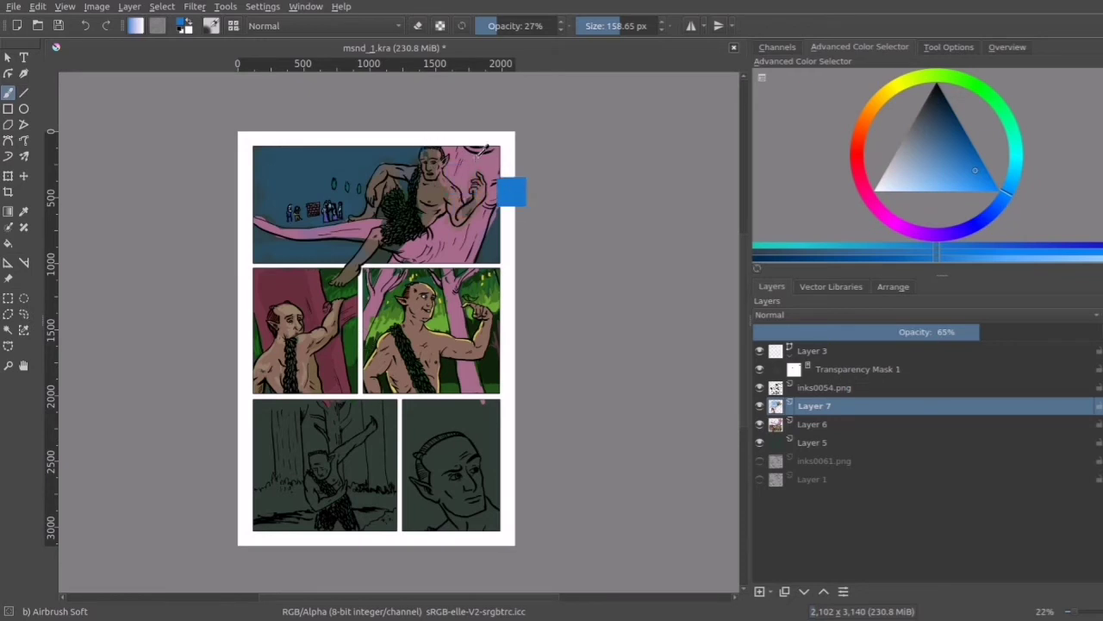
# Step: Sample a muted pink from the top-panel tree, lower Layer 7's opacity to 34%, and compare the layer hidden and shown
pyautogui.keyDown('ctrl'); pyautogui.click(501, 188); pyautogui.keyUp('ctrl')
pyautogui.click(921, 333)
pyautogui.moveTo(919, 337); pyautogui.dragTo(901, 333)
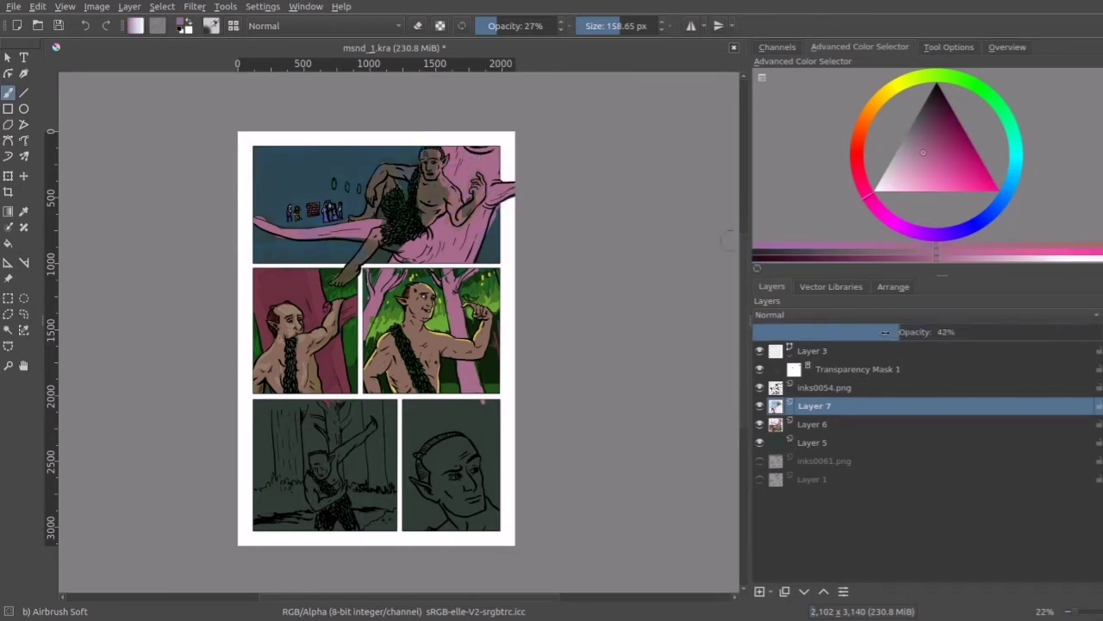
pyautogui.moveTo(884, 331)
pyautogui.mouseDown()
pyautogui.moveTo(853, 332)
pyautogui.moveTo(870, 332)
pyautogui.mouseUp()
pyautogui.click(760, 406)
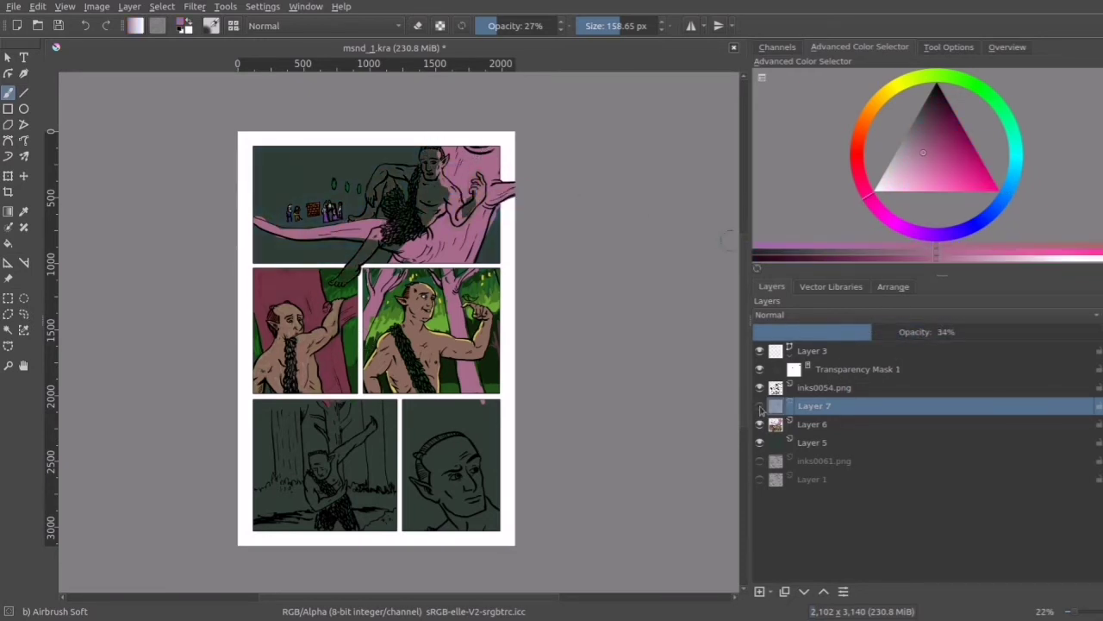
pyautogui.click(760, 406)
pyautogui.click(760, 407)
pyautogui.click(760, 407)
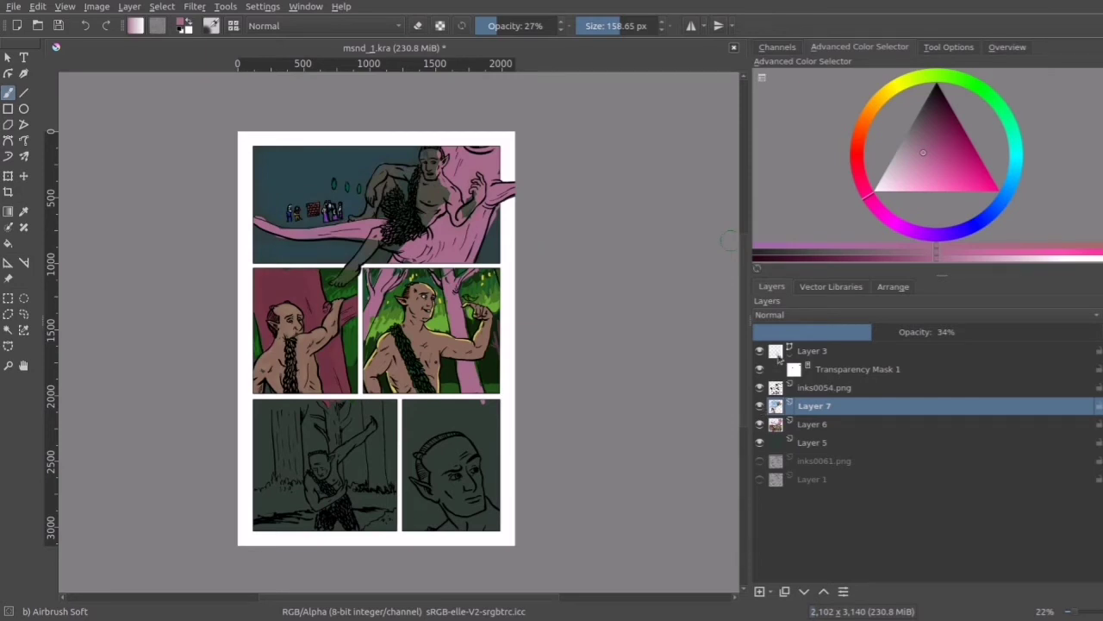
# Step: Set Layer 7's blending mode to Multiply and toggle its visibility to judge the effect on the page
pyautogui.click(768, 420)
pyautogui.click(759, 406)
pyautogui.click(759, 406)
pyautogui.click(759, 406)
pyautogui.click(759, 405)
pyautogui.click(759, 406)
pyautogui.click(759, 406)
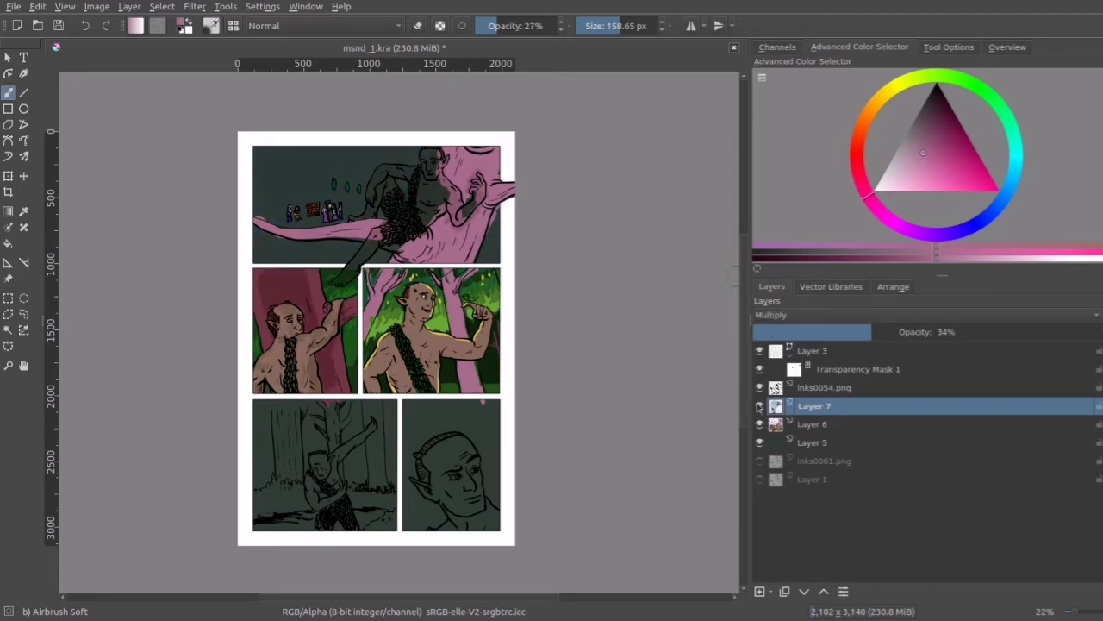
pyautogui.click(760, 406)
pyautogui.click(759, 406)
pyautogui.click(760, 406)
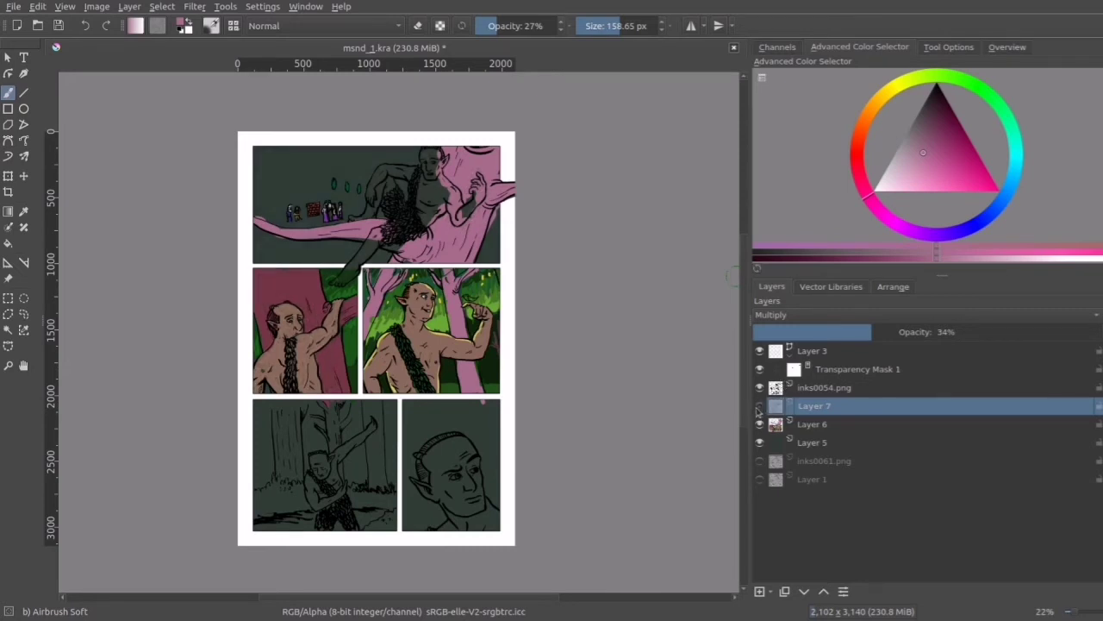
# Step: On Layer 6, sample the skin tone from a middle-panel figure and paint the top-panel figure's bent arm with the Basic-1 brush
pyautogui.click(811, 428)
pyautogui.keyDown('ctrl'); pyautogui.click(313, 334); pyautogui.keyUp('ctrl')
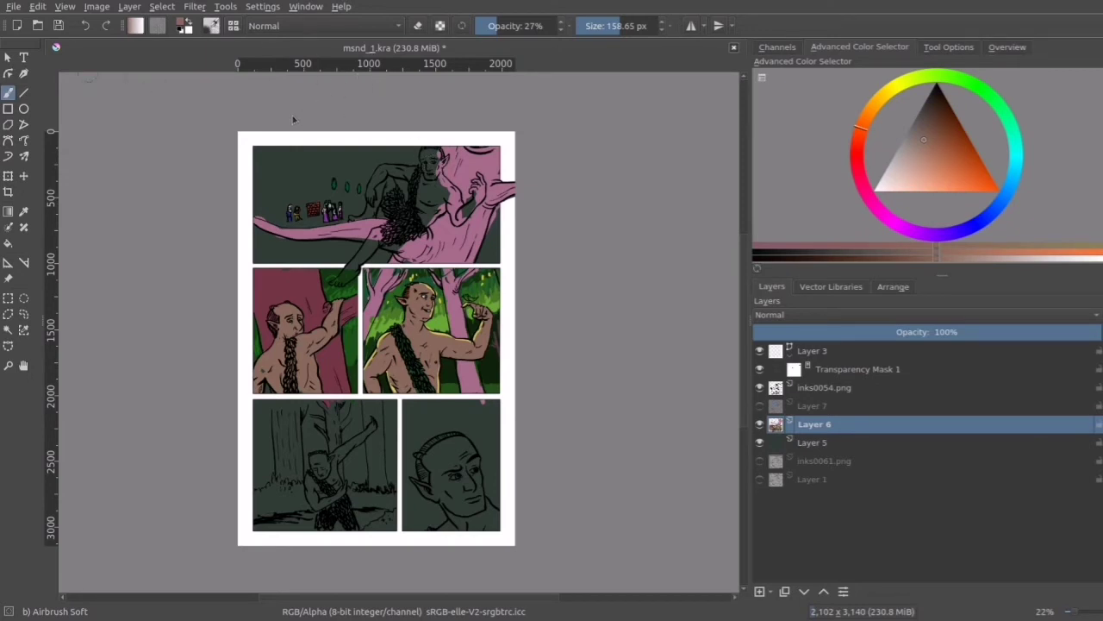
pyautogui.press('/')
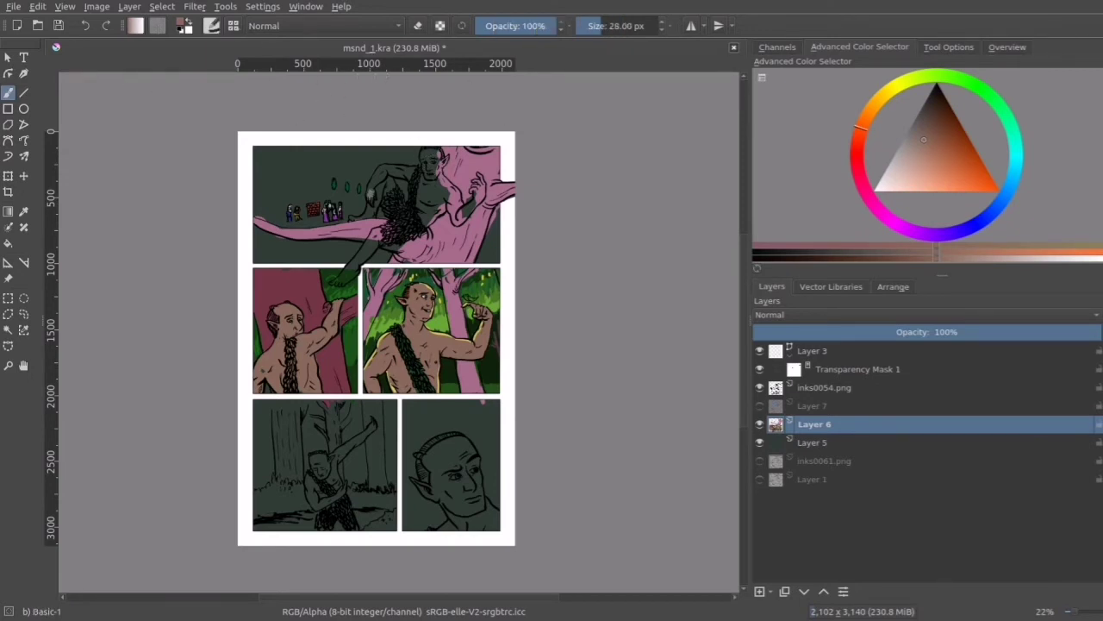
pyautogui.moveTo(385, 169); pyautogui.dragTo(416, 175)
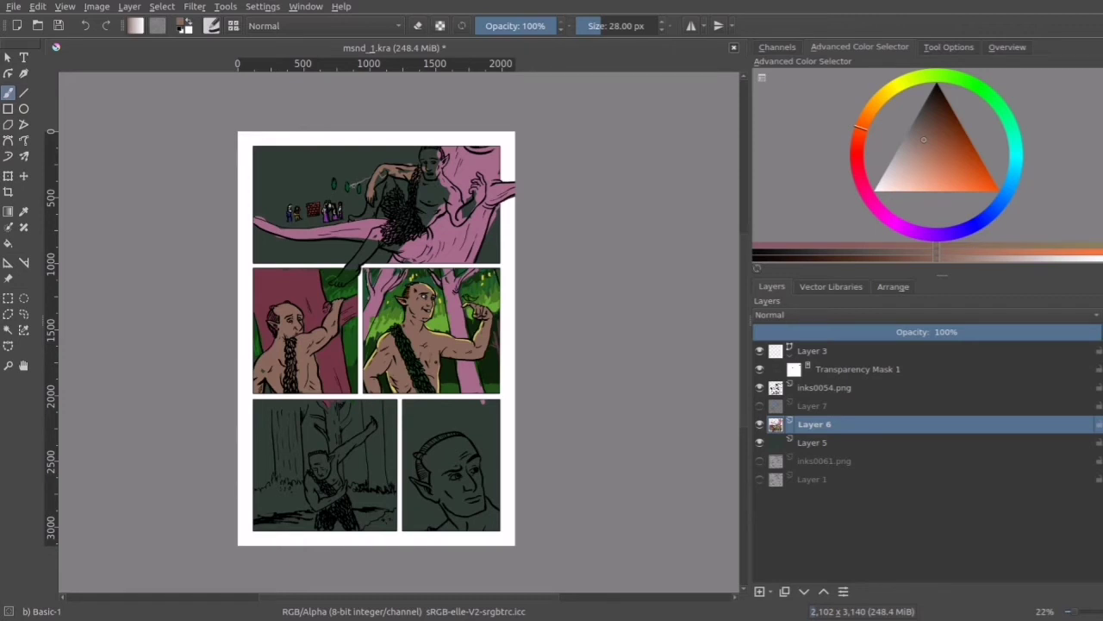
# Step: Repaint the top-panel tree and branch muted purple, and use it on the lower-left panel's forked tree and the middle-right panel's background tree
pyautogui.keyDown('ctrl'); pyautogui.click(475, 159); pyautogui.keyUp('ctrl')
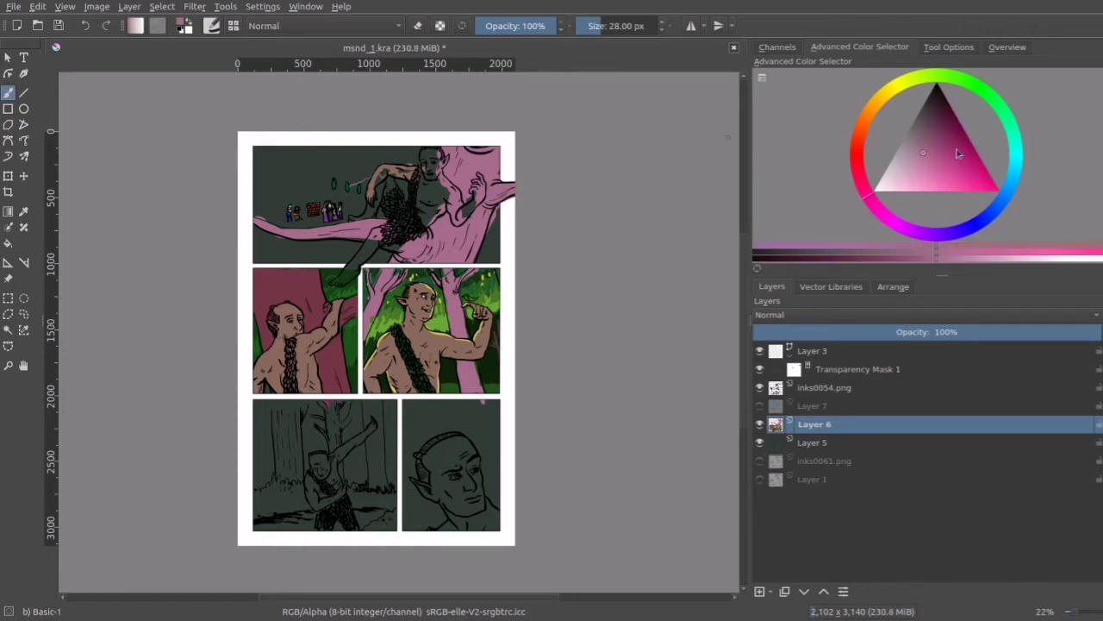
pyautogui.moveTo(906, 229); pyautogui.dragTo(933, 236)
pyautogui.click(932, 146)
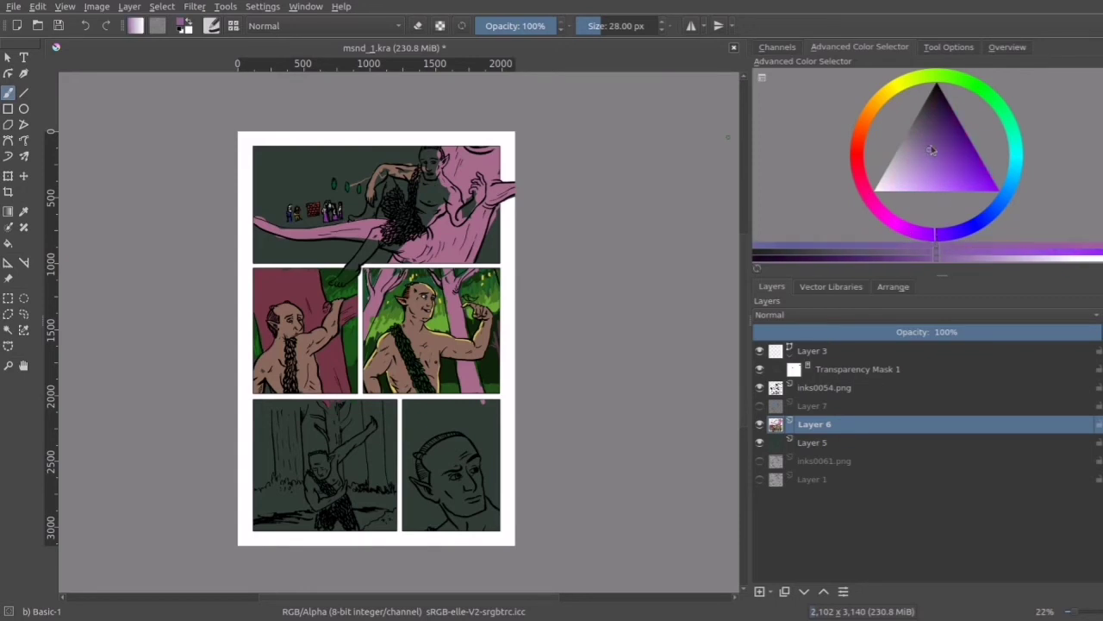
pyautogui.moveTo(446, 152)
pyautogui.mouseDown()
pyautogui.moveTo(465, 177)
pyautogui.moveTo(481, 144)
pyautogui.moveTo(471, 203)
pyautogui.moveTo(493, 156)
pyautogui.moveTo(442, 258)
pyautogui.moveTo(454, 259)
pyautogui.moveTo(396, 252)
pyautogui.moveTo(471, 215)
pyautogui.moveTo(457, 255)
pyautogui.mouseUp()
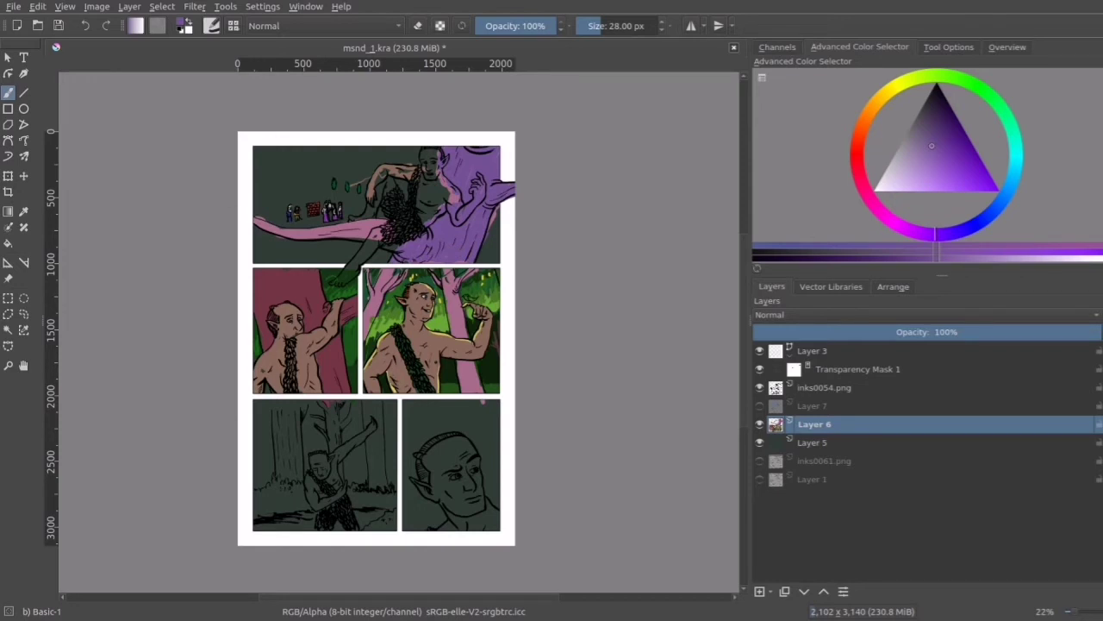
pyautogui.moveTo(256, 226)
pyautogui.mouseDown()
pyautogui.moveTo(383, 233)
pyautogui.moveTo(307, 226)
pyautogui.mouseUp()
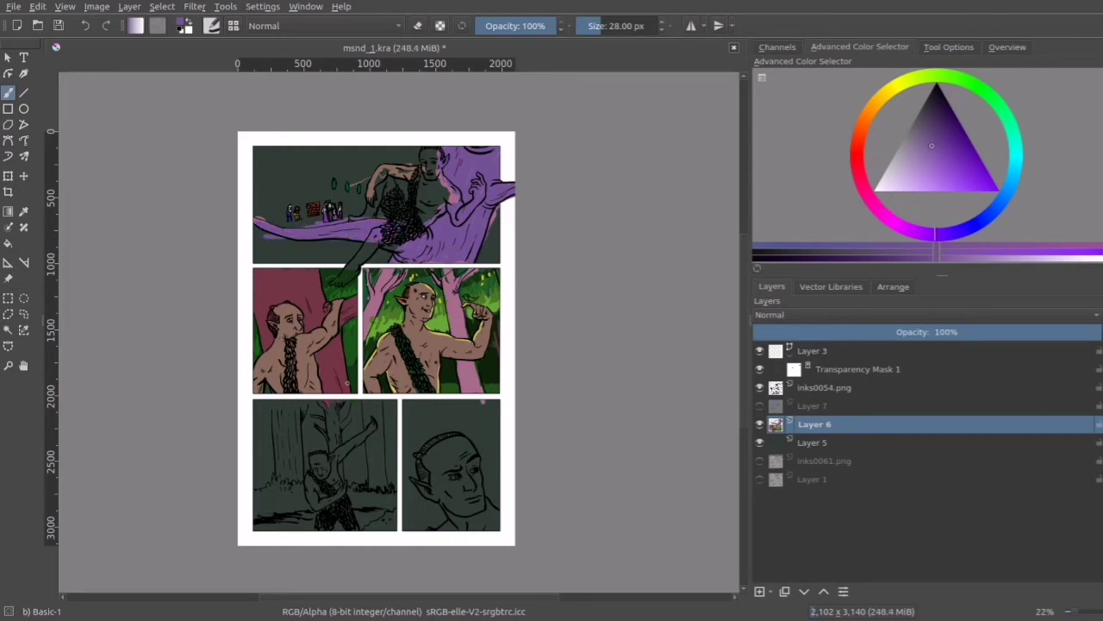
pyautogui.moveTo(338, 431)
pyautogui.mouseDown()
pyautogui.moveTo(355, 410)
pyautogui.moveTo(334, 444)
pyautogui.moveTo(316, 413)
pyautogui.moveTo(340, 479)
pyautogui.mouseUp()
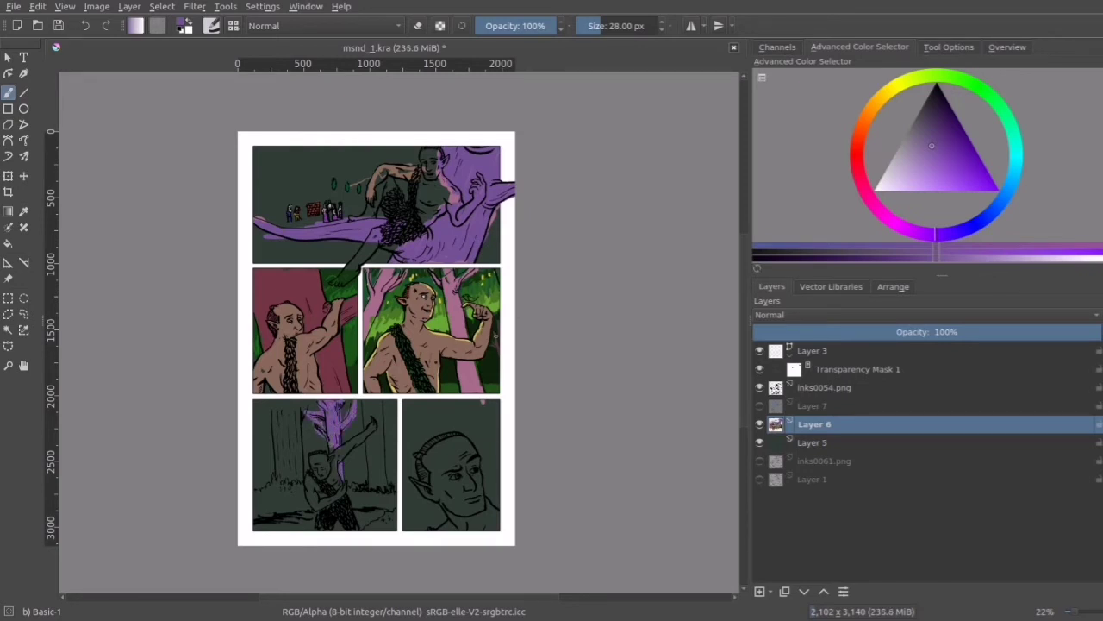
pyautogui.moveTo(493, 331); pyautogui.dragTo(498, 367)
# Step: Choose a very dark green, enlarge the brush to 135 px, and block in the forest background of the lower-left panel
pyautogui.keyDown('ctrl'); pyautogui.click(467, 367); pyautogui.keyUp('ctrl')
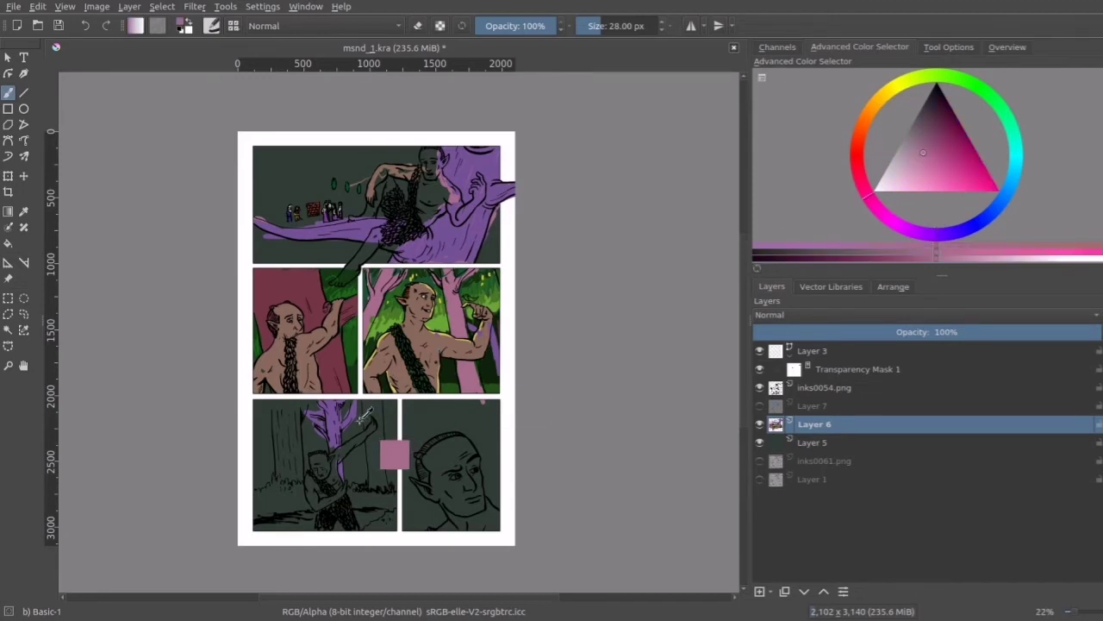
pyautogui.click(966, 81)
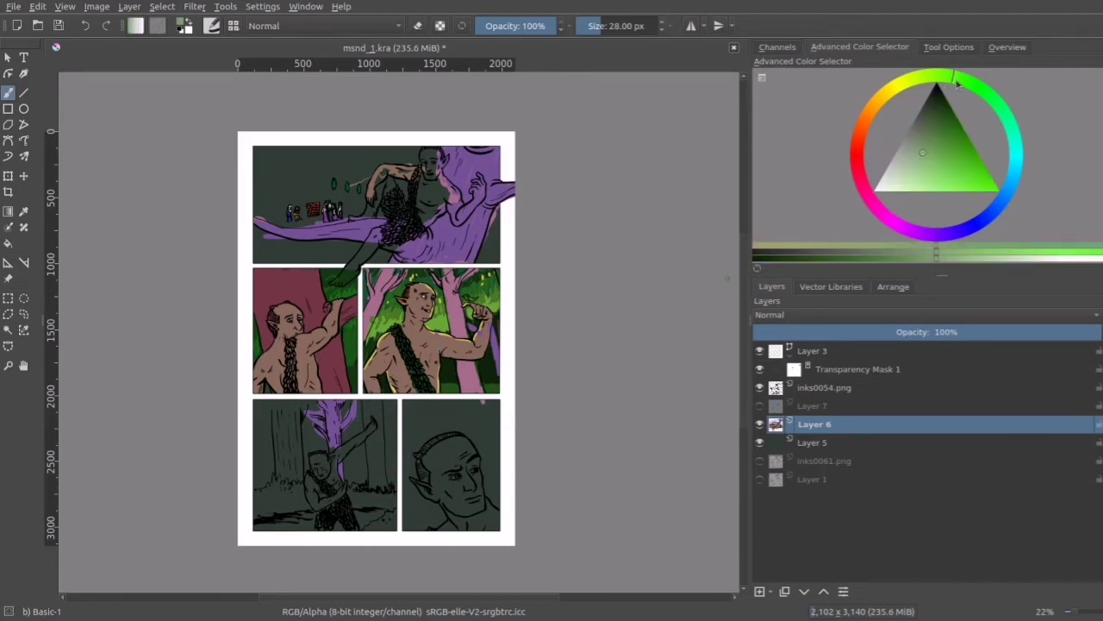
pyautogui.click(937, 101)
pyautogui.hotkey('ctrl', '+')
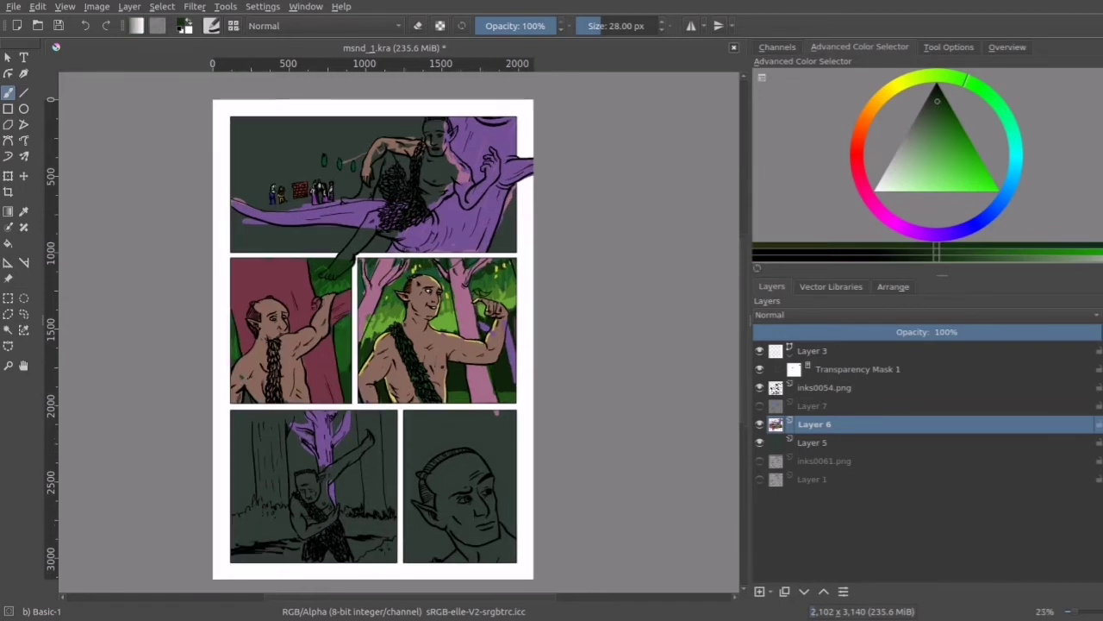
pyautogui.hotkey('ctrl', '-')
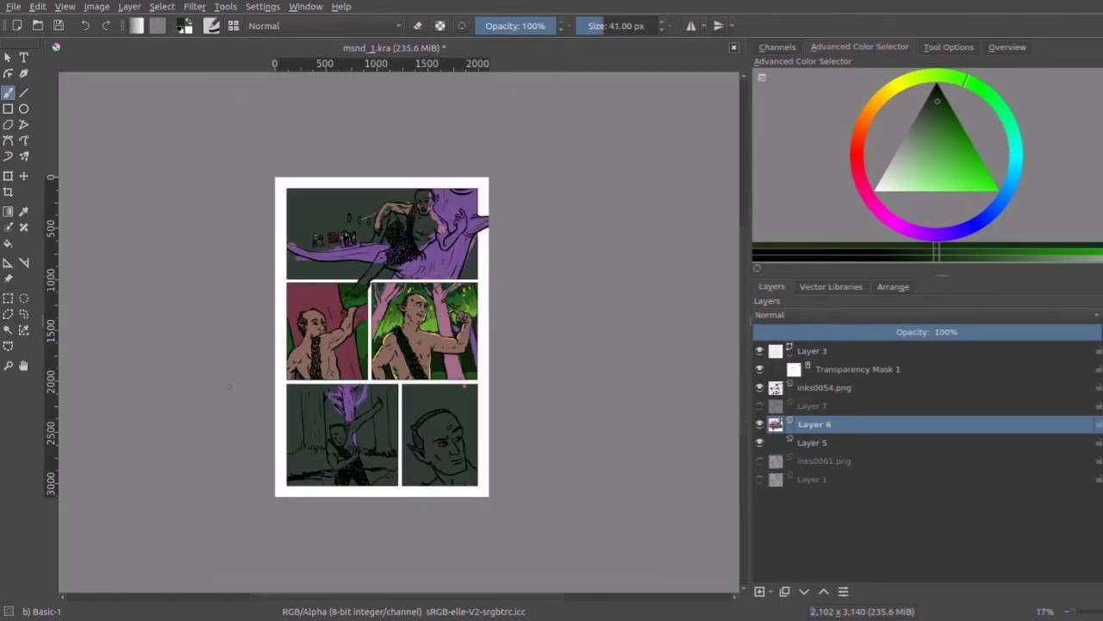
pyautogui.press(']')
pyautogui.press(']')
pyautogui.press(']')
pyautogui.press(']')
pyautogui.press(']')
pyautogui.press(']')
pyautogui.press(']')
pyautogui.press(']')
pyautogui.press(']')
pyautogui.press(']')
pyautogui.press(']')
pyautogui.press(']')
pyautogui.press(']')
pyautogui.press(']')
pyautogui.press(']')
pyautogui.press(']')
pyautogui.press(']')
pyautogui.moveTo(303, 412)
pyautogui.mouseDown()
pyautogui.moveTo(332, 447)
pyautogui.moveTo(359, 412)
pyautogui.moveTo(394, 429)
pyautogui.moveTo(333, 446)
pyautogui.mouseUp()
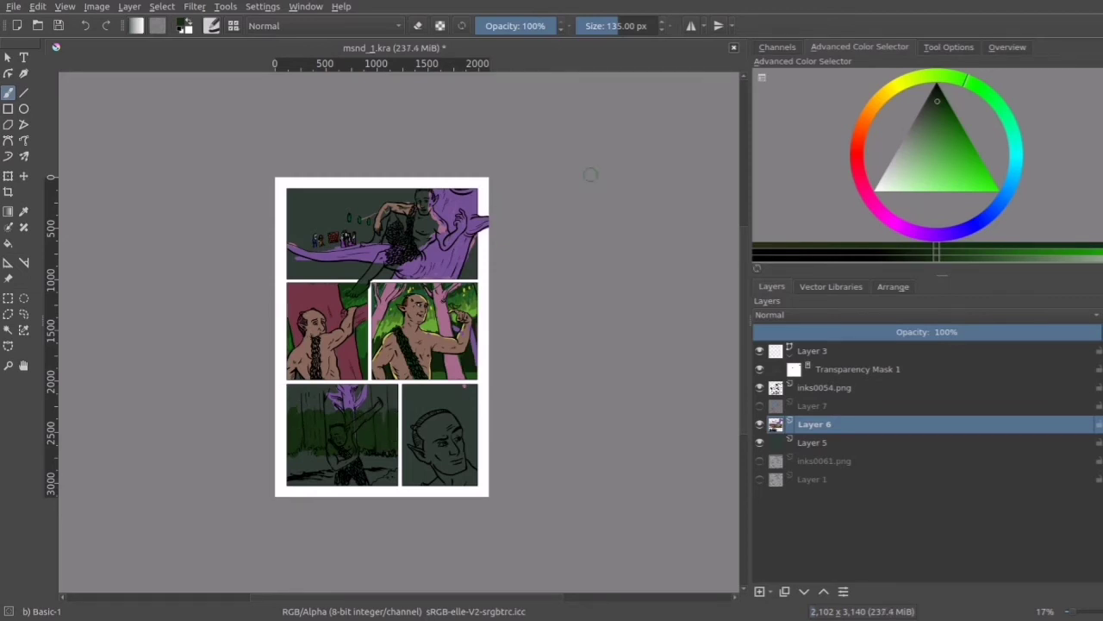
# Step: Paint medium-green foliage across the upper part of the lower-left panel and choose a yellow-green for dabs of light among the leaves
pyautogui.click(941, 125)
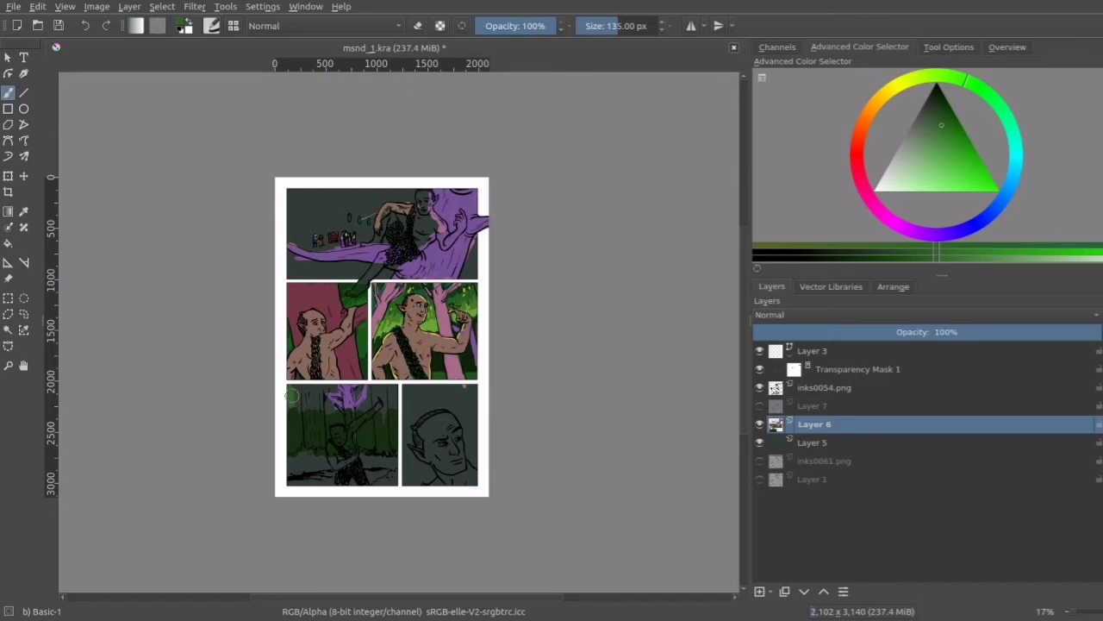
pyautogui.moveTo(329, 398)
pyautogui.mouseDown()
pyautogui.moveTo(371, 392)
pyautogui.moveTo(398, 383)
pyautogui.moveTo(389, 410)
pyautogui.mouseUp()
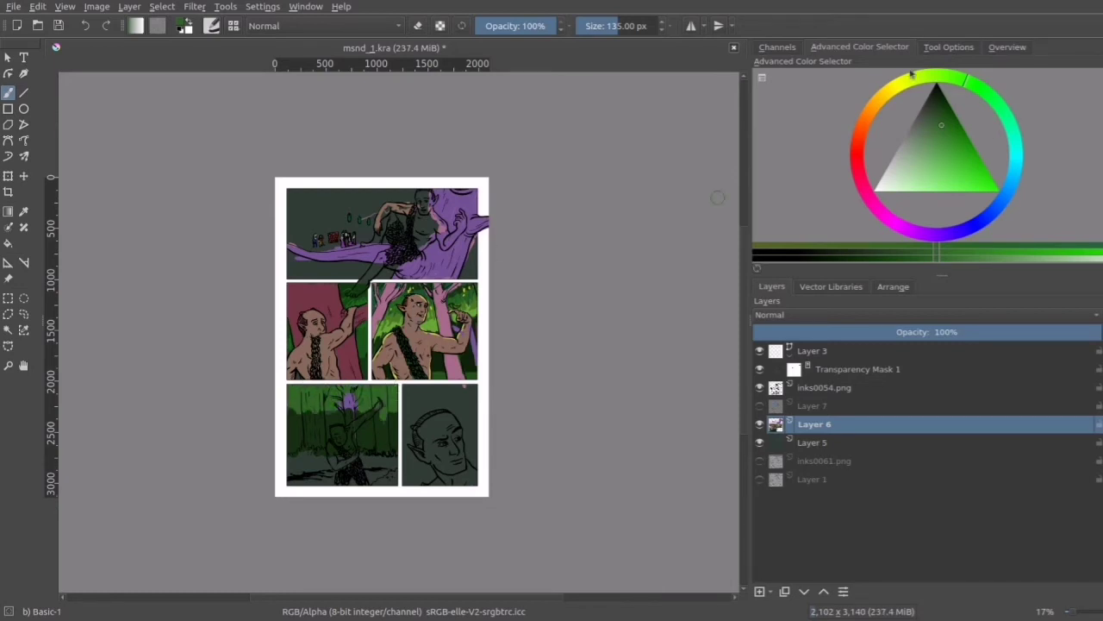
pyautogui.click(907, 82)
pyautogui.click(955, 142)
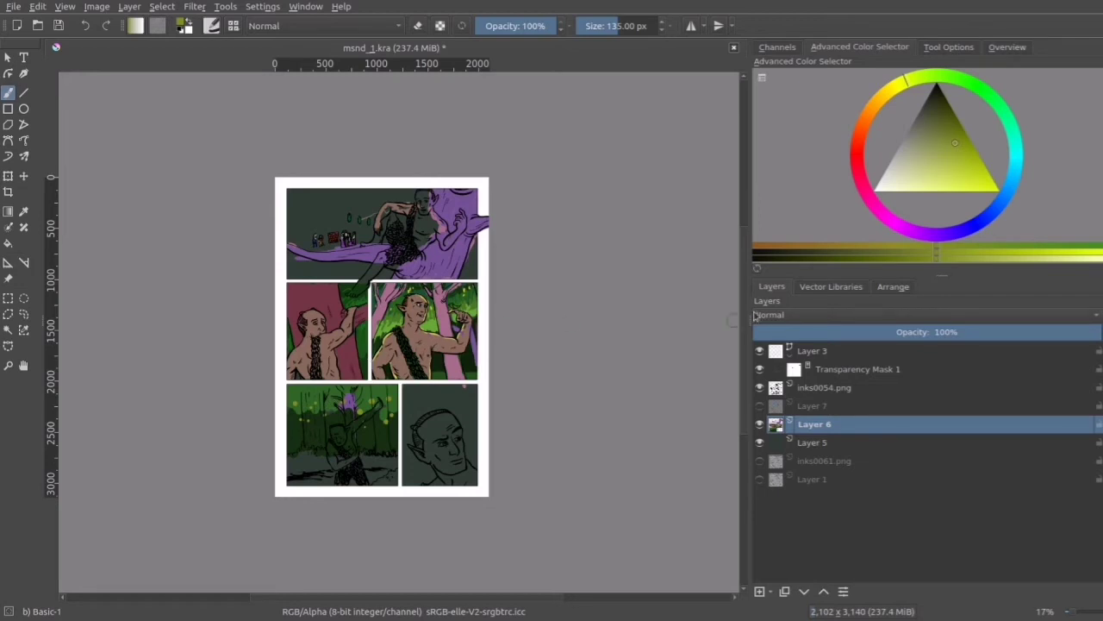
# Step: Shade the foliage along the lower-left panel's upper edge with two progressively darker greens mixed from the sampled leaf color
pyautogui.keyDown('ctrl'); pyautogui.click(292, 391); pyautogui.keyUp('ctrl')
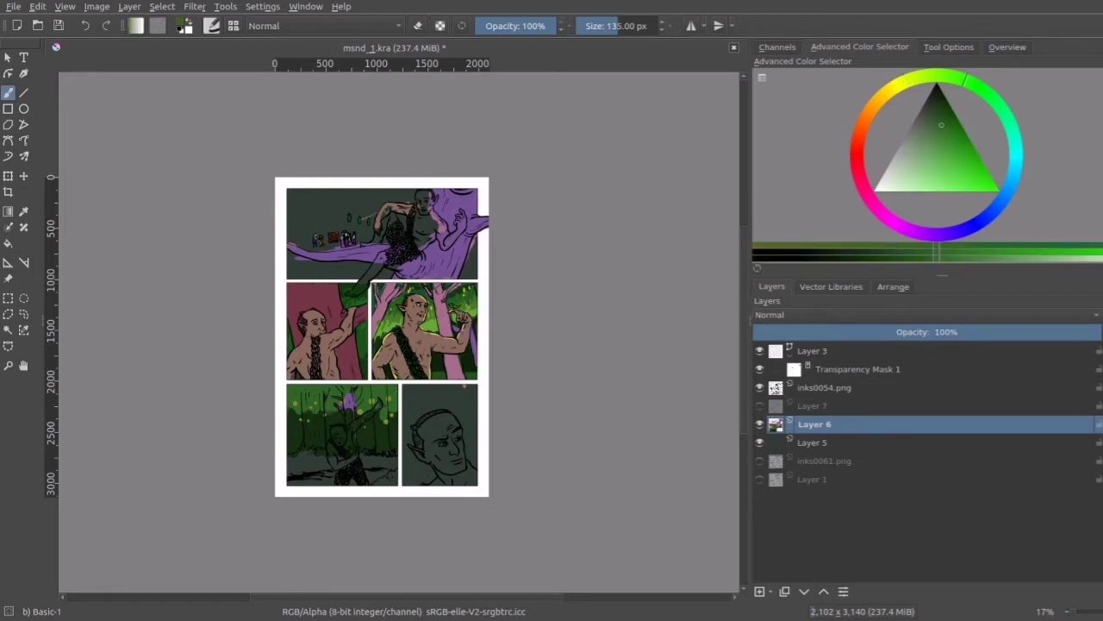
pyautogui.click(945, 113)
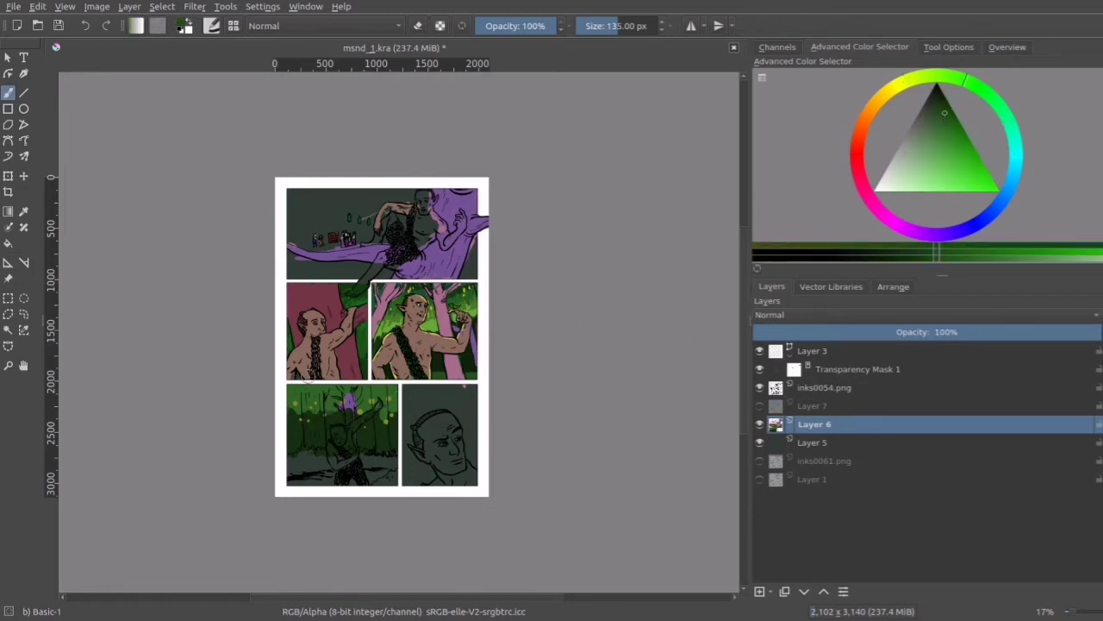
pyautogui.moveTo(292, 392); pyautogui.dragTo(402, 391)
pyautogui.click(940, 103)
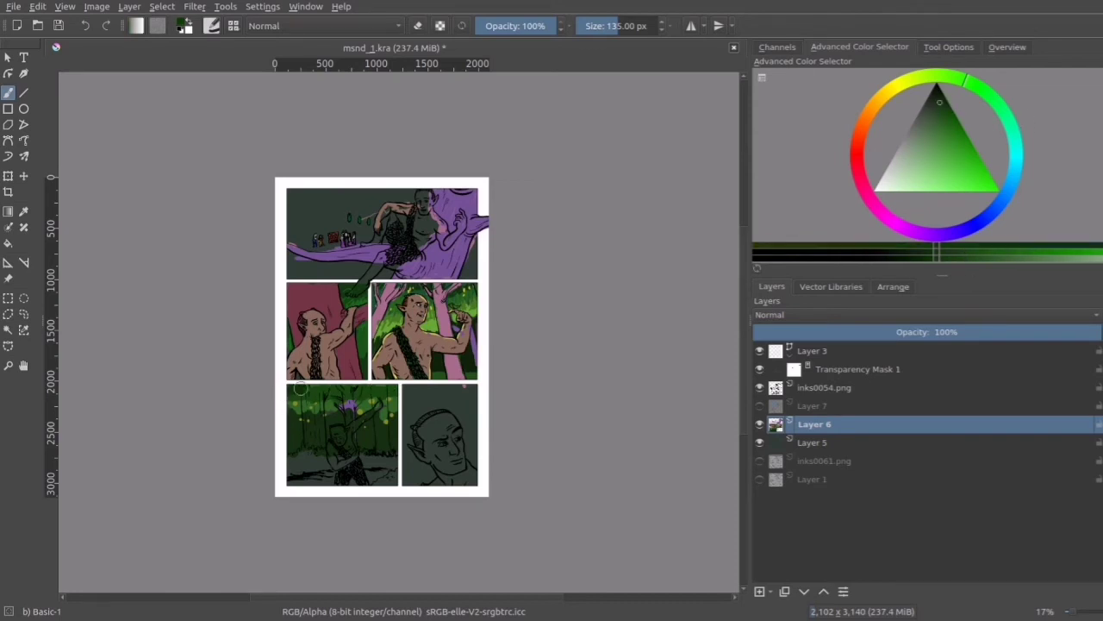
pyautogui.moveTo(350, 390); pyautogui.dragTo(397, 384)
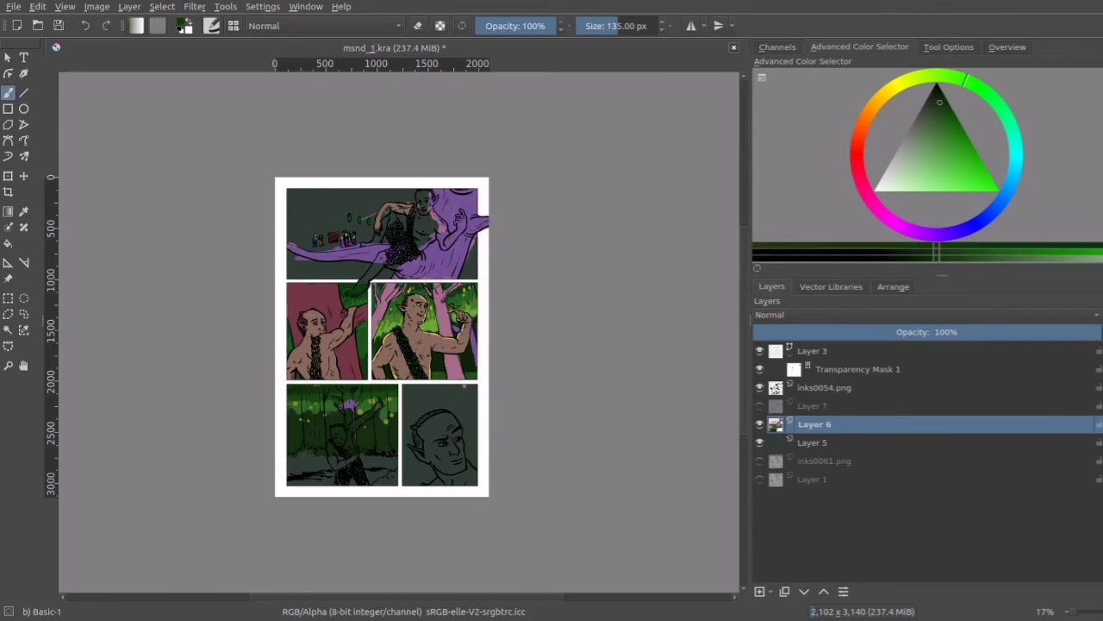
# Step: Repaint the lower-left panel's forked tree with the sampled purple, and color its two large trunks dark rose and a slightly lighter rose
pyautogui.keyDown('ctrl'); pyautogui.click(456, 263); pyautogui.keyUp('ctrl')
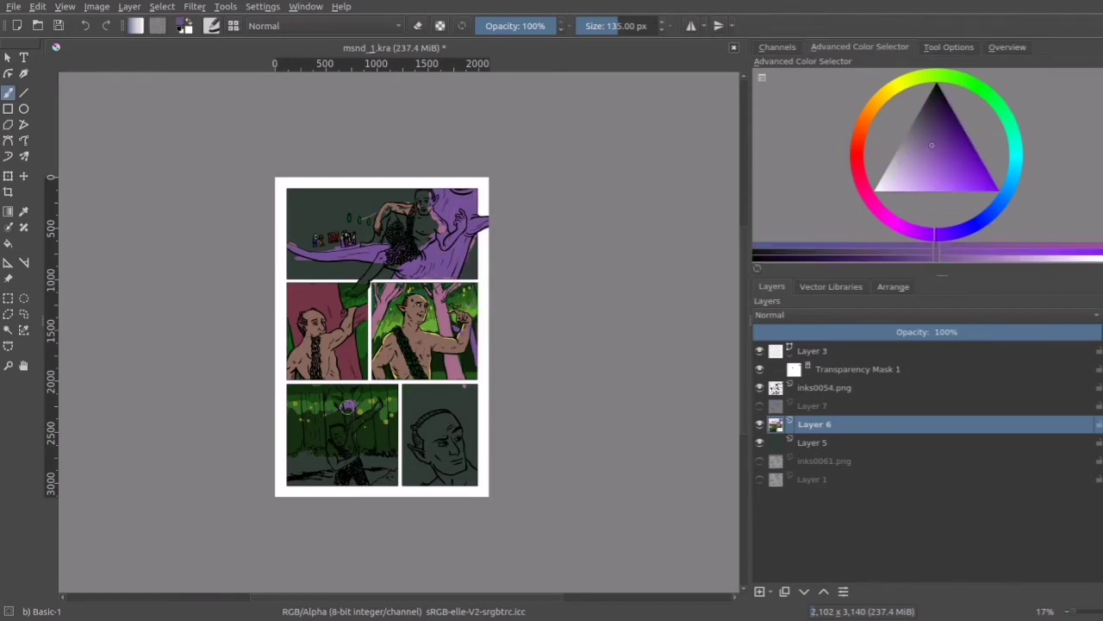
pyautogui.moveTo(346, 409)
pyautogui.mouseDown()
pyautogui.moveTo(337, 399)
pyautogui.moveTo(350, 388)
pyautogui.moveTo(352, 416)
pyautogui.moveTo(343, 412)
pyautogui.moveTo(354, 437)
pyautogui.mouseUp()
pyautogui.keyDown('ctrl'); pyautogui.click(369, 331); pyautogui.keyUp('ctrl')
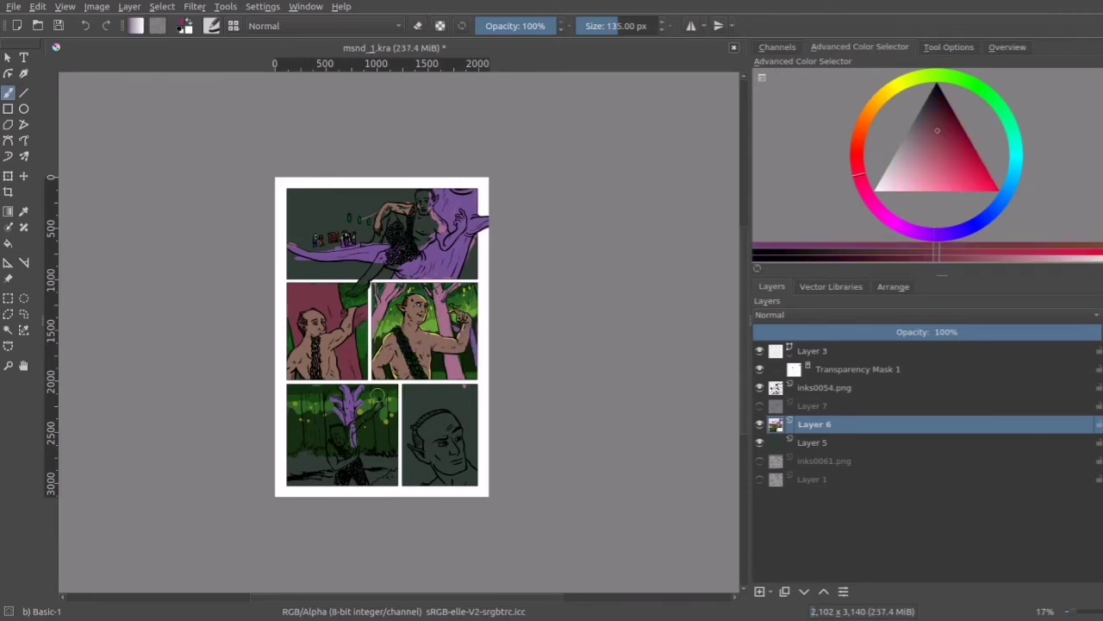
pyautogui.moveTo(374, 391); pyautogui.dragTo(384, 448)
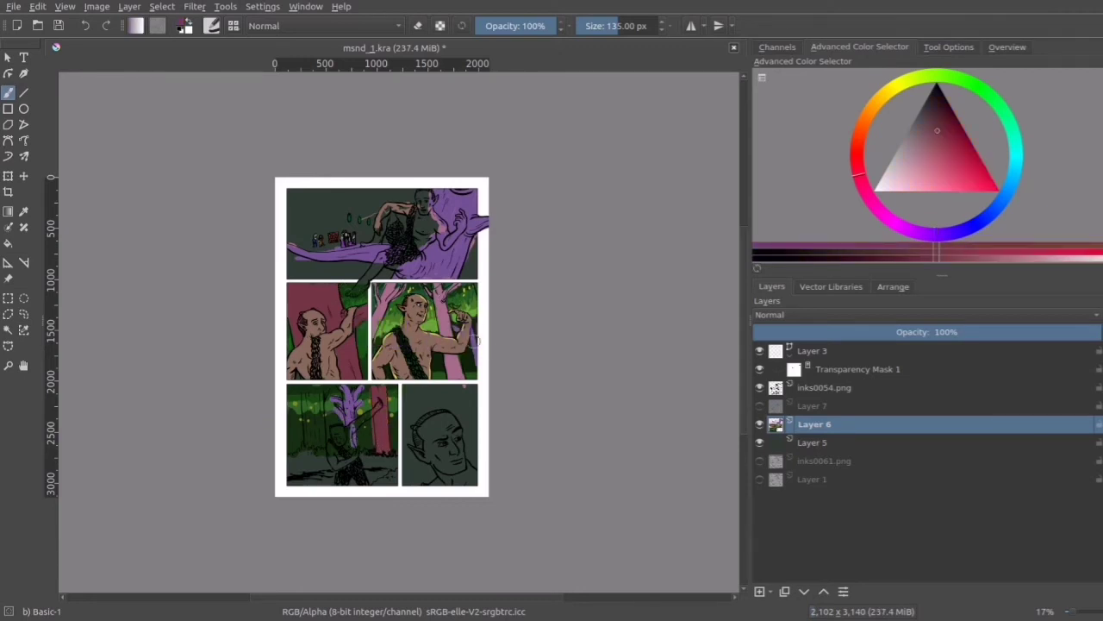
pyautogui.click(936, 139)
pyautogui.moveTo(308, 403)
pyautogui.mouseDown()
pyautogui.moveTo(306, 388)
pyautogui.moveTo(308, 439)
pyautogui.moveTo(319, 388)
pyautogui.moveTo(317, 450)
pyautogui.moveTo(321, 418)
pyautogui.mouseUp()
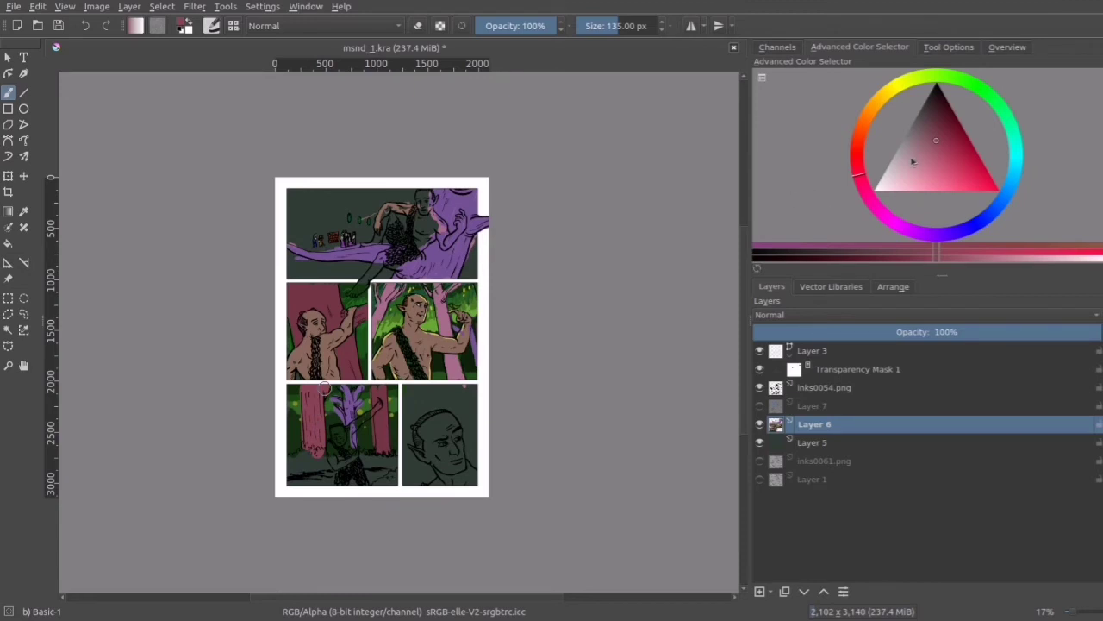
# Step: Paint the ground along the base of the lower-left panel in orange-brown
pyautogui.click(861, 128)
pyautogui.click(944, 133)
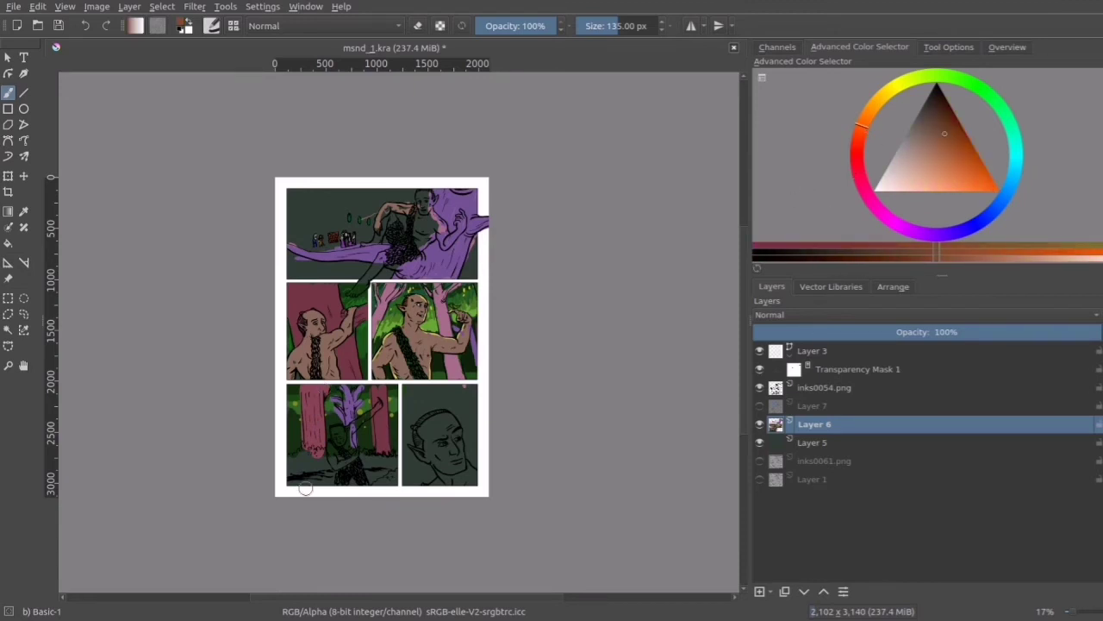
pyautogui.moveTo(302, 488)
pyautogui.mouseDown()
pyautogui.moveTo(385, 472)
pyautogui.moveTo(365, 483)
pyautogui.mouseUp()
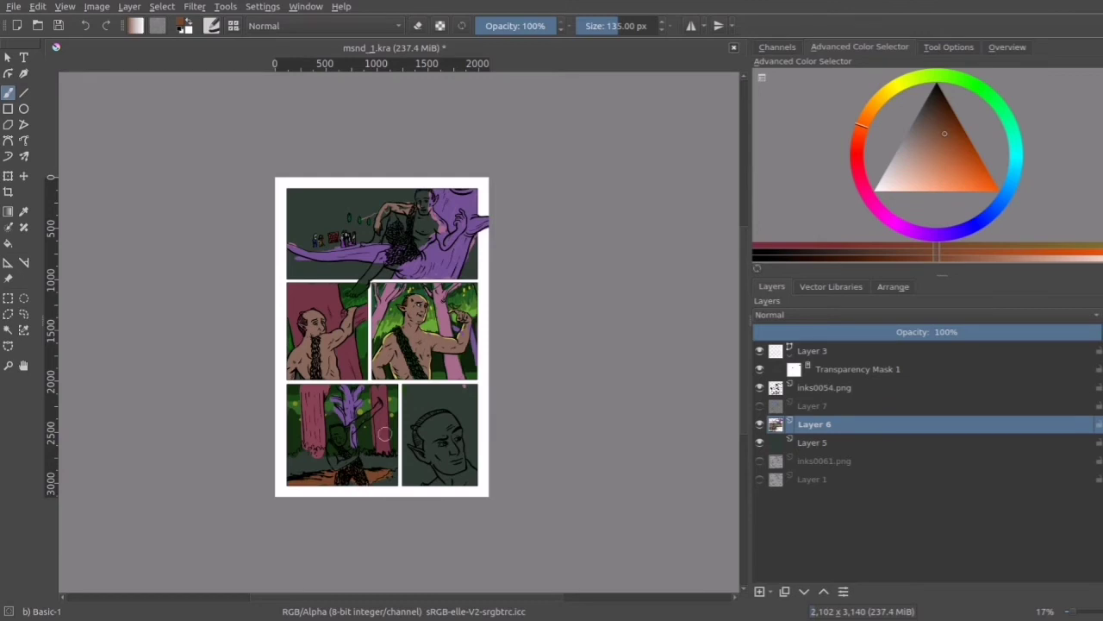
# Step: Paint the grass and bushes around the brown ground in the lower-left panel in dark green
pyautogui.click(965, 80)
pyautogui.click(943, 111)
pyautogui.moveTo(943, 111); pyautogui.dragTo(941, 115)
pyautogui.moveTo(291, 455)
pyautogui.mouseDown()
pyautogui.moveTo(329, 444)
pyautogui.moveTo(331, 455)
pyautogui.moveTo(286, 472)
pyautogui.moveTo(308, 457)
pyautogui.moveTo(399, 468)
pyautogui.mouseUp()
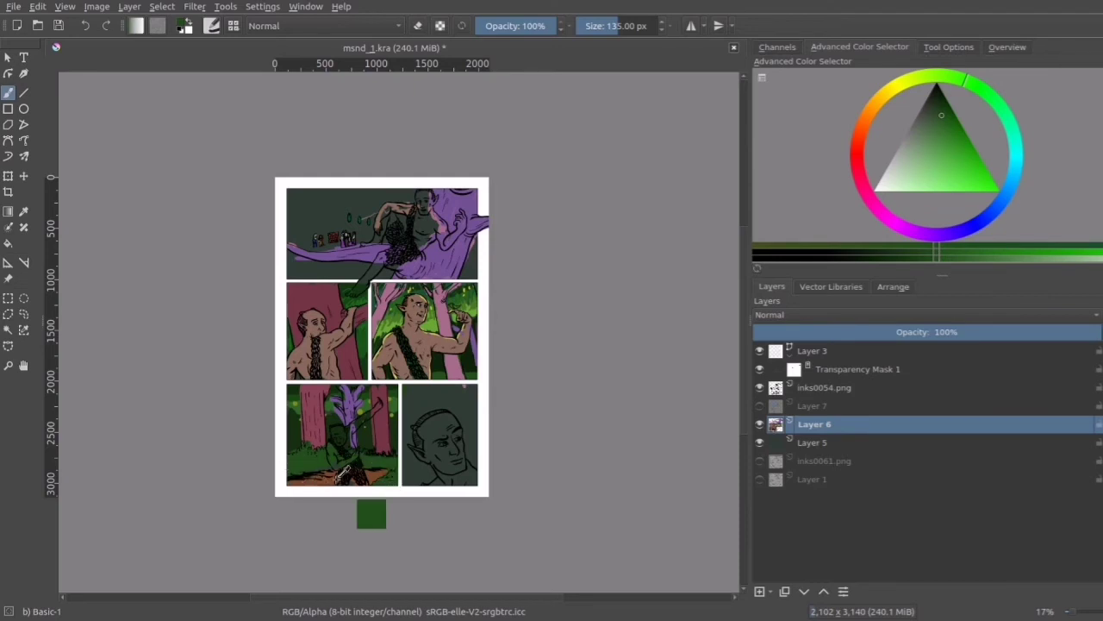
# Step: Sample the ground's brown, darken it, and paint shadows over the lower-left panel's ground
pyautogui.keyDown('ctrl'); pyautogui.click(325, 479); pyautogui.keyUp('ctrl')
pyautogui.click(942, 116)
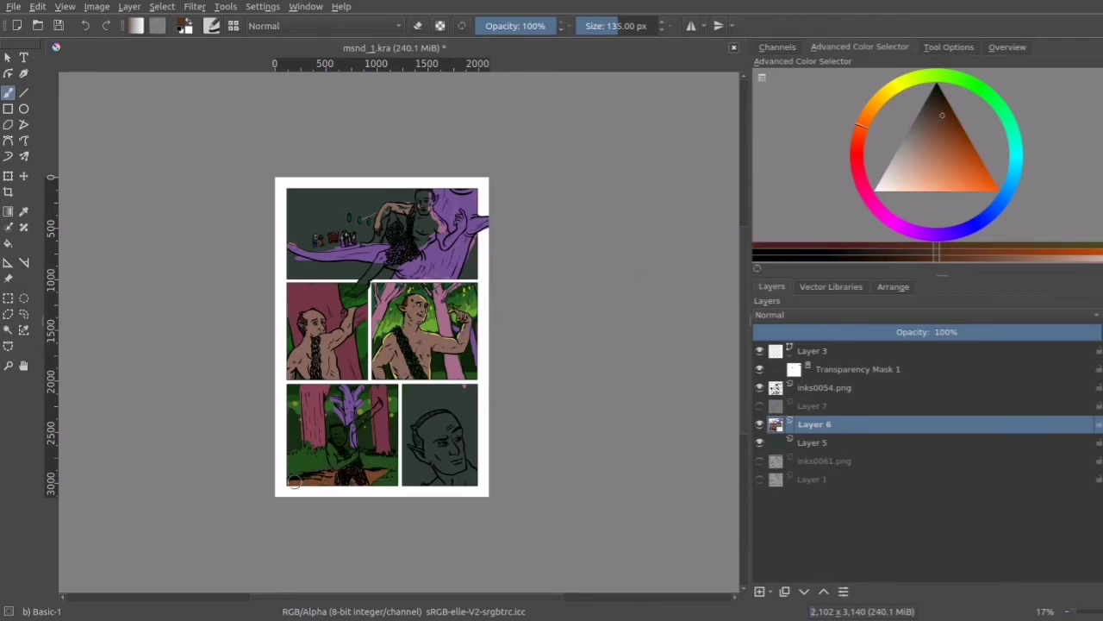
pyautogui.moveTo(291, 482); pyautogui.dragTo(377, 475)
# Step: Paint the lower-left figure's skin with the tone sampled from the middle-right figure, and color his hair dark brown
pyautogui.keyDown('ctrl'); pyautogui.click(420, 331); pyautogui.keyUp('ctrl')
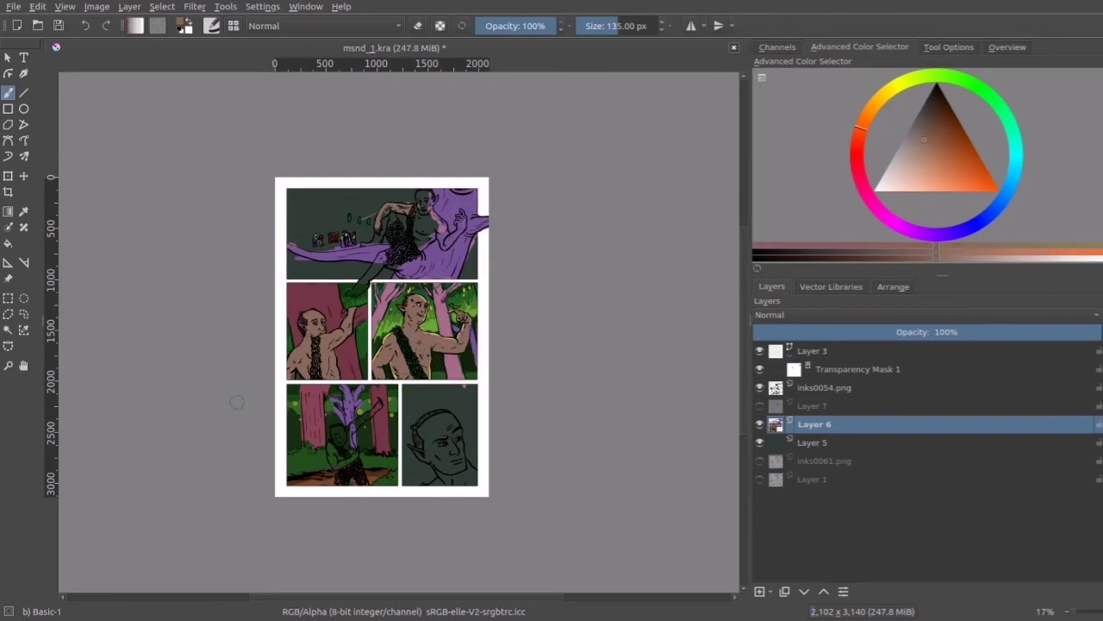
pyautogui.click(7, 365)
pyautogui.moveTo(286, 380); pyautogui.dragTo(410, 514)
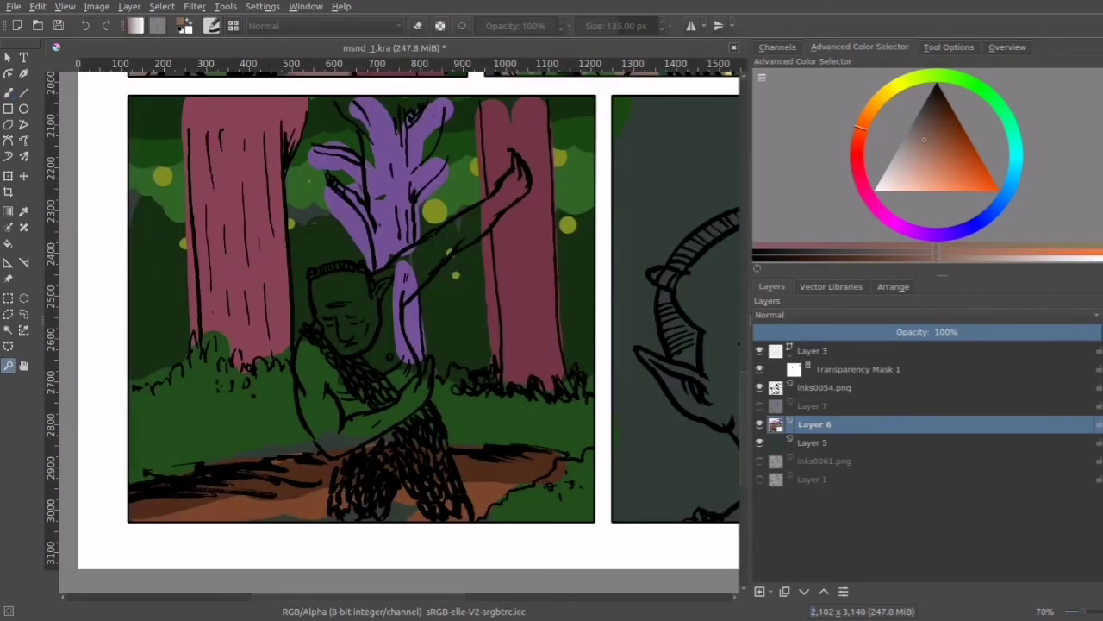
pyautogui.press('b')
pyautogui.moveTo(328, 284)
pyautogui.mouseDown()
pyautogui.moveTo(338, 338)
pyautogui.moveTo(319, 349)
pyautogui.moveTo(317, 375)
pyautogui.moveTo(322, 412)
pyautogui.moveTo(341, 427)
pyautogui.moveTo(405, 398)
pyautogui.moveTo(387, 344)
pyautogui.moveTo(386, 280)
pyautogui.moveTo(396, 289)
pyautogui.moveTo(519, 172)
pyautogui.moveTo(417, 250)
pyautogui.moveTo(397, 320)
pyautogui.moveTo(395, 423)
pyautogui.moveTo(340, 505)
pyautogui.moveTo(366, 515)
pyautogui.moveTo(405, 431)
pyautogui.moveTo(420, 477)
pyautogui.mouseUp()
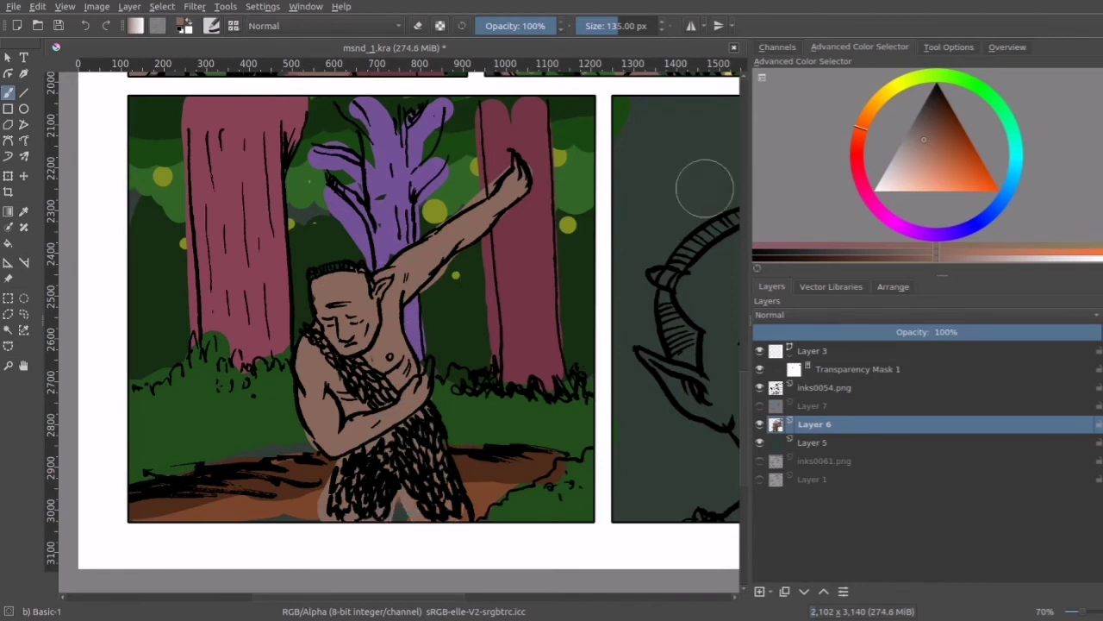
pyautogui.click(941, 113)
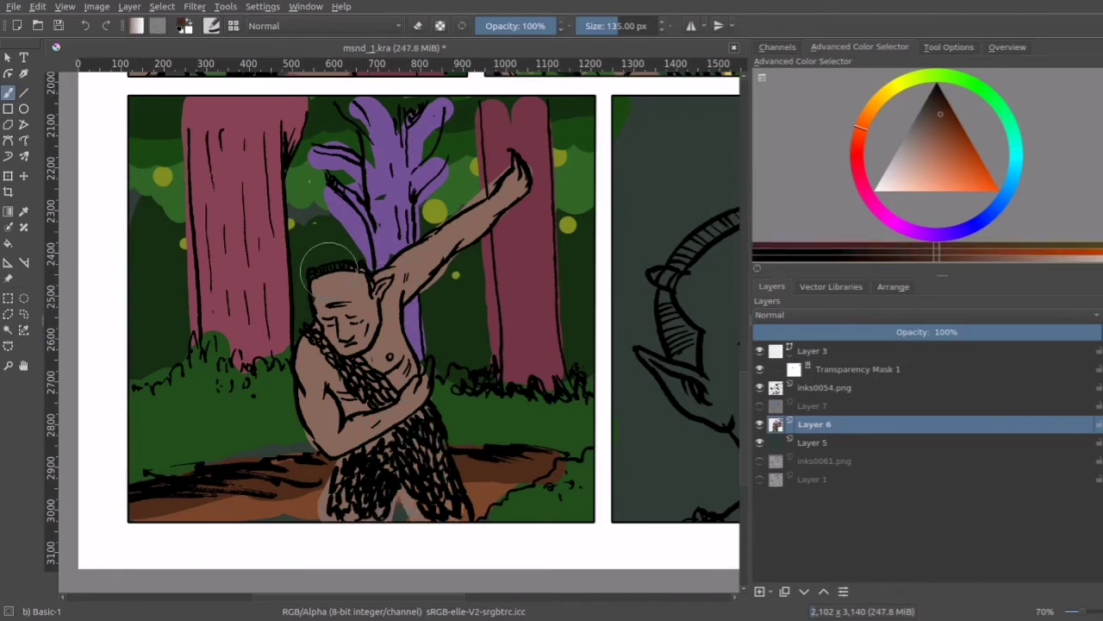
pyautogui.moveTo(321, 274)
pyautogui.mouseDown()
pyautogui.moveTo(354, 267)
pyautogui.moveTo(338, 283)
pyautogui.moveTo(358, 286)
pyautogui.mouseUp()
# Step: Paint golden-ochre highlights with a 47 px brush along the lower-left figure's raised arm, face and shoulder
pyautogui.keyDown('ctrl'); pyautogui.click(357, 297); pyautogui.keyUp('ctrl')
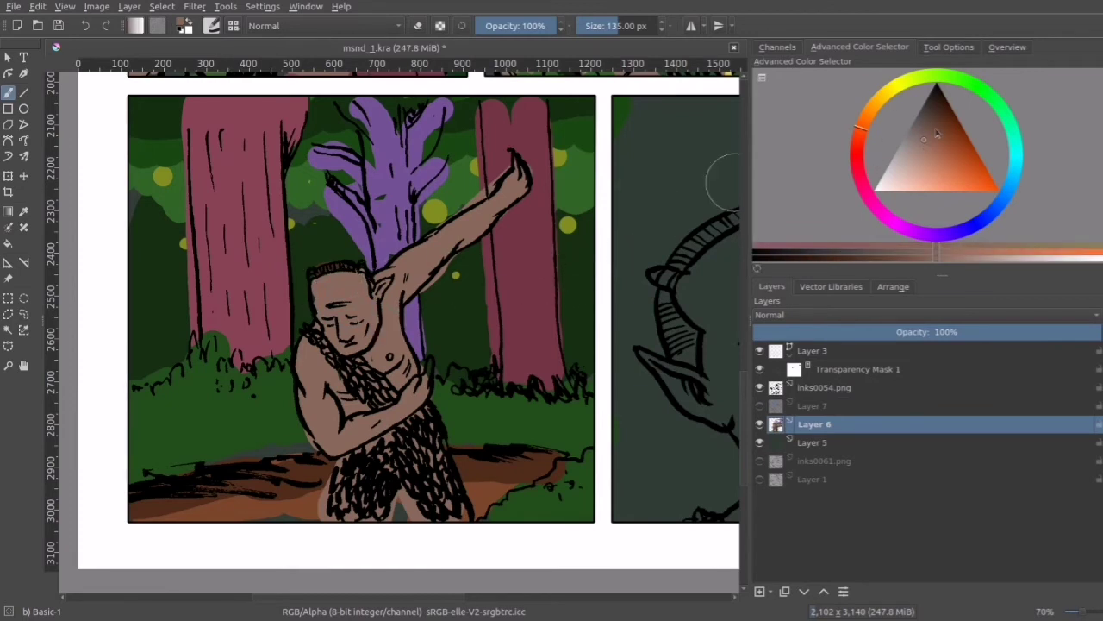
pyautogui.click(875, 106)
pyautogui.click(941, 138)
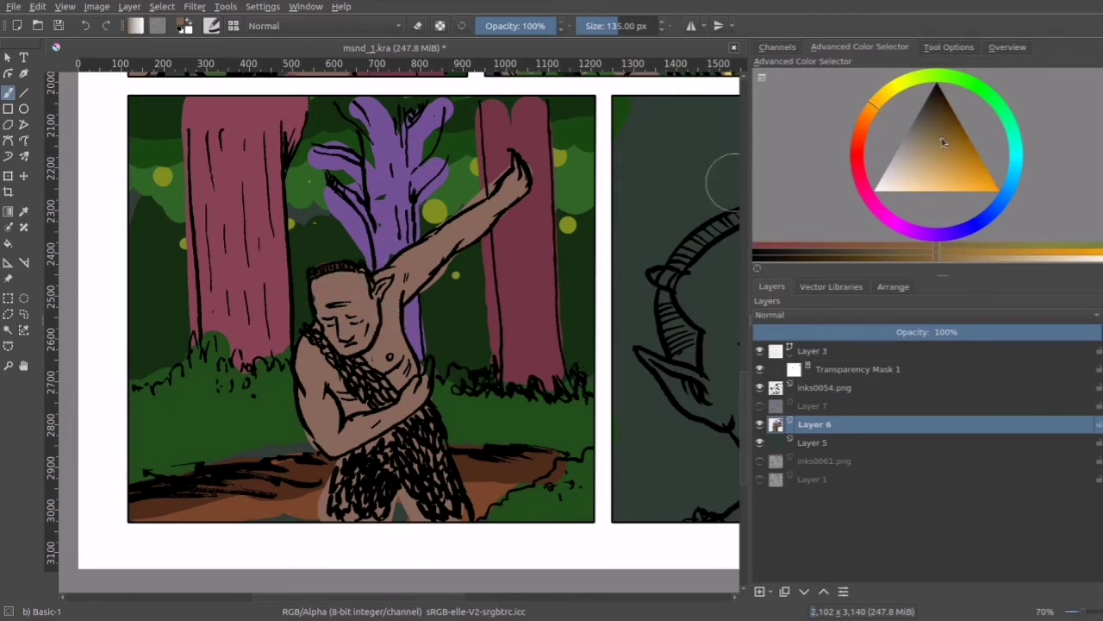
pyautogui.press('[')
pyautogui.press('[')
pyautogui.press('[')
pyautogui.press('[')
pyautogui.press('[')
pyautogui.press('[')
pyautogui.press('[')
pyautogui.press('[')
pyautogui.press('[')
pyautogui.press('[')
pyautogui.press('[')
pyautogui.press('[')
pyautogui.press('[')
pyautogui.press('[')
pyautogui.press('[')
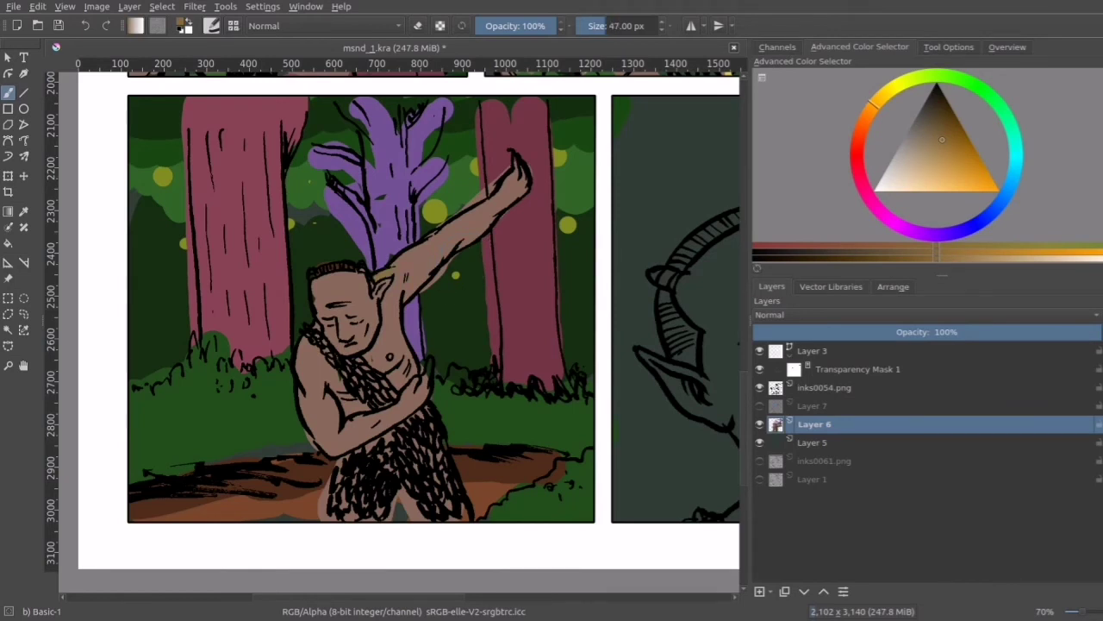
pyautogui.click(954, 147)
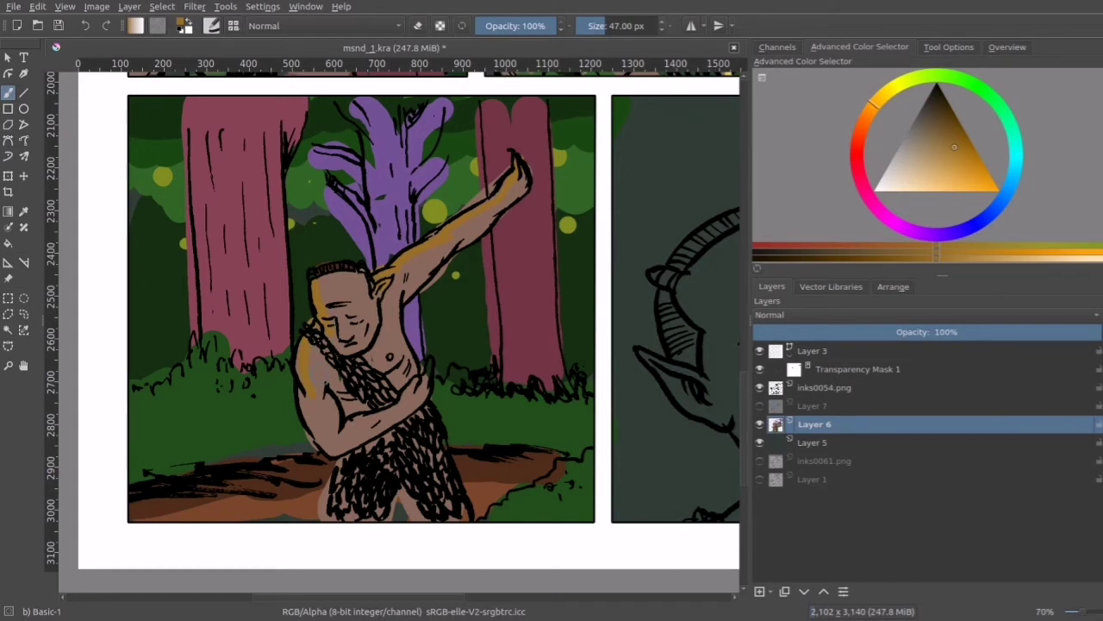
# Step: Paint the lower-left figure's leafy sash and garment in dark green beneath the ink lines
pyautogui.moveTo(373, 359); pyautogui.dragTo(297, 330)
pyautogui.click(975, 88)
pyautogui.click(938, 120)
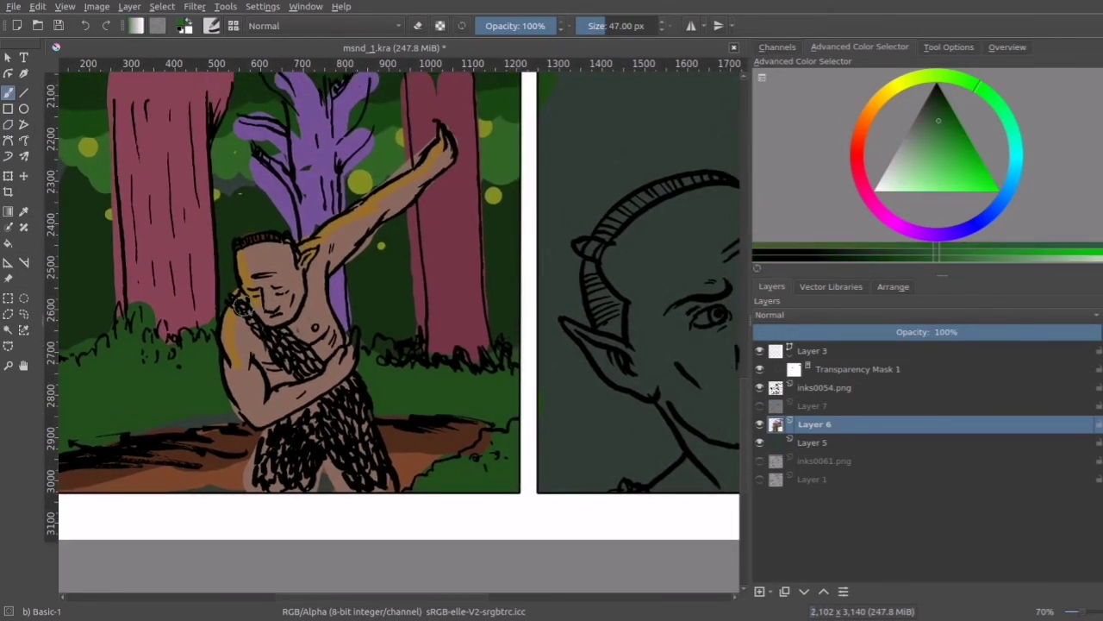
pyautogui.moveTo(283, 331)
pyautogui.mouseDown()
pyautogui.moveTo(299, 352)
pyautogui.moveTo(287, 354)
pyautogui.moveTo(330, 422)
pyautogui.moveTo(277, 433)
pyautogui.moveTo(265, 460)
pyautogui.moveTo(325, 435)
pyautogui.moveTo(373, 466)
pyautogui.moveTo(356, 487)
pyautogui.moveTo(308, 442)
pyautogui.moveTo(279, 493)
pyautogui.moveTo(294, 479)
pyautogui.moveTo(319, 470)
pyautogui.mouseUp()
pyautogui.click(940, 116)
pyautogui.moveTo(290, 430); pyautogui.dragTo(288, 425)
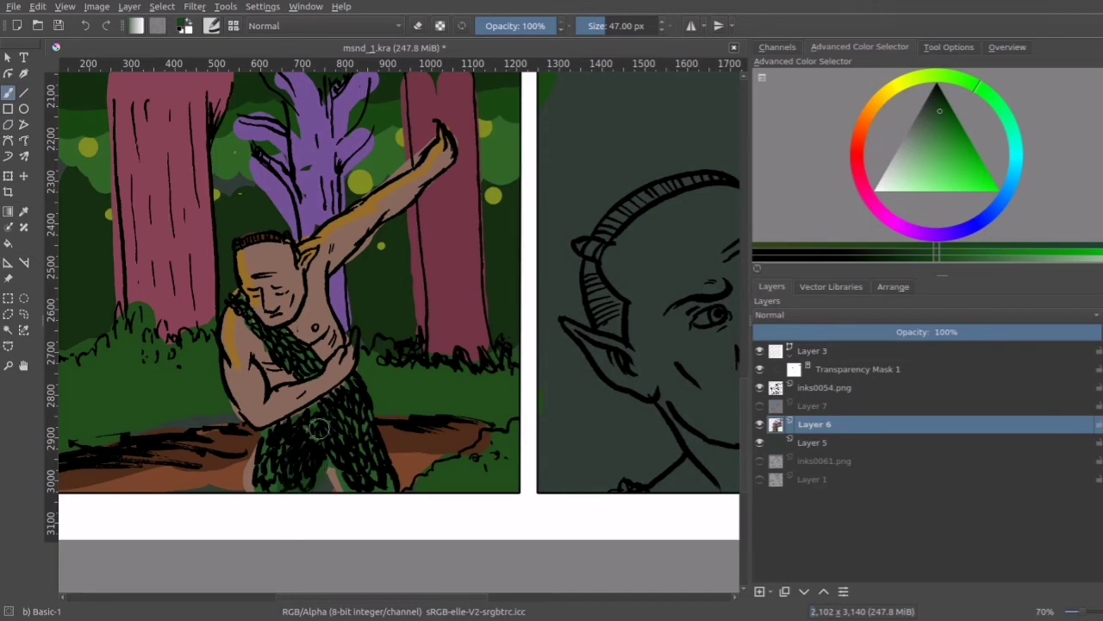
# Step: Sample the skin tone in the top panel and paint the figure's bent arm and the leg resting on the branch
pyautogui.press('-')
pyautogui.press('-')
pyautogui.press('-')
pyautogui.press('-')
pyautogui.press('-')
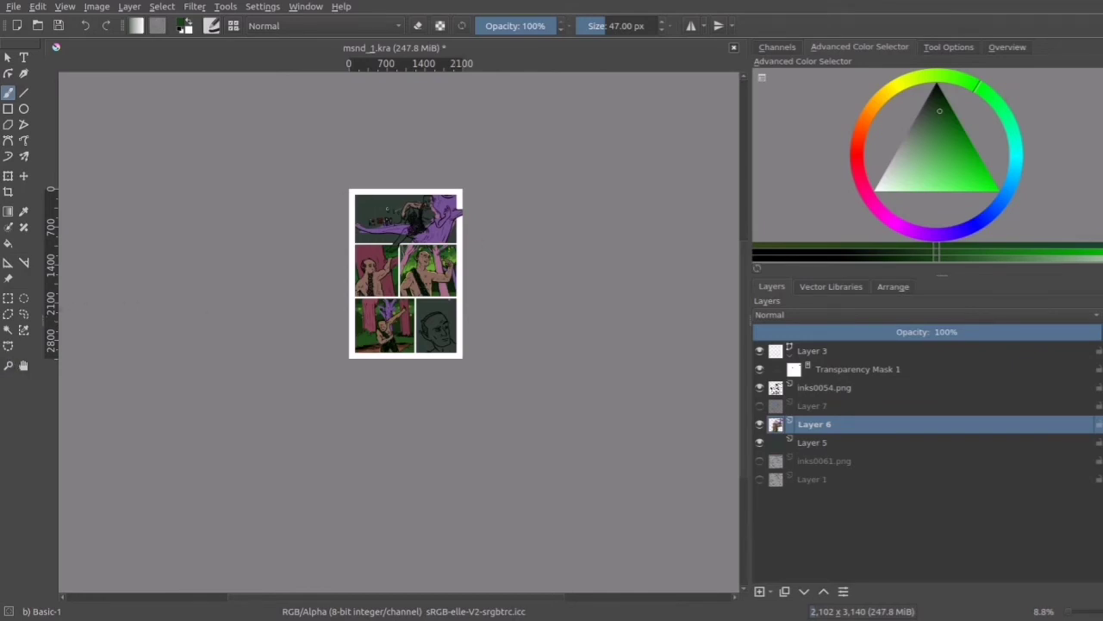
pyautogui.click(7, 365)
pyautogui.moveTo(343, 174); pyautogui.dragTo(499, 274)
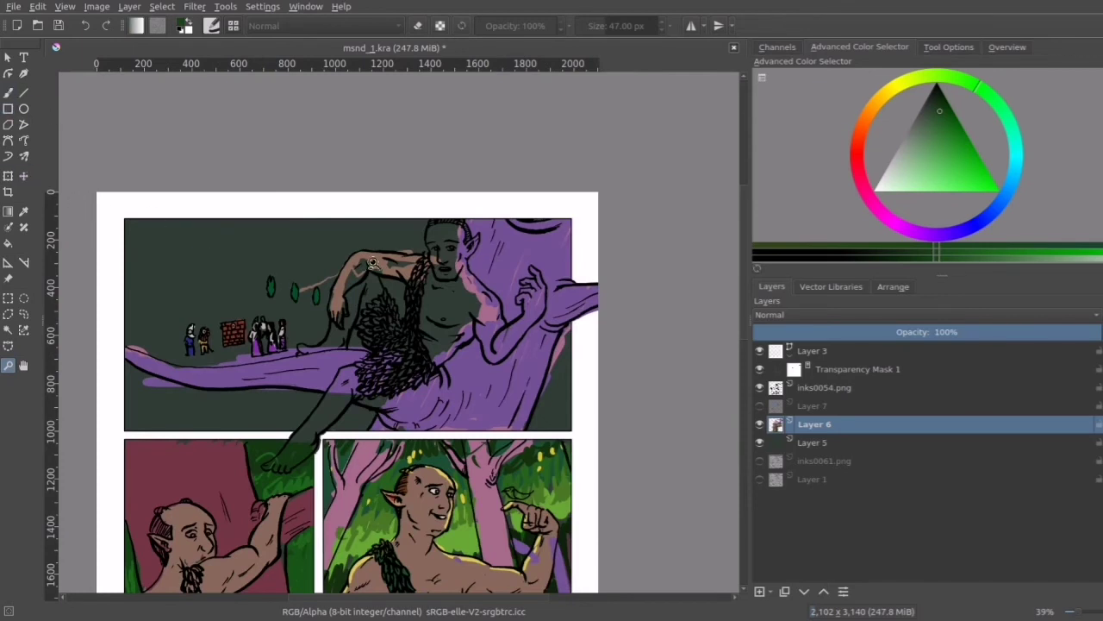
pyautogui.press('b')
pyautogui.keyDown('ctrl'); pyautogui.click(349, 286); pyautogui.keyUp('ctrl')
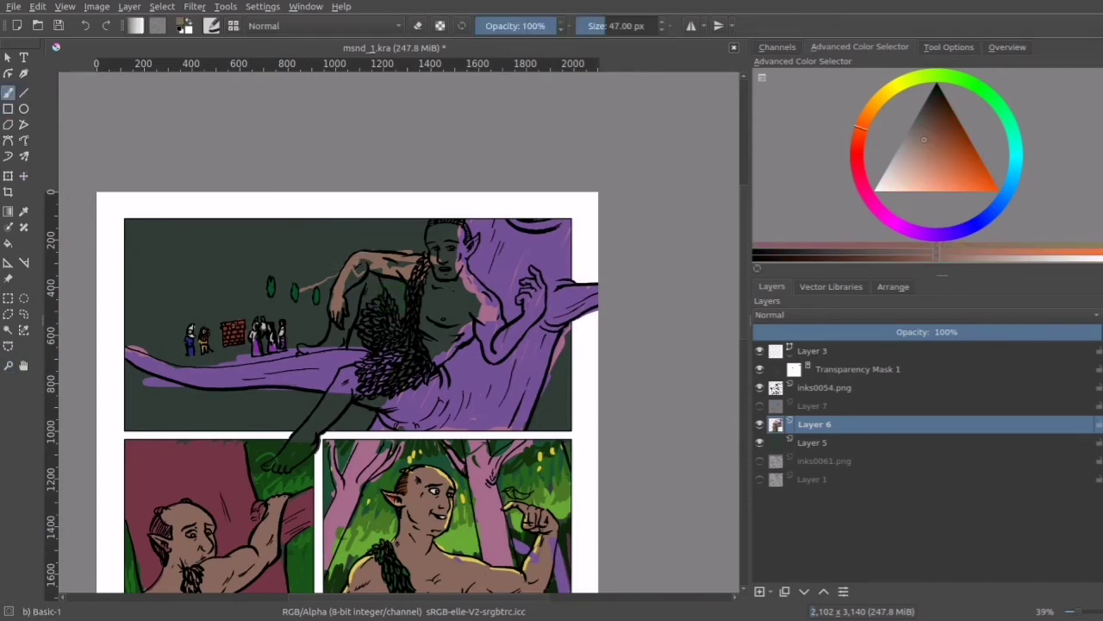
pyautogui.moveTo(354, 291); pyautogui.dragTo(331, 345)
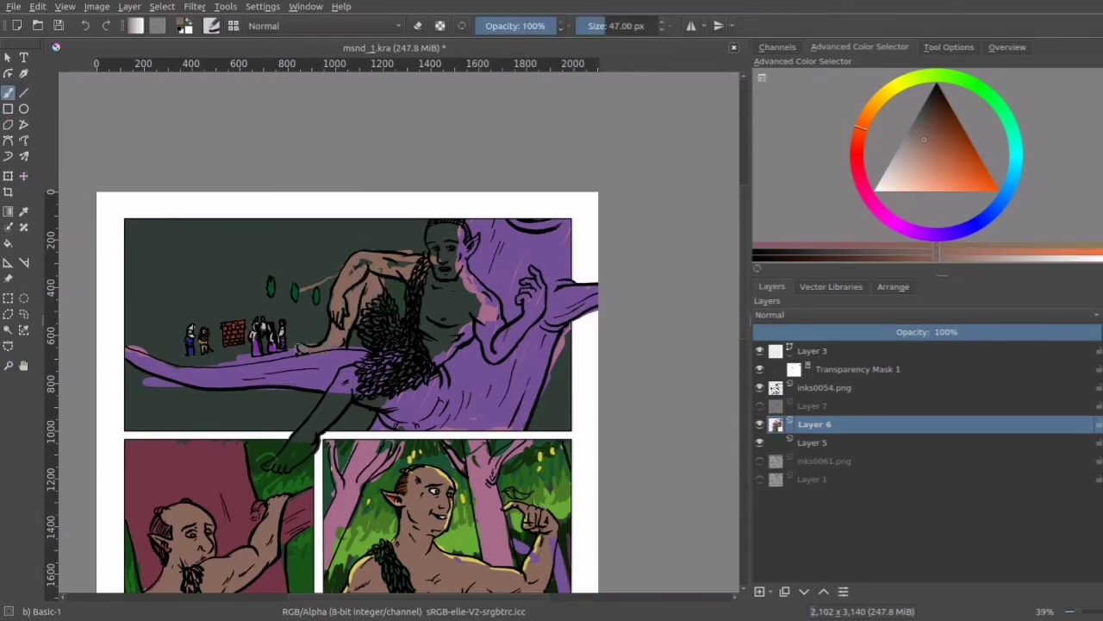
pyautogui.moveTo(299, 352); pyautogui.dragTo(314, 351)
# Step: Paint the top-panel figure's face, torso, raised arm and hanging leg in the same skin tone
pyautogui.moveTo(352, 272)
pyautogui.mouseDown()
pyautogui.moveTo(371, 261)
pyautogui.moveTo(416, 266)
pyautogui.mouseUp()
pyautogui.moveTo(430, 263)
pyautogui.mouseDown()
pyautogui.moveTo(442, 268)
pyautogui.moveTo(434, 231)
pyautogui.moveTo(459, 257)
pyautogui.moveTo(422, 298)
pyautogui.moveTo(466, 353)
pyautogui.mouseUp()
pyautogui.moveTo(453, 269)
pyautogui.mouseDown()
pyautogui.moveTo(495, 336)
pyautogui.moveTo(494, 360)
pyautogui.moveTo(532, 306)
pyautogui.mouseUp()
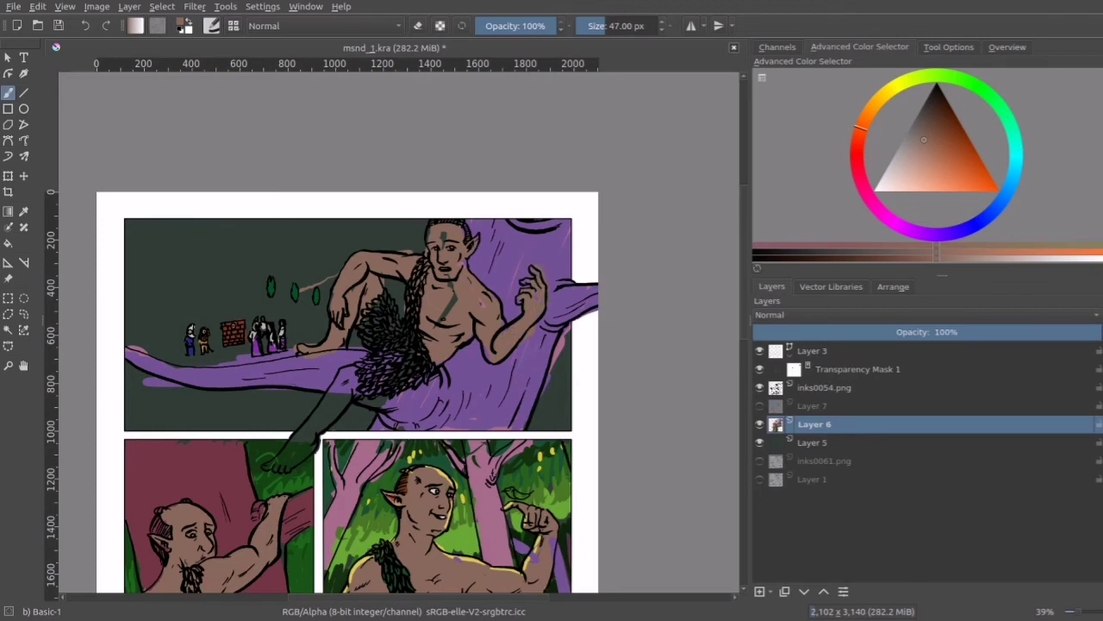
pyautogui.moveTo(272, 463)
pyautogui.mouseDown()
pyautogui.moveTo(291, 462)
pyautogui.moveTo(355, 392)
pyautogui.moveTo(353, 376)
pyautogui.moveTo(281, 456)
pyautogui.moveTo(355, 370)
pyautogui.mouseUp()
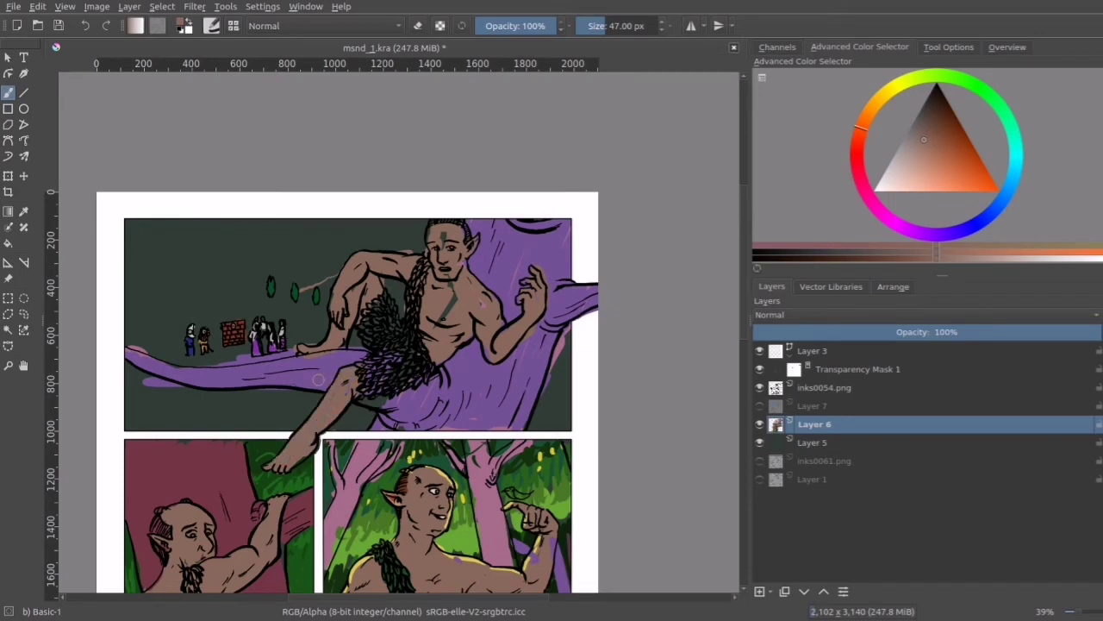
# Step: Paint dark green foliage along the top panel's upper edge and a patch beside the end of the branch
pyautogui.press('-')
pyautogui.press('-')
pyautogui.press('-')
pyautogui.press('-')
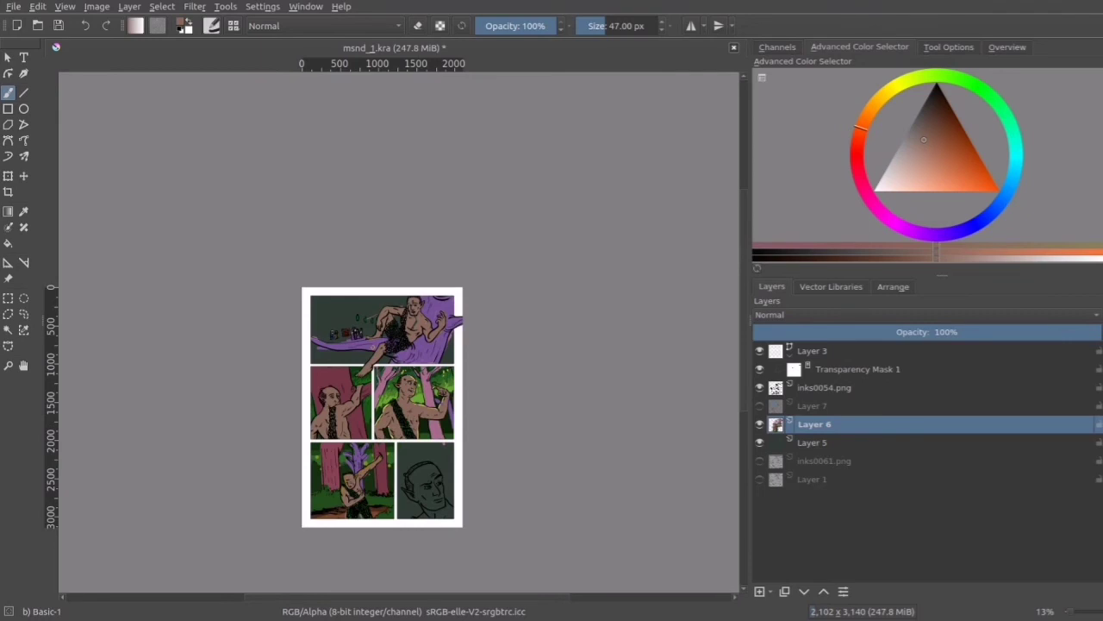
pyautogui.moveTo(984, 94); pyautogui.dragTo(963, 82)
pyautogui.click(939, 103)
pyautogui.press('+')
pyautogui.press('+')
pyautogui.press('+')
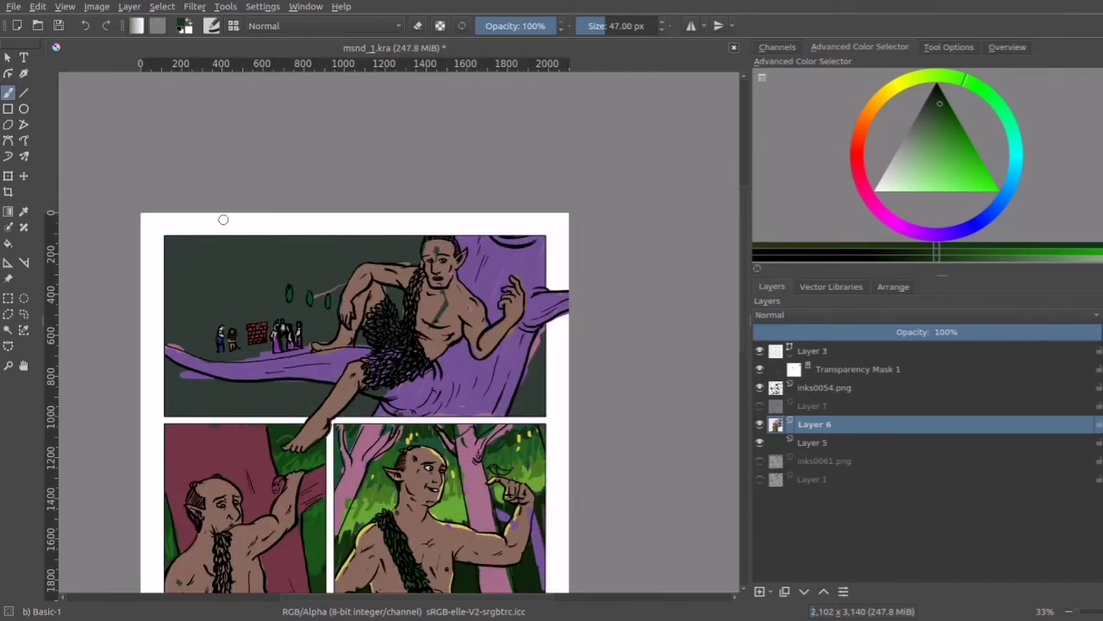
pyautogui.moveTo(192, 238)
pyautogui.mouseDown()
pyautogui.moveTo(227, 243)
pyautogui.moveTo(353, 269)
pyautogui.mouseUp()
pyautogui.moveTo(414, 246)
pyautogui.mouseDown()
pyautogui.moveTo(390, 262)
pyautogui.moveTo(360, 262)
pyautogui.moveTo(403, 255)
pyautogui.moveTo(333, 251)
pyautogui.moveTo(369, 242)
pyautogui.moveTo(176, 240)
pyautogui.mouseUp()
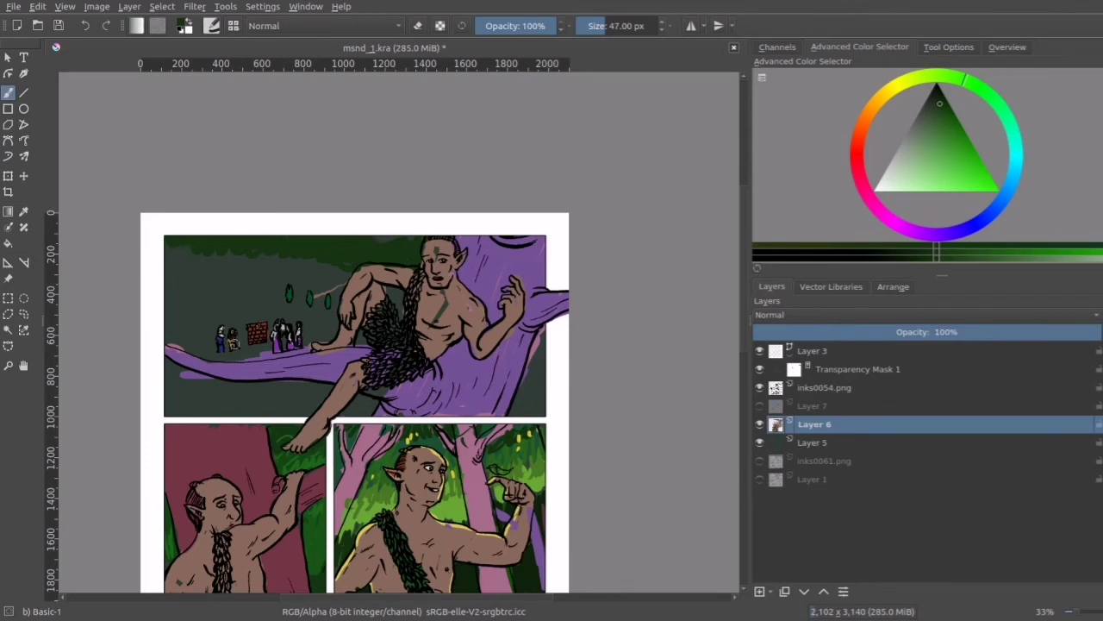
pyautogui.moveTo(179, 352)
pyautogui.mouseDown()
pyautogui.moveTo(194, 388)
pyautogui.moveTo(175, 350)
pyautogui.mouseUp()
# Step: Paint a band of medium green leaves over the dark foliage in the top panel
pyautogui.moveTo(948, 114); pyautogui.dragTo(943, 125)
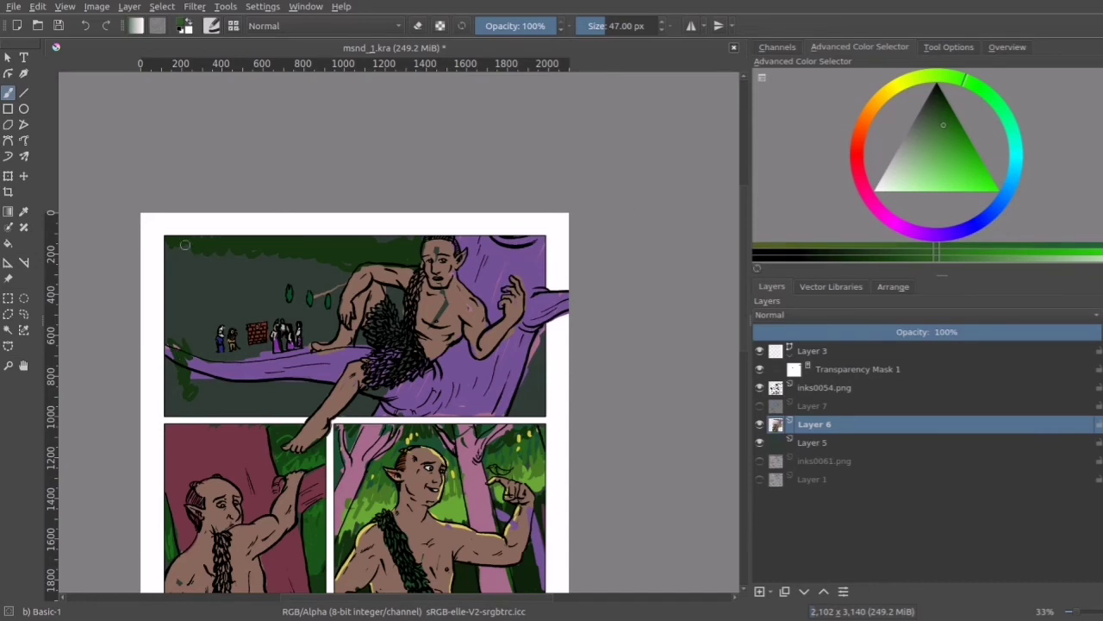
pyautogui.moveTo(179, 250)
pyautogui.mouseDown()
pyautogui.moveTo(307, 254)
pyautogui.moveTo(400, 290)
pyautogui.moveTo(417, 260)
pyautogui.mouseUp()
pyautogui.moveTo(352, 254); pyautogui.dragTo(172, 239)
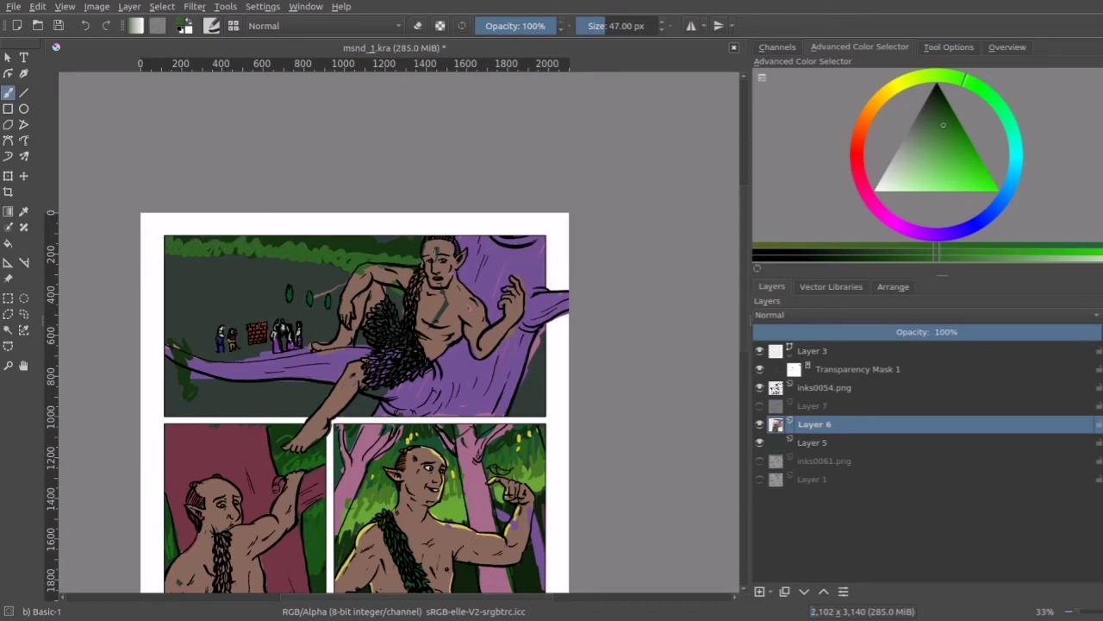
pyautogui.moveTo(414, 252)
pyautogui.mouseDown()
pyautogui.moveTo(177, 239)
pyautogui.moveTo(191, 252)
pyautogui.moveTo(357, 258)
pyautogui.mouseUp()
# Step: Add bright green and yellow-green leaf strokes along the lower edge of the top panel's foliage
pyautogui.click(948, 144)
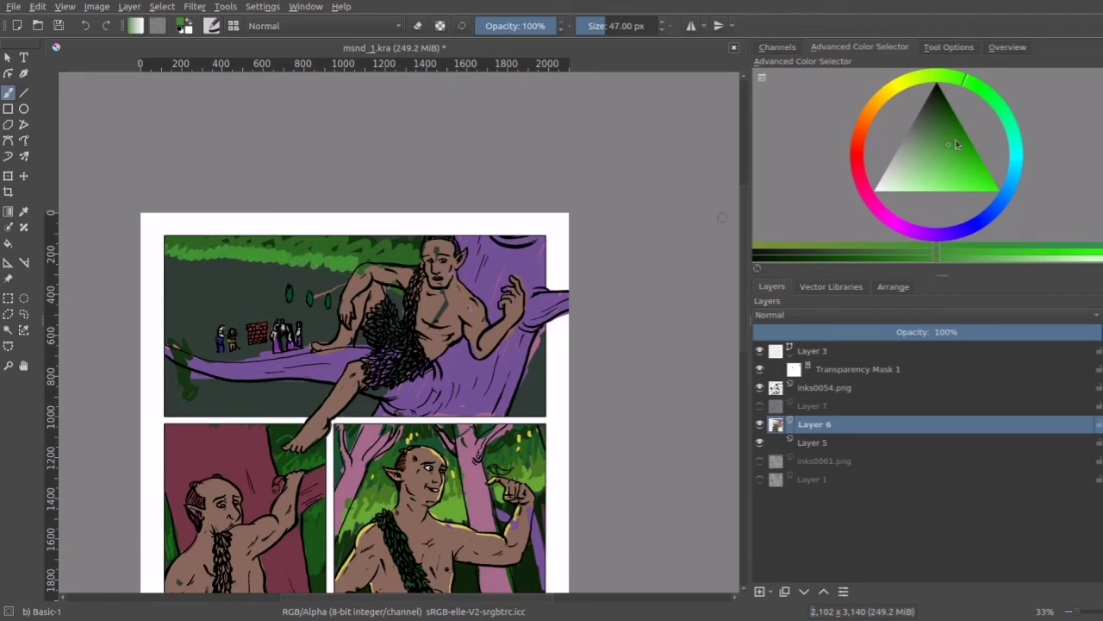
pyautogui.moveTo(943, 79)
pyautogui.mouseDown()
pyautogui.moveTo(911, 78)
pyautogui.moveTo(928, 77)
pyautogui.mouseUp()
pyautogui.click(949, 139)
pyautogui.click(951, 153)
pyautogui.moveTo(175, 256)
pyautogui.mouseDown()
pyautogui.moveTo(405, 247)
pyautogui.moveTo(390, 292)
pyautogui.mouseUp()
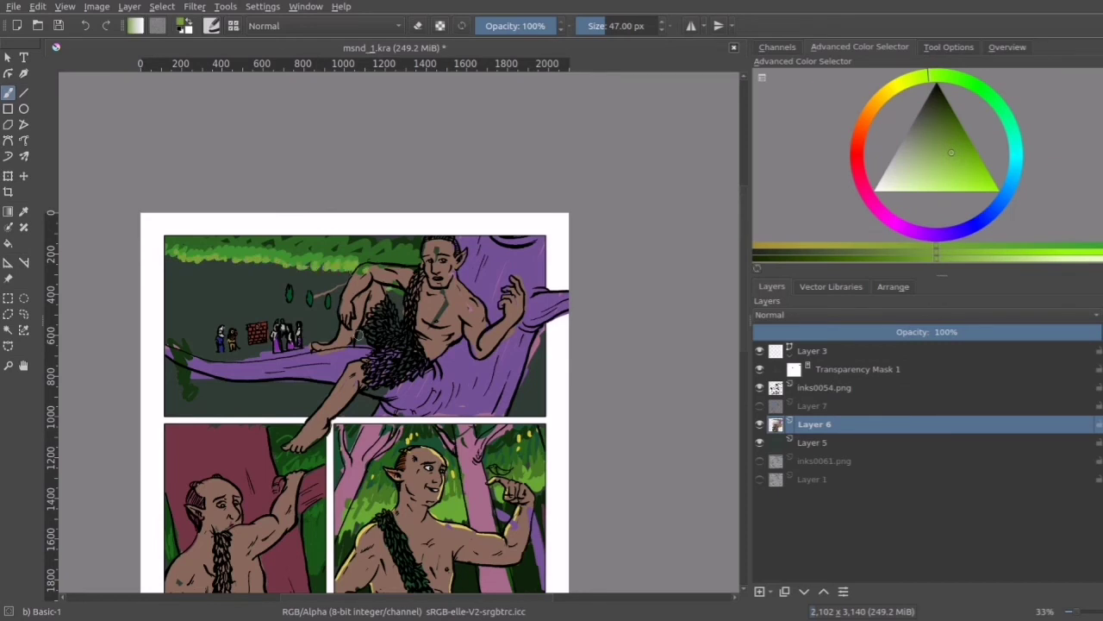
# Step: Sample the skin tone from the lower-left figure and fill the lower-right portrait's face, ear, neck and shoulders
pyautogui.press('-')
pyautogui.press('-')
pyautogui.press('-')
pyautogui.press('-')
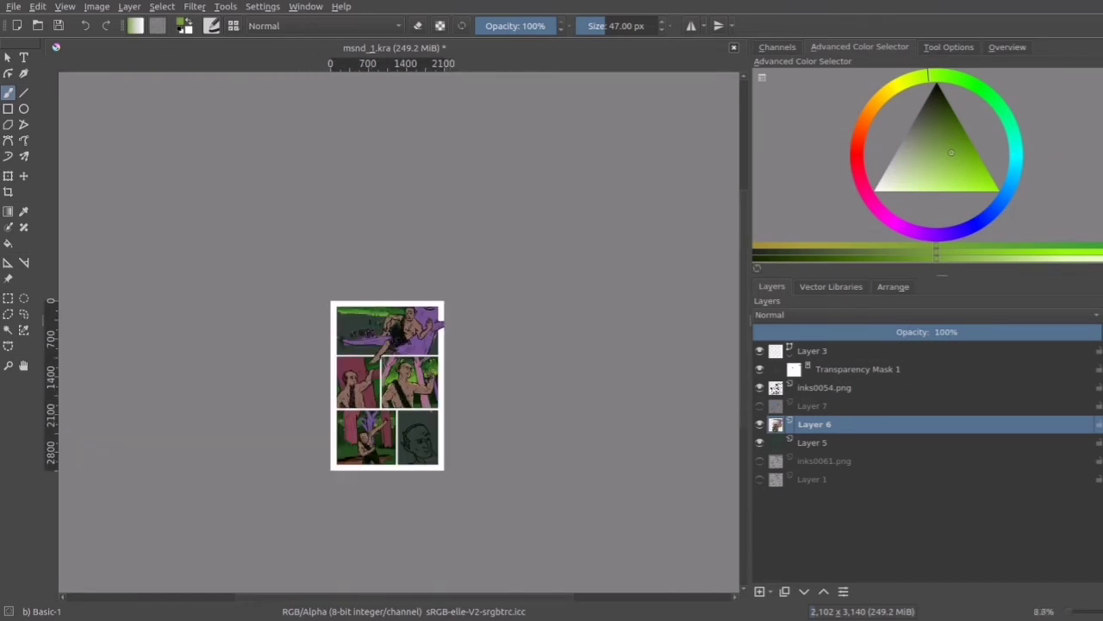
pyautogui.click(12, 368)
pyautogui.moveTo(311, 388); pyautogui.dragTo(497, 518)
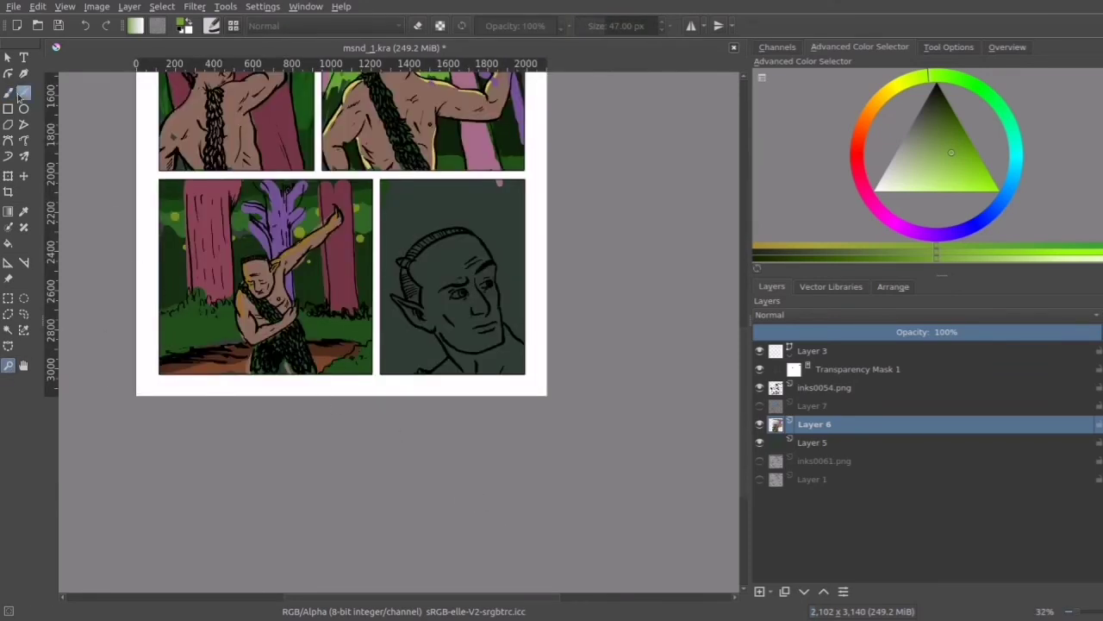
pyautogui.click(11, 93)
pyautogui.keyDown('ctrl'); pyautogui.click(258, 284); pyautogui.keyUp('ctrl')
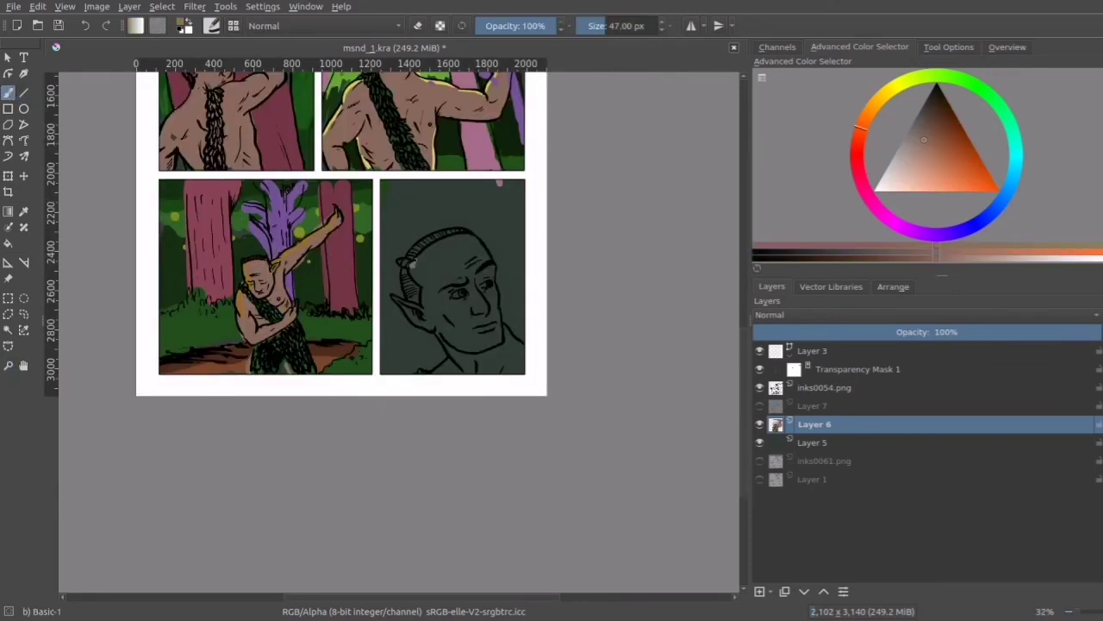
pyautogui.moveTo(414, 258)
pyautogui.mouseDown()
pyautogui.moveTo(474, 345)
pyautogui.moveTo(472, 334)
pyautogui.moveTo(438, 379)
pyautogui.moveTo(516, 368)
pyautogui.moveTo(498, 330)
pyautogui.moveTo(488, 344)
pyautogui.moveTo(493, 292)
pyautogui.mouseUp()
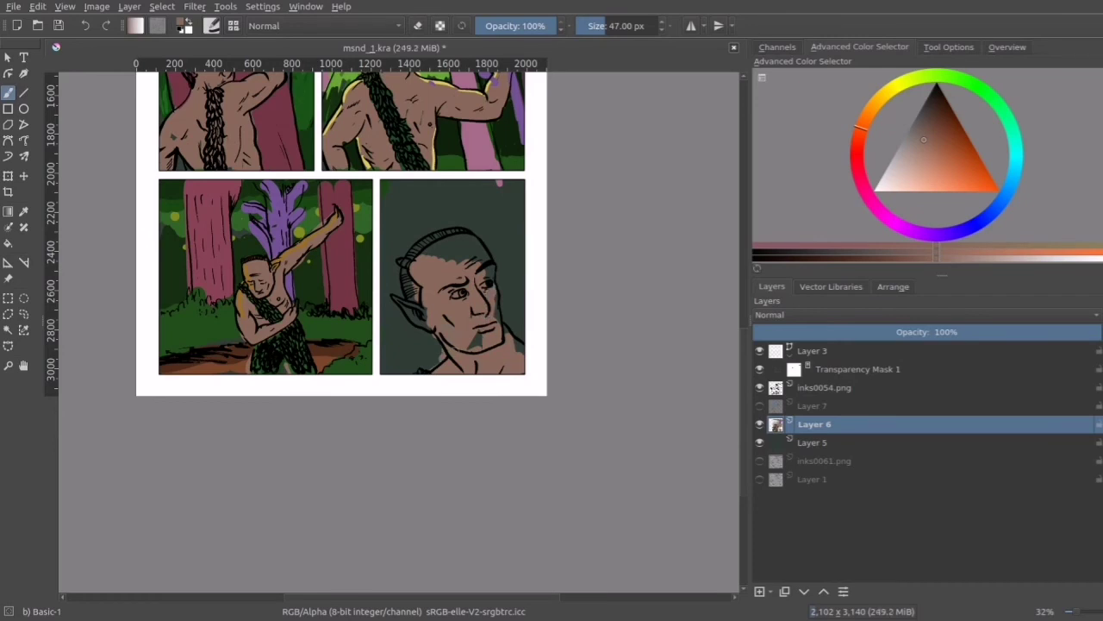
pyautogui.moveTo(482, 336); pyautogui.dragTo(472, 345)
pyautogui.moveTo(457, 260)
pyautogui.mouseDown()
pyautogui.moveTo(463, 253)
pyautogui.moveTo(417, 257)
pyautogui.moveTo(464, 243)
pyautogui.moveTo(490, 274)
pyautogui.moveTo(496, 317)
pyautogui.moveTo(464, 263)
pyautogui.mouseUp()
pyautogui.moveTo(406, 308)
pyautogui.mouseDown()
pyautogui.moveTo(396, 298)
pyautogui.moveTo(404, 312)
pyautogui.mouseUp()
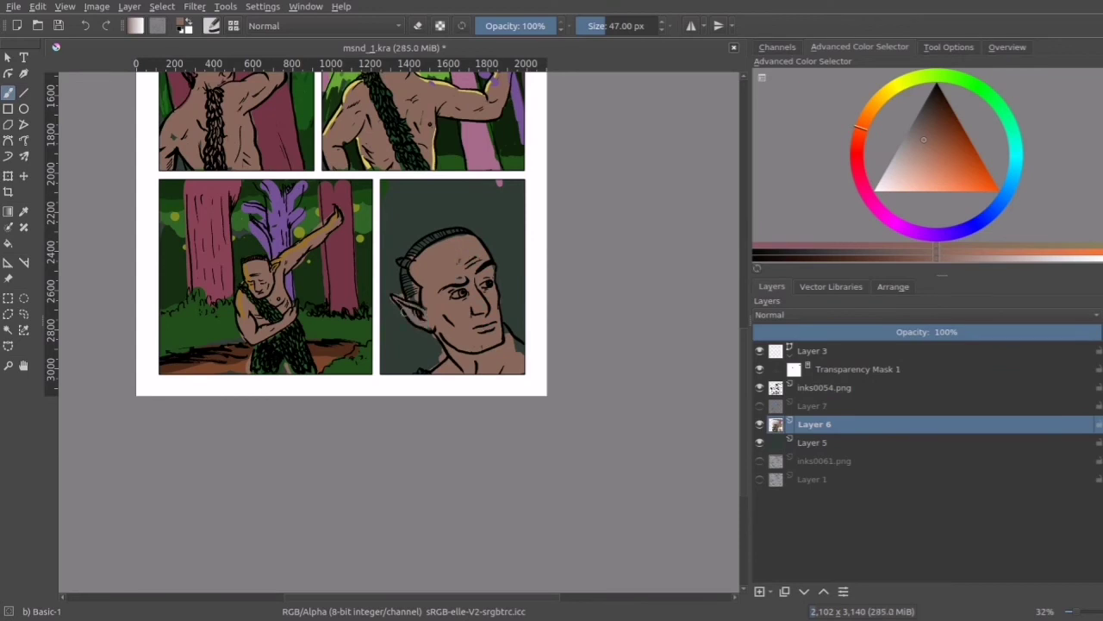
# Step: Paint olive-green foliage around the lower-right portrait's head, with lighter green strokes just above the hair
pyautogui.click(942, 76)
pyautogui.click(940, 106)
pyautogui.moveTo(400, 205)
pyautogui.mouseDown()
pyautogui.moveTo(426, 229)
pyautogui.moveTo(415, 221)
pyautogui.mouseUp()
pyautogui.click(937, 107)
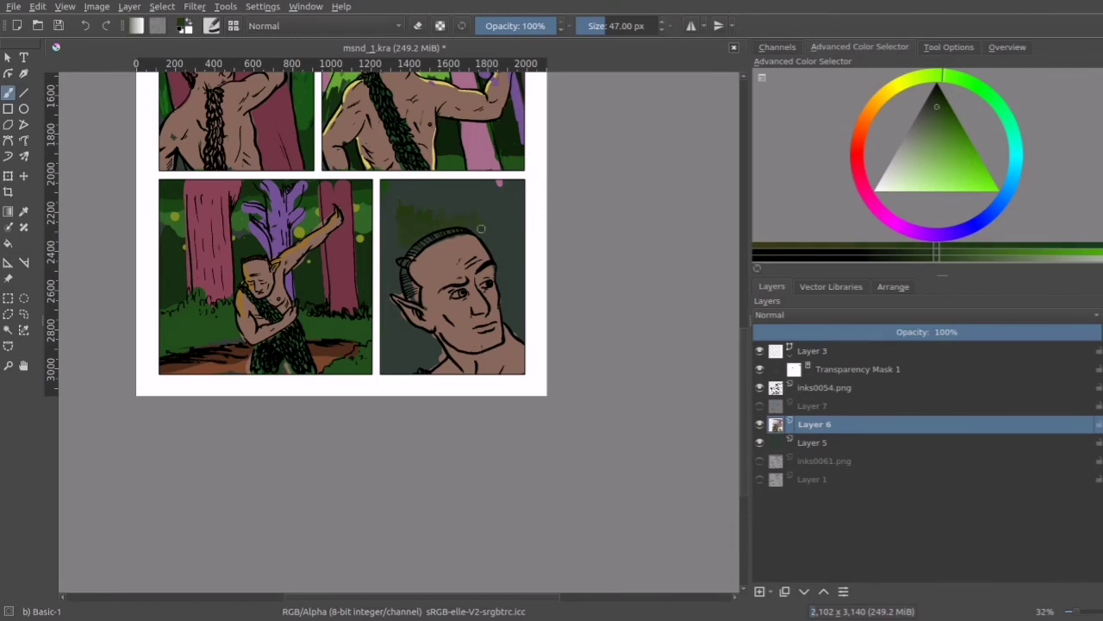
pyautogui.click(941, 100)
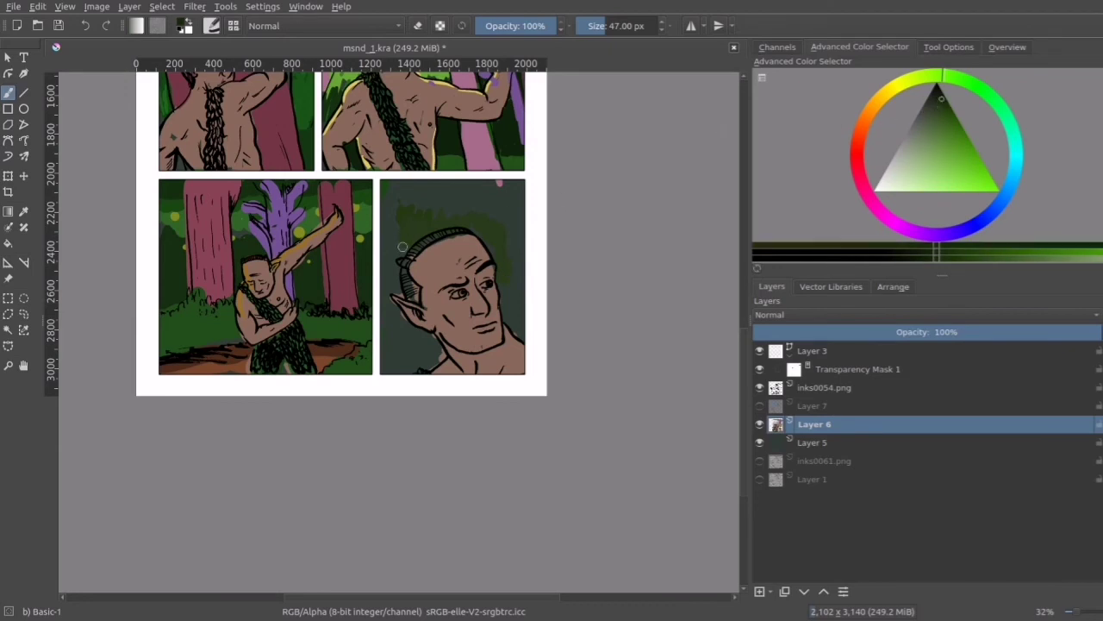
pyautogui.moveTo(403, 245)
pyautogui.mouseDown()
pyautogui.moveTo(424, 226)
pyautogui.moveTo(480, 236)
pyautogui.moveTo(515, 291)
pyautogui.mouseUp()
pyautogui.click(944, 129)
pyautogui.moveTo(423, 221)
pyautogui.mouseDown()
pyautogui.moveTo(439, 210)
pyautogui.moveTo(493, 226)
pyautogui.moveTo(520, 288)
pyautogui.moveTo(403, 238)
pyautogui.mouseUp()
# Step: Paint the upper edge and lower corner of the lower-right panel's background in very dark green
pyautogui.click(939, 118)
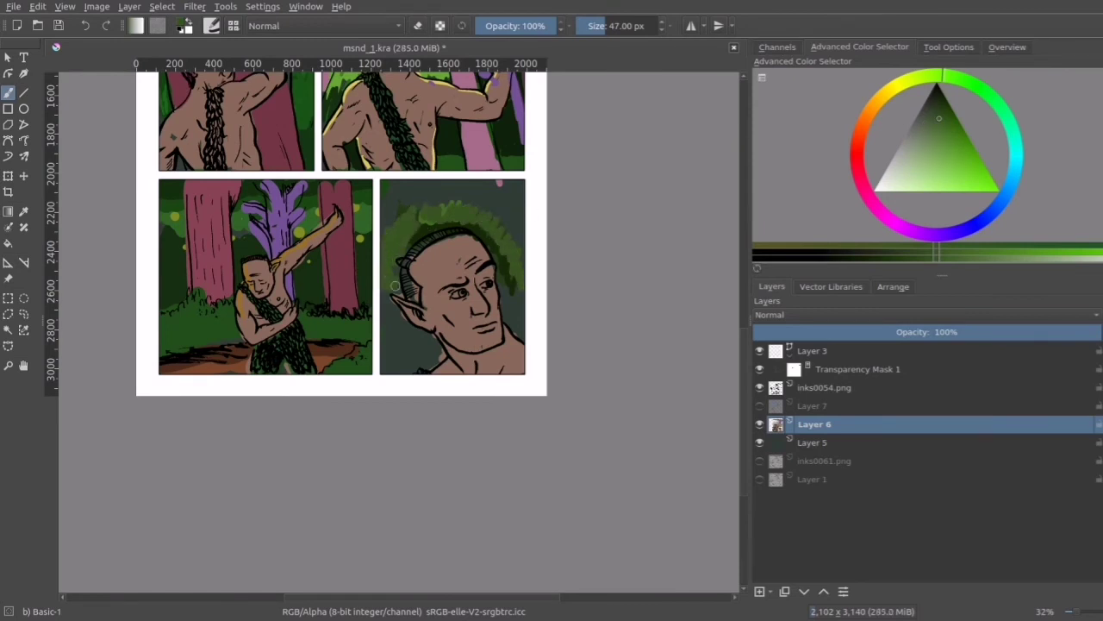
pyautogui.click(939, 100)
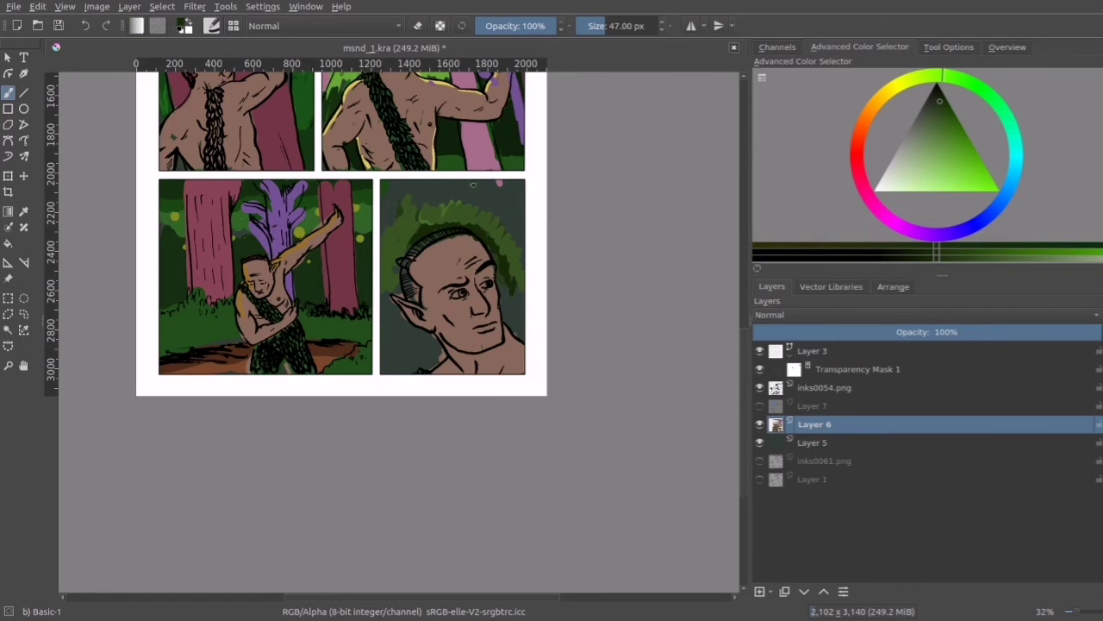
pyautogui.moveTo(473, 188)
pyautogui.mouseDown()
pyautogui.moveTo(501, 182)
pyautogui.moveTo(393, 185)
pyautogui.moveTo(384, 203)
pyautogui.moveTo(471, 184)
pyautogui.moveTo(523, 200)
pyautogui.moveTo(450, 207)
pyautogui.mouseUp()
pyautogui.moveTo(388, 371)
pyautogui.mouseDown()
pyautogui.moveTo(415, 374)
pyautogui.moveTo(403, 362)
pyautogui.moveTo(396, 337)
pyautogui.mouseUp()
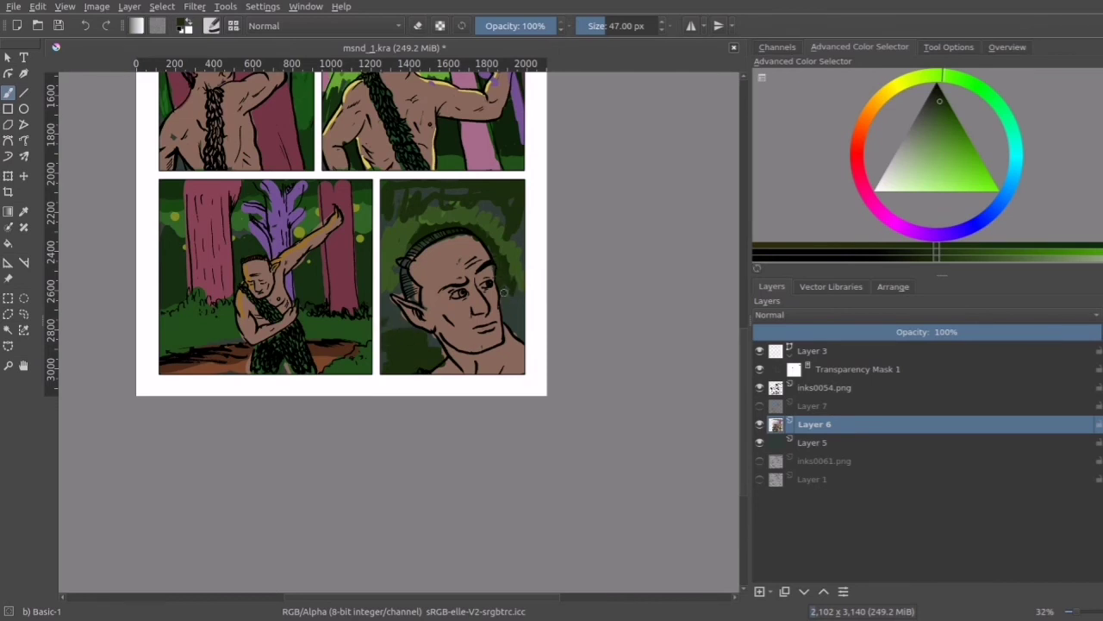
# Step: Sample the green beside the portrait's hair and brush it over the remaining background on both sides of the head
pyautogui.keyDown('ctrl'); pyautogui.click(405, 244); pyautogui.keyUp('ctrl')
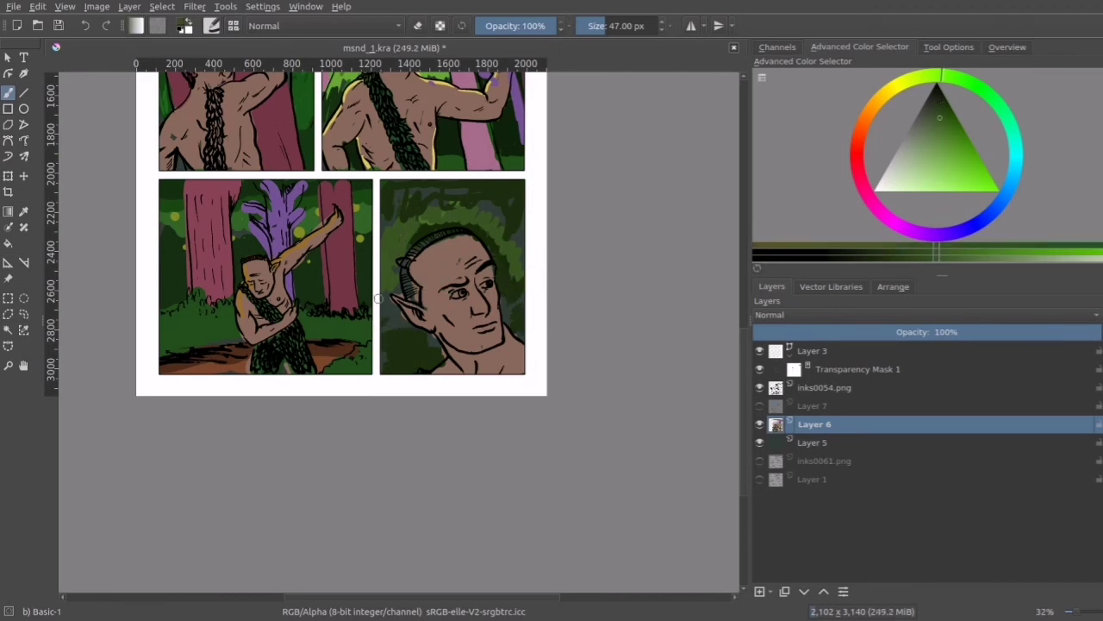
pyautogui.moveTo(376, 293)
pyautogui.mouseDown()
pyautogui.moveTo(373, 326)
pyautogui.moveTo(402, 328)
pyautogui.moveTo(374, 350)
pyautogui.moveTo(401, 370)
pyautogui.mouseUp()
pyautogui.moveTo(508, 289)
pyautogui.mouseDown()
pyautogui.moveTo(517, 312)
pyautogui.moveTo(500, 232)
pyautogui.mouseUp()
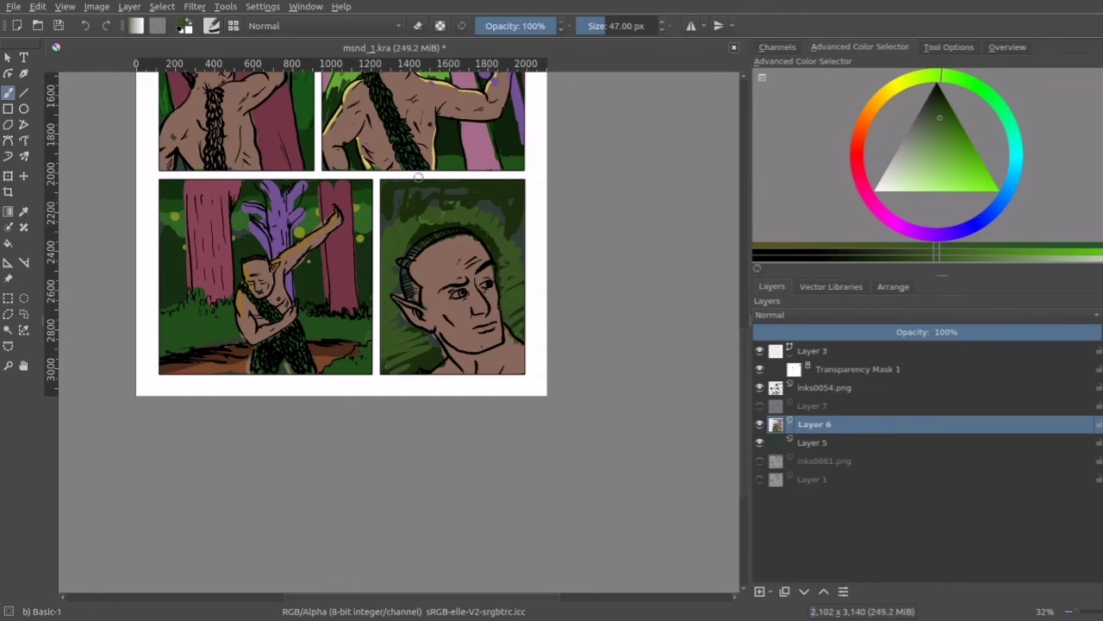
# Step: Sample the middle-left figure's hair color, adjust it to a dark brown, and paint the lower-right portrait's hair
pyautogui.moveTo(279, 163); pyautogui.dragTo(279, 253)
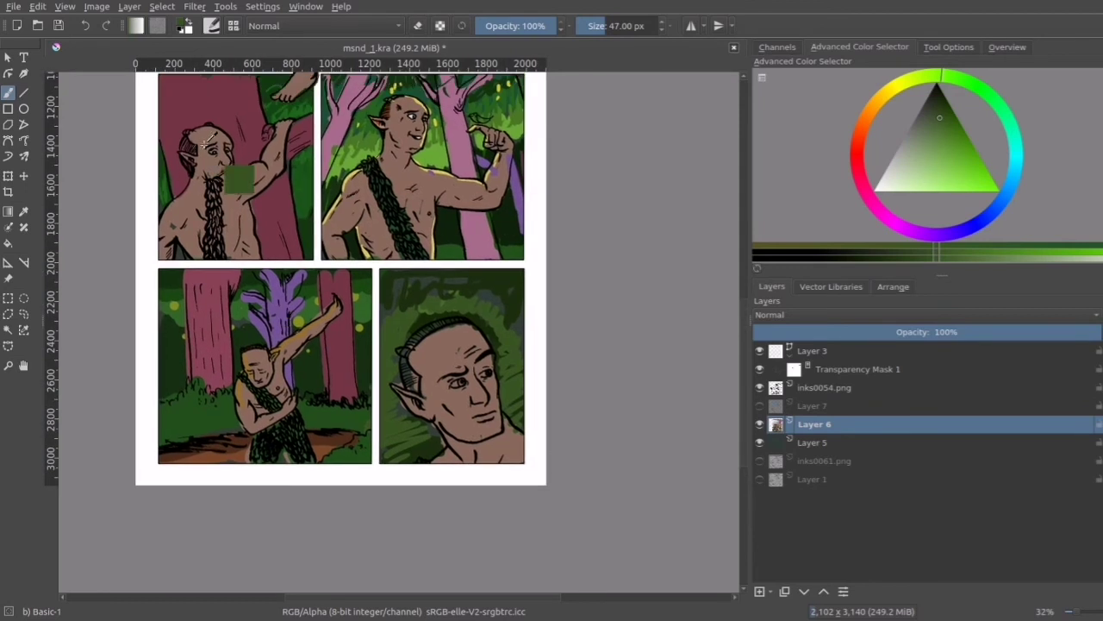
pyautogui.keyDown('ctrl'); pyautogui.click(188, 142); pyautogui.keyUp('ctrl')
pyautogui.moveTo(866, 177); pyautogui.dragTo(861, 125)
pyautogui.click(954, 124)
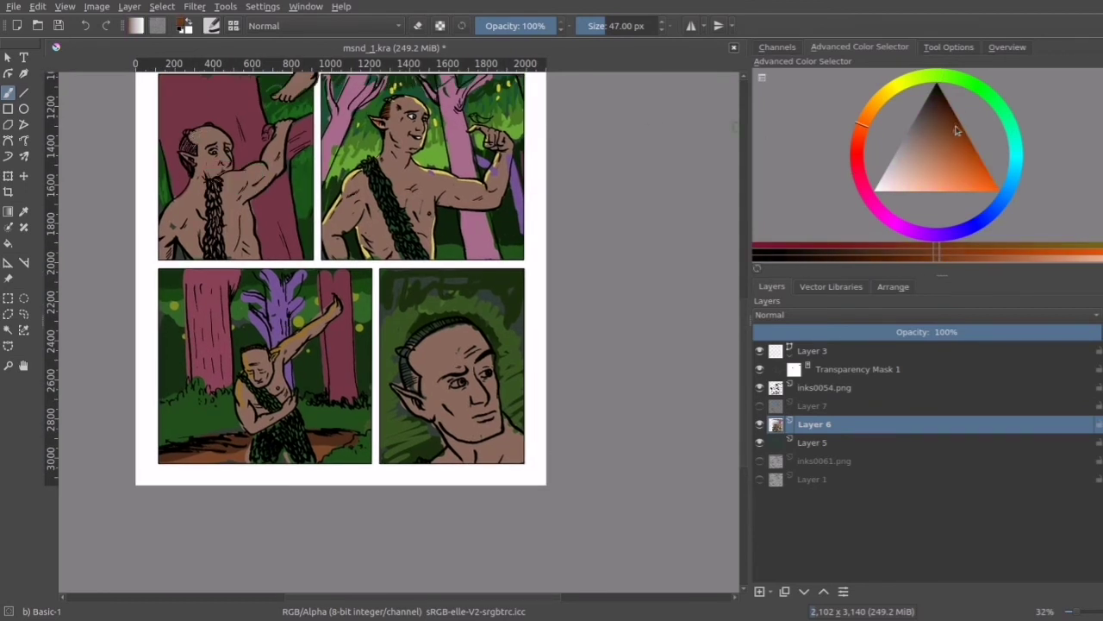
pyautogui.click(948, 110)
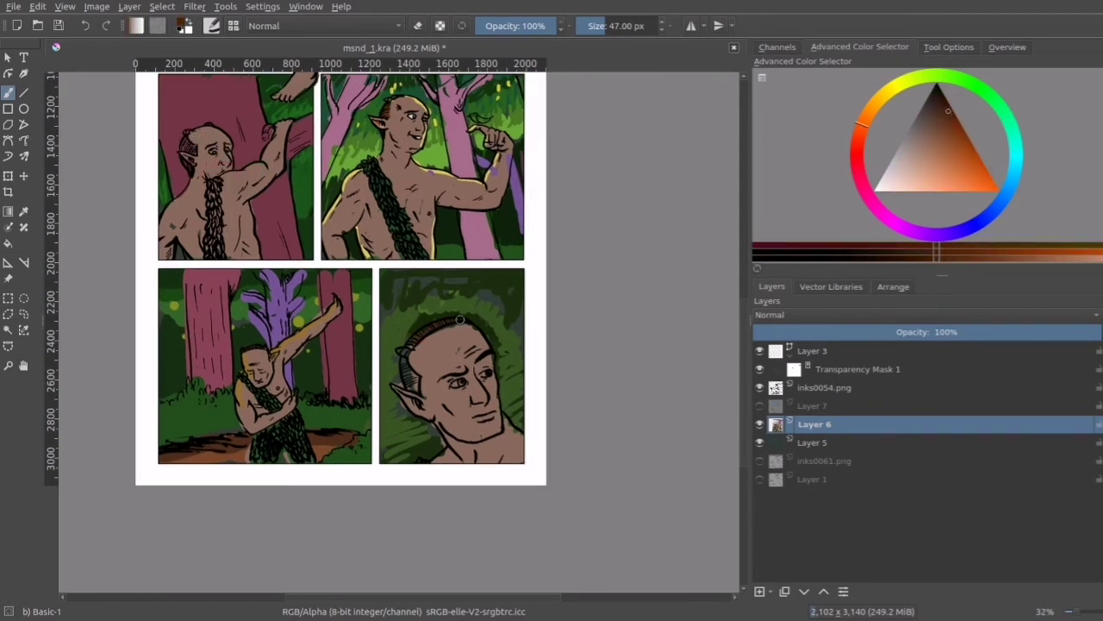
pyautogui.moveTo(403, 355)
pyautogui.mouseDown()
pyautogui.moveTo(418, 388)
pyautogui.moveTo(396, 350)
pyautogui.moveTo(406, 349)
pyautogui.mouseUp()
# Step: Paint white strokes across the upper part of the top panel's background, beside the seated figure
pyautogui.click(874, 104)
pyautogui.click(954, 140)
pyautogui.scroll(-5, 389, 320)
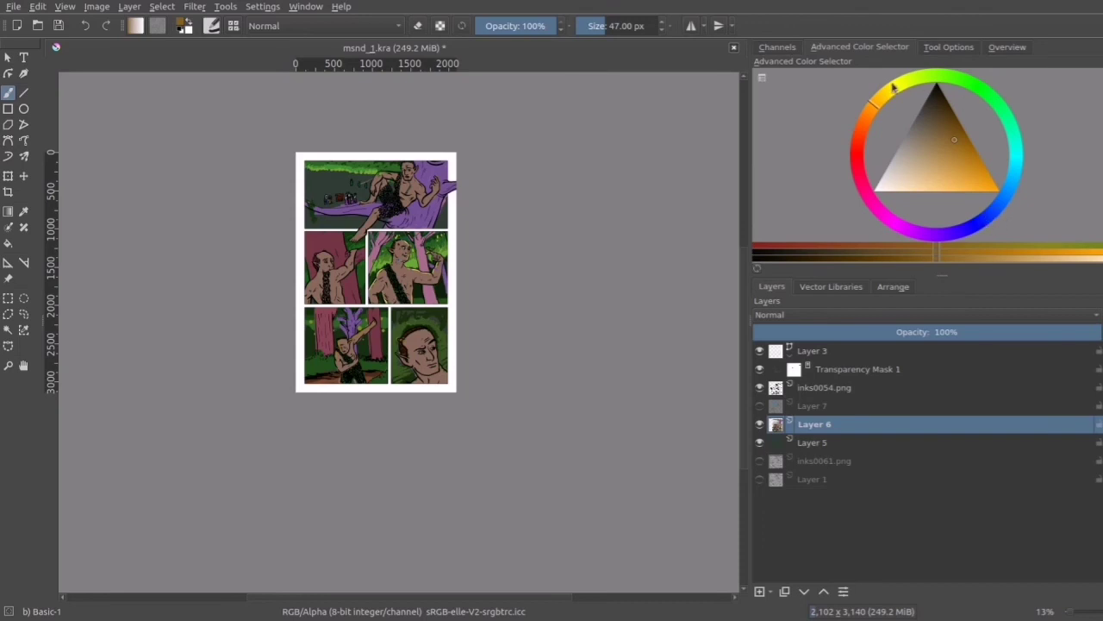
pyautogui.moveTo(894, 165); pyautogui.dragTo(874, 191)
pyautogui.moveTo(305, 169); pyautogui.dragTo(337, 174)
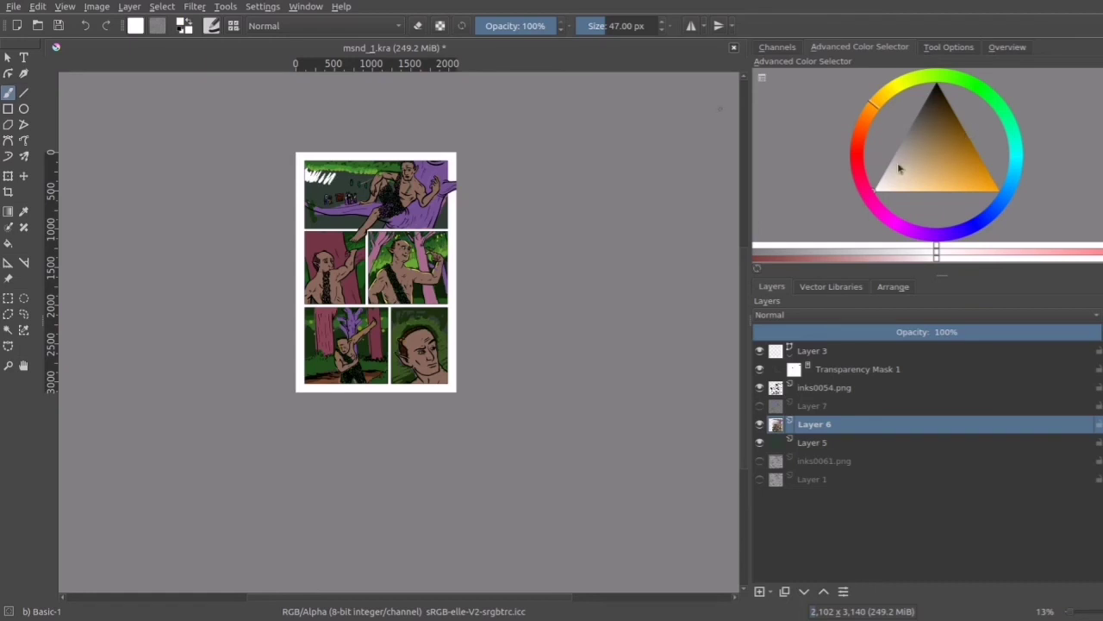
pyautogui.click(956, 77)
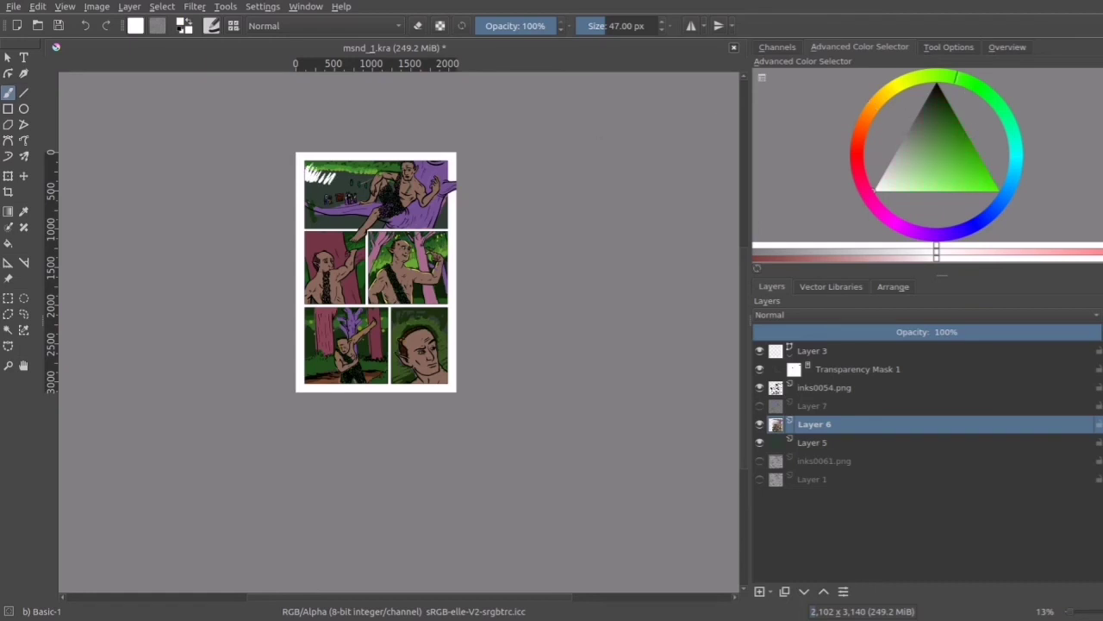
pyautogui.moveTo(312, 176); pyautogui.dragTo(366, 179)
# Step: Brush bright and mid-green strokes into the top panel's background and over the foliage of the two lower panels
pyautogui.click(956, 185)
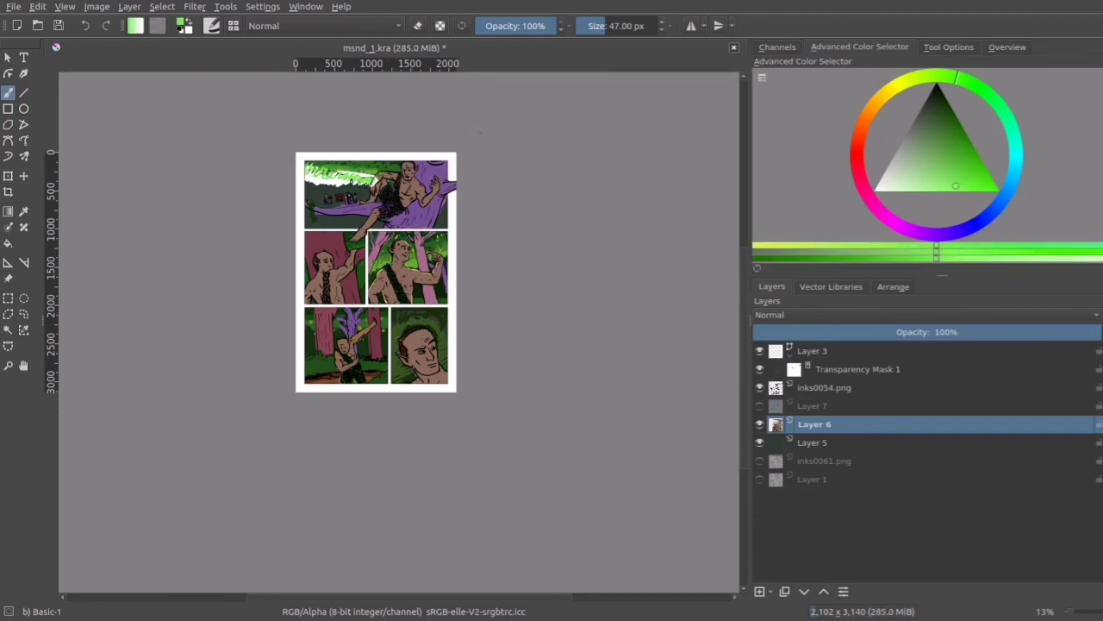
pyautogui.click(953, 143)
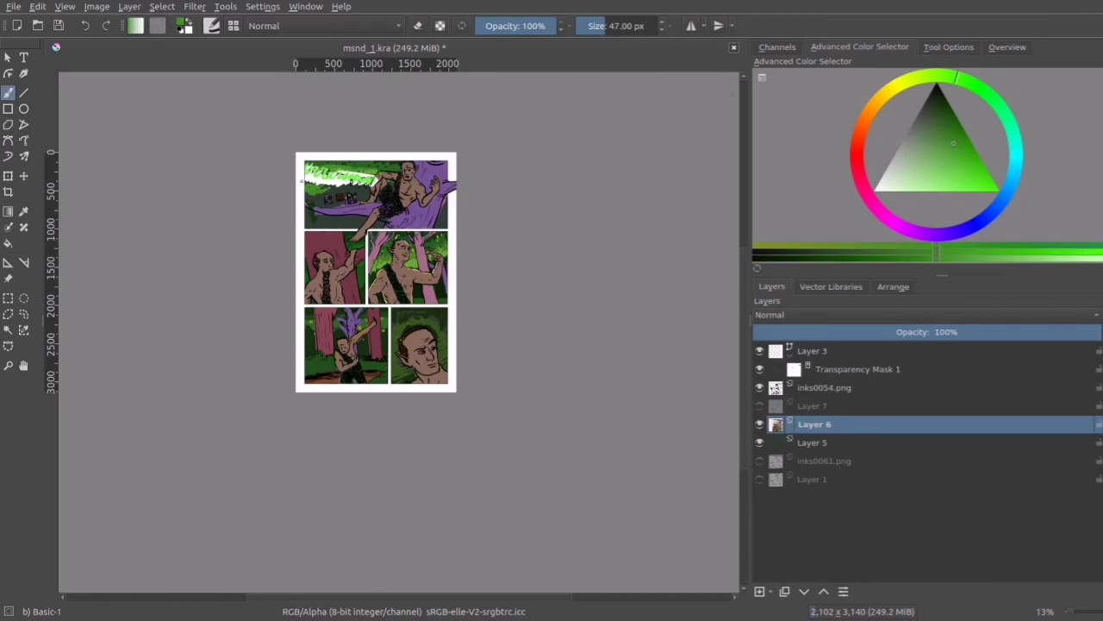
pyautogui.moveTo(326, 192)
pyautogui.mouseDown()
pyautogui.moveTo(362, 192)
pyautogui.moveTo(314, 176)
pyautogui.moveTo(367, 186)
pyautogui.moveTo(348, 178)
pyautogui.mouseUp()
pyautogui.moveTo(308, 373); pyautogui.dragTo(334, 369)
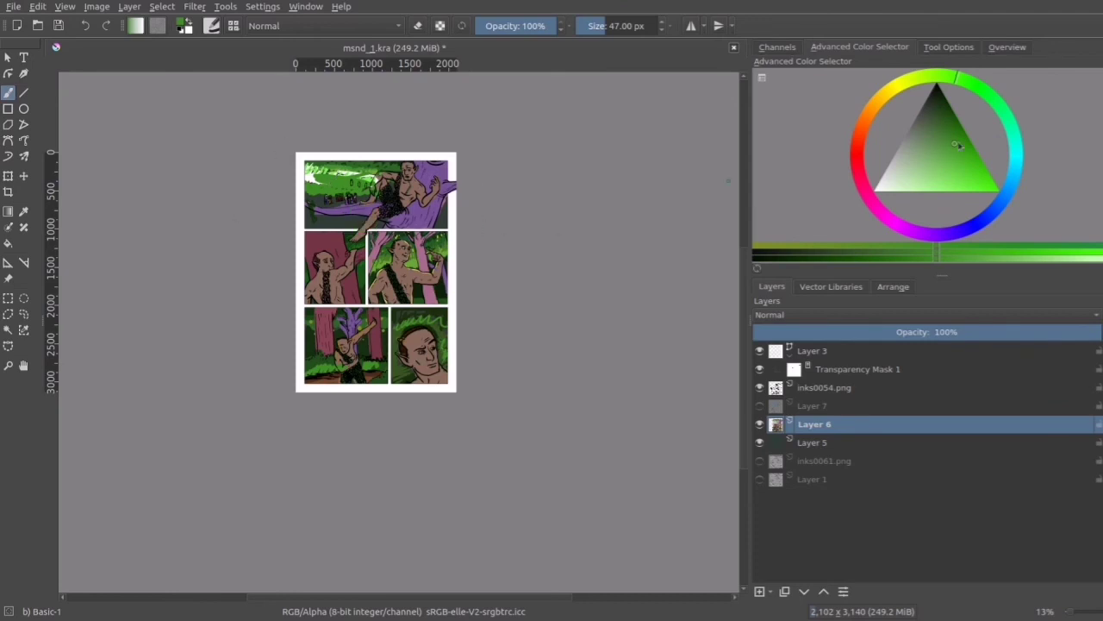
# Step: Cover the top panel's background with a muted green, and paint the small oval trees and their shadows in darker green
pyautogui.moveTo(956, 143); pyautogui.dragTo(941, 134)
pyautogui.press('+')
pyautogui.press('+')
pyautogui.press('+')
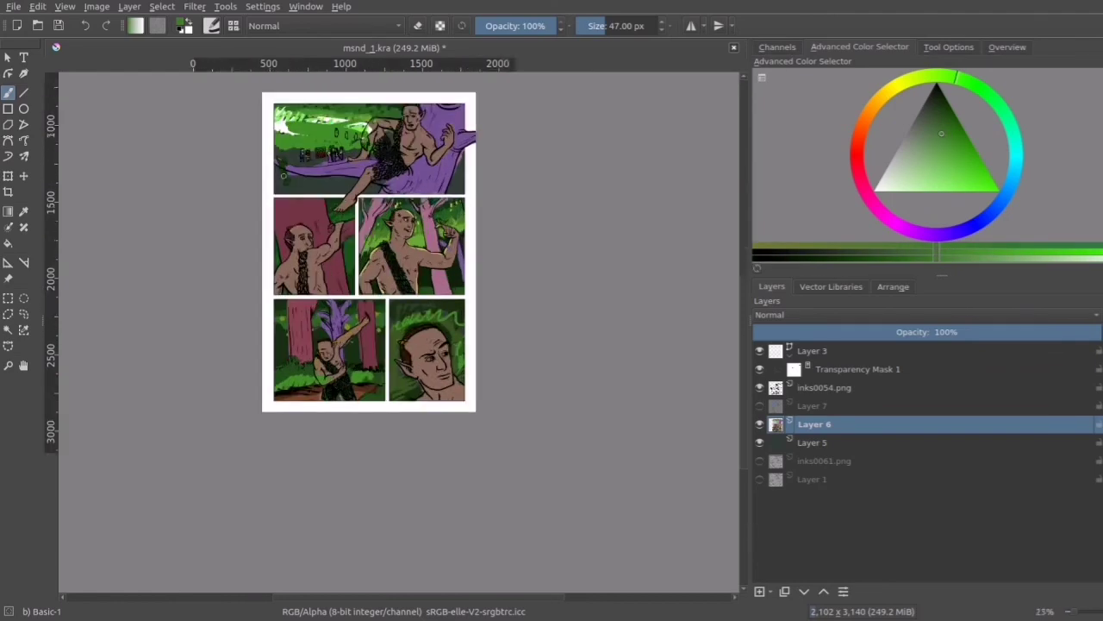
pyautogui.moveTo(287, 174); pyautogui.dragTo(356, 512)
pyautogui.moveTo(259, 220)
pyautogui.mouseDown()
pyautogui.moveTo(192, 247)
pyautogui.moveTo(340, 280)
pyautogui.moveTo(276, 306)
pyautogui.moveTo(312, 322)
pyautogui.moveTo(237, 317)
pyautogui.moveTo(370, 309)
pyautogui.moveTo(405, 263)
pyautogui.mouseUp()
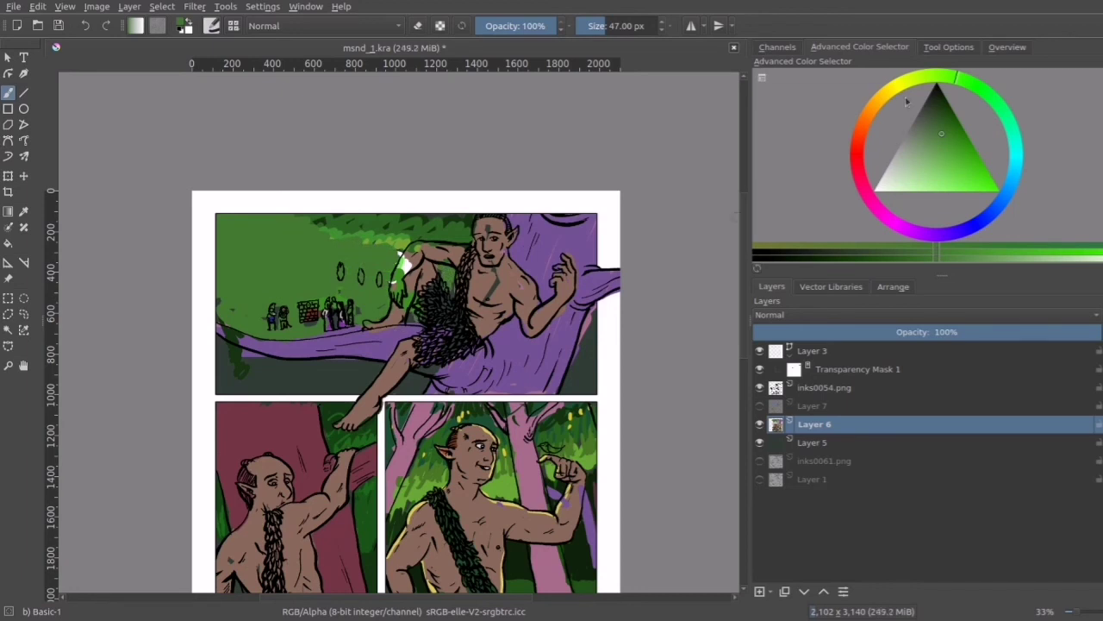
pyautogui.moveTo(911, 100); pyautogui.dragTo(909, 127)
pyautogui.moveTo(346, 265); pyautogui.dragTo(342, 276)
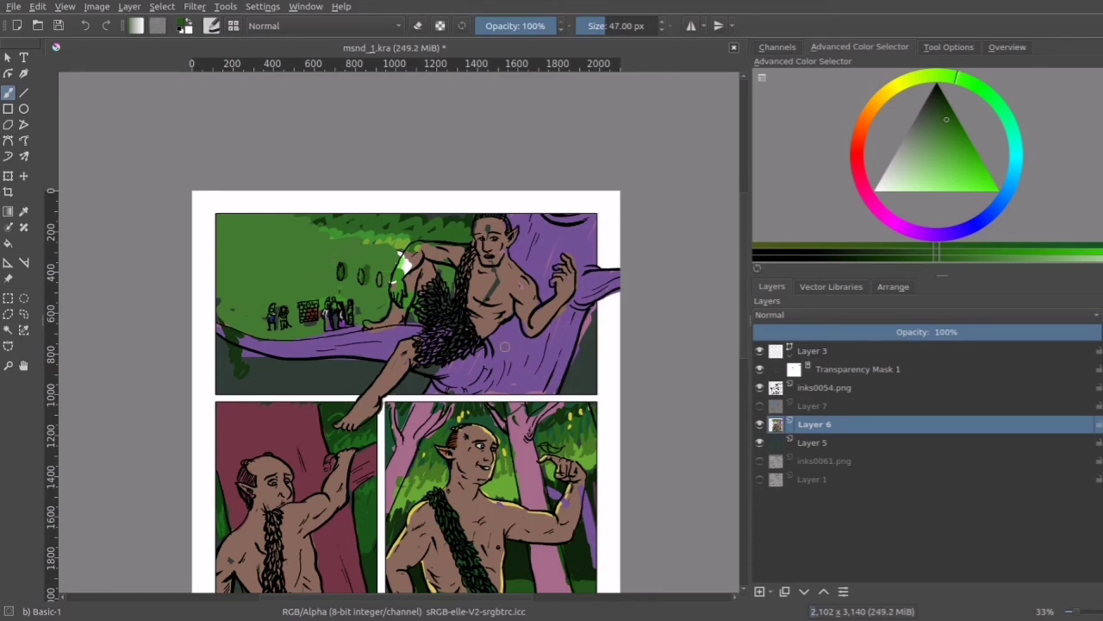
# Step: Sample the seated figure's skin color in the top panel and fill the gaps on the face, chest and arm
pyautogui.keyDown('ctrl'); pyautogui.click(517, 287); pyautogui.keyUp('ctrl')
pyautogui.moveTo(493, 289)
pyautogui.mouseDown()
pyautogui.moveTo(487, 299)
pyautogui.moveTo(488, 228)
pyautogui.mouseUp()
pyautogui.moveTo(417, 243); pyautogui.dragTo(396, 296)
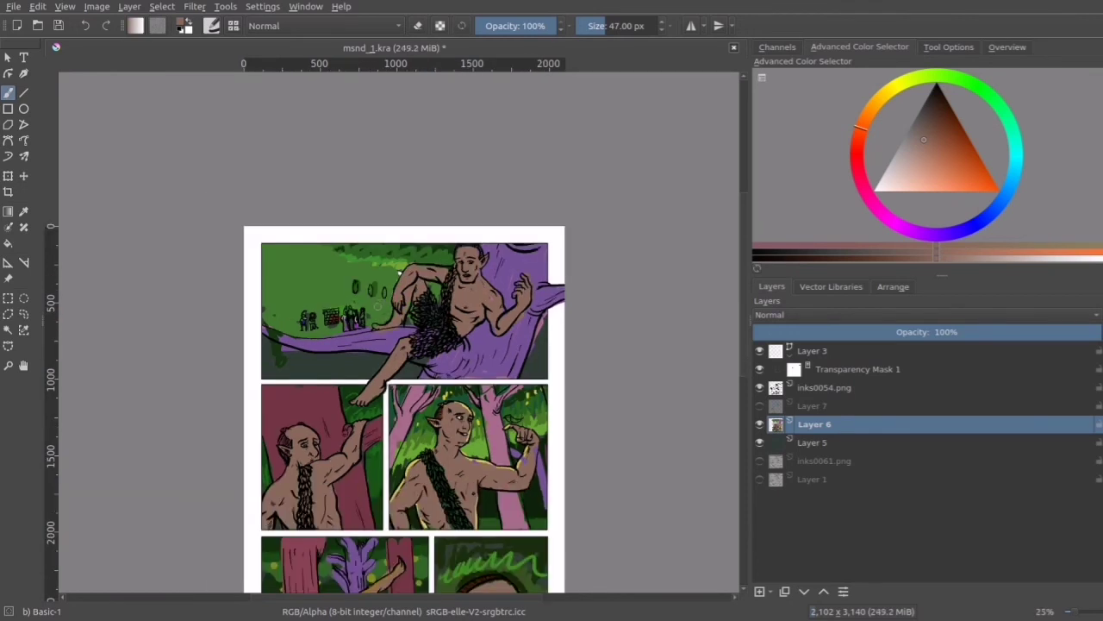
# Step: Sample a green near the seated figure's shoulder and brush loose strokes of it across the top panel's lawn
pyautogui.keyDown('ctrl'); pyautogui.click(402, 256); pyautogui.keyUp('ctrl')
pyautogui.moveTo(283, 288)
pyautogui.mouseDown()
pyautogui.moveTo(319, 273)
pyautogui.moveTo(308, 313)
pyautogui.moveTo(376, 315)
pyautogui.mouseUp()
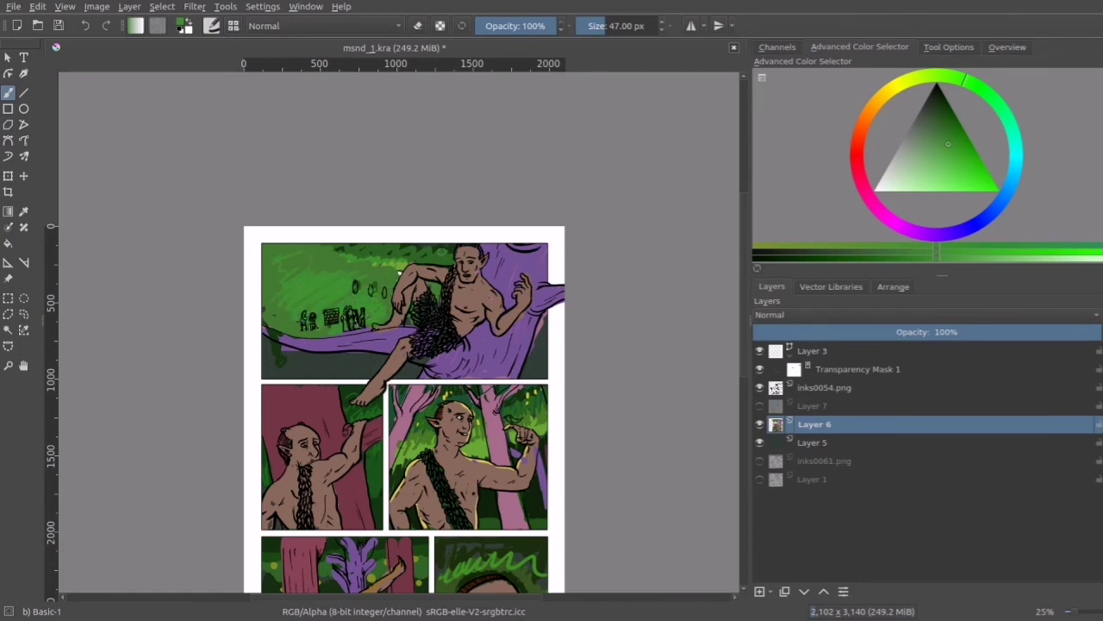
pyautogui.click(938, 113)
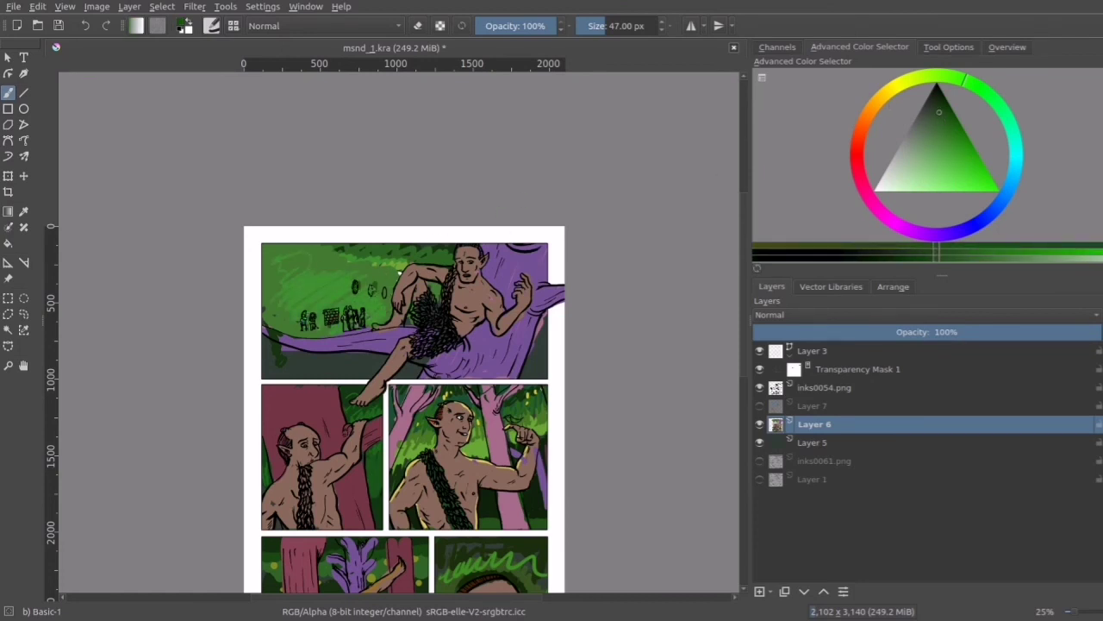
# Step: Paint the small brick wall in the top panel's background red
pyautogui.click(9, 365)
pyautogui.moveTo(275, 273); pyautogui.dragTo(426, 354)
pyautogui.press('x')
pyautogui.press('b')
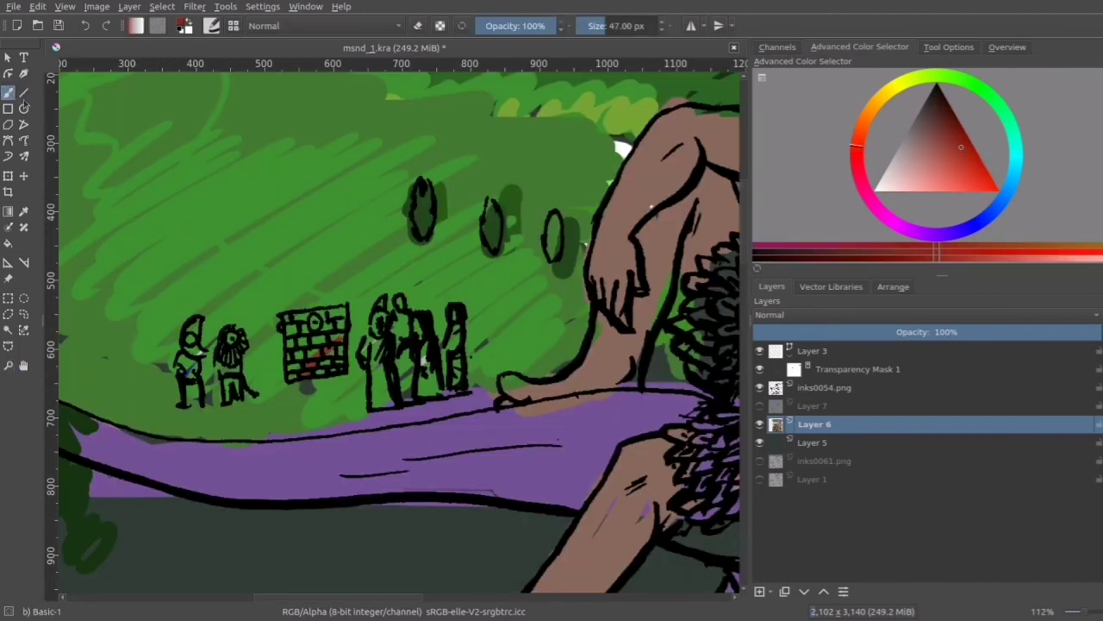
pyautogui.moveTo(332, 312)
pyautogui.mouseDown()
pyautogui.moveTo(328, 352)
pyautogui.moveTo(297, 371)
pyautogui.mouseUp()
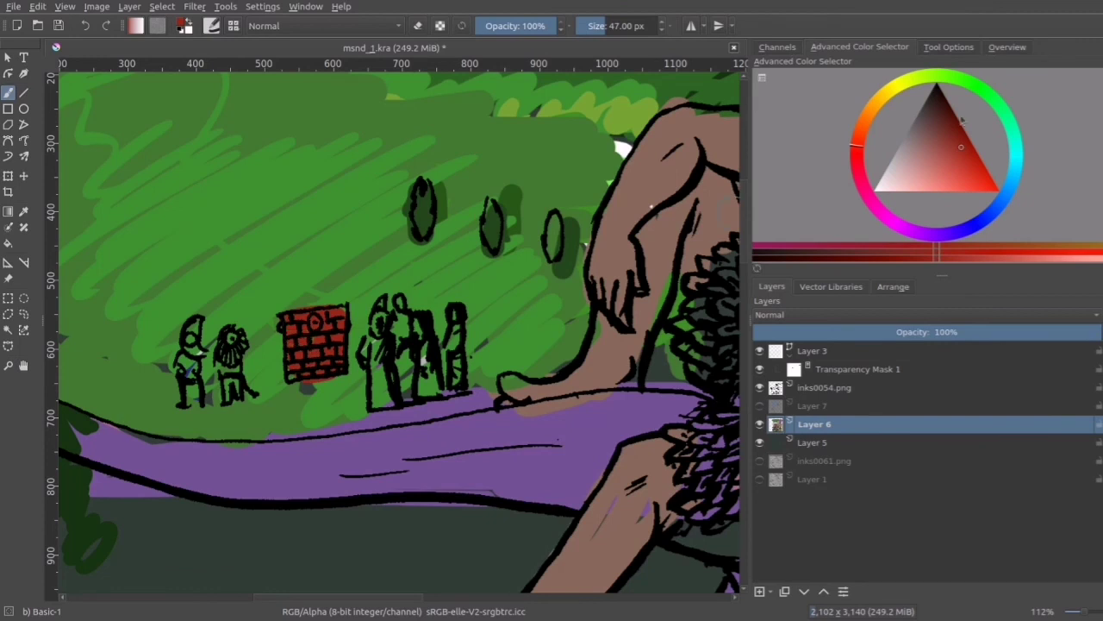
# Step: Color the two small figures beside the brick wall with blue and orange clothes, and a pale blue hat and beard
pyautogui.click(876, 107)
pyautogui.click(868, 114)
pyautogui.click(963, 151)
pyautogui.moveTo(225, 370)
pyautogui.mouseDown()
pyautogui.moveTo(230, 390)
pyautogui.moveTo(186, 372)
pyautogui.moveTo(193, 406)
pyautogui.mouseUp()
pyautogui.click(1020, 209)
pyautogui.click(915, 176)
pyautogui.moveTo(189, 344)
pyautogui.mouseDown()
pyautogui.moveTo(192, 332)
pyautogui.moveTo(193, 349)
pyautogui.mouseUp()
# Step: Paint the head and beard of the small figure next to the brick wall reddish brown
pyautogui.click(858, 155)
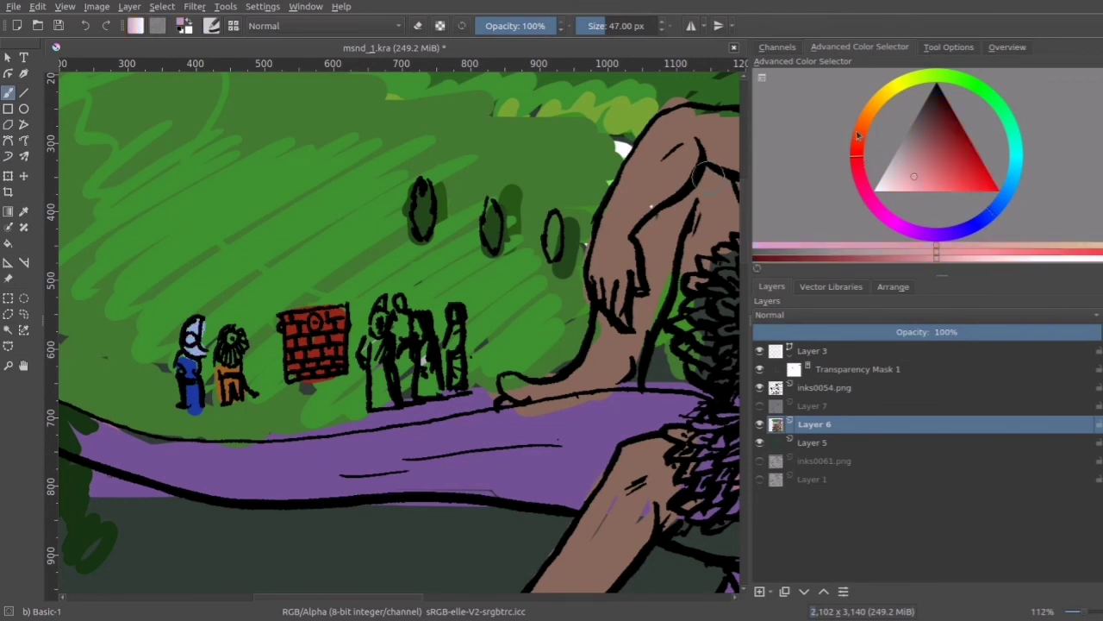
pyautogui.click(855, 136)
pyautogui.click(948, 140)
pyautogui.moveTo(226, 345)
pyautogui.mouseDown()
pyautogui.moveTo(238, 357)
pyautogui.moveTo(226, 336)
pyautogui.moveTo(228, 353)
pyautogui.mouseUp()
# Step: Paint the robes of the small figure group on the far side of the brick wall light gray
pyautogui.click(883, 182)
pyautogui.click(882, 175)
pyautogui.moveTo(369, 358)
pyautogui.mouseDown()
pyautogui.moveTo(389, 349)
pyautogui.moveTo(372, 340)
pyautogui.moveTo(412, 349)
pyautogui.moveTo(431, 383)
pyautogui.mouseUp()
pyautogui.moveTo(453, 321); pyautogui.dragTo(461, 386)
# Step: Add bright purple to the gowns of two figures in the small robed group
pyautogui.click(930, 234)
pyautogui.click(952, 182)
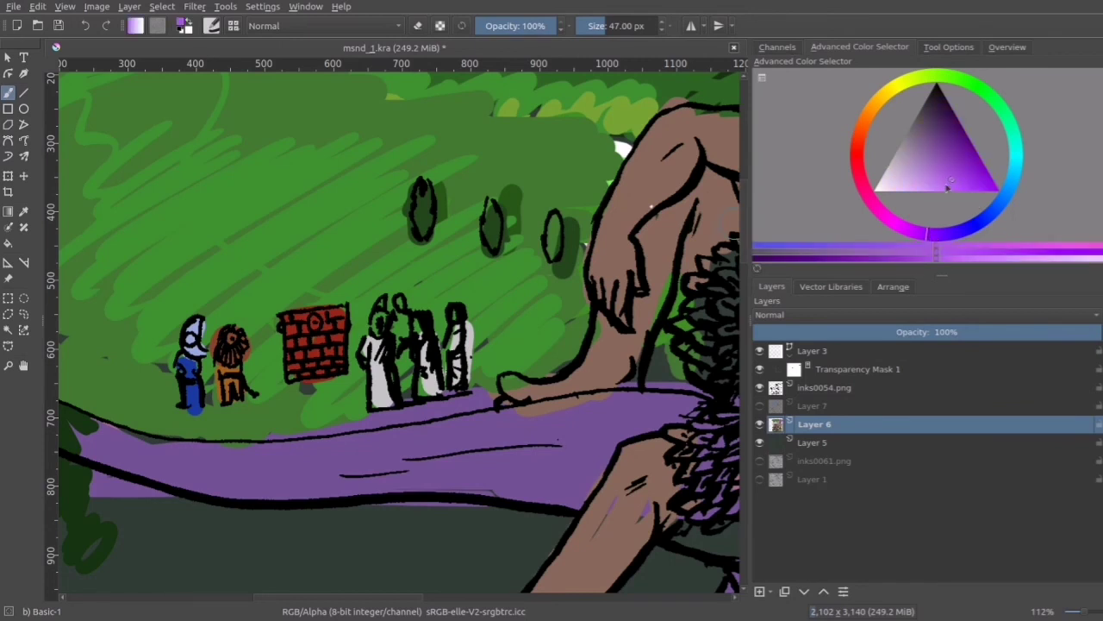
pyautogui.moveTo(376, 350); pyautogui.dragTo(383, 397)
pyautogui.moveTo(429, 362)
pyautogui.mouseDown()
pyautogui.moveTo(433, 352)
pyautogui.moveTo(435, 392)
pyautogui.moveTo(405, 387)
pyautogui.mouseUp()
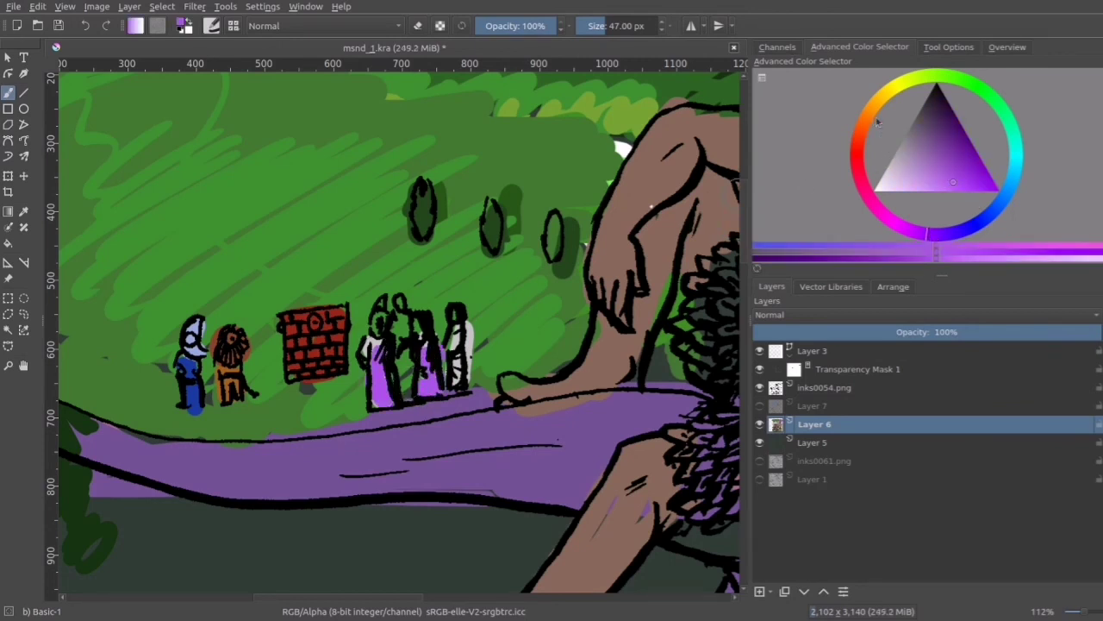
# Step: Dab a light skin tone onto the small background figures' faces and save the document
pyautogui.click(859, 131)
pyautogui.click(916, 166)
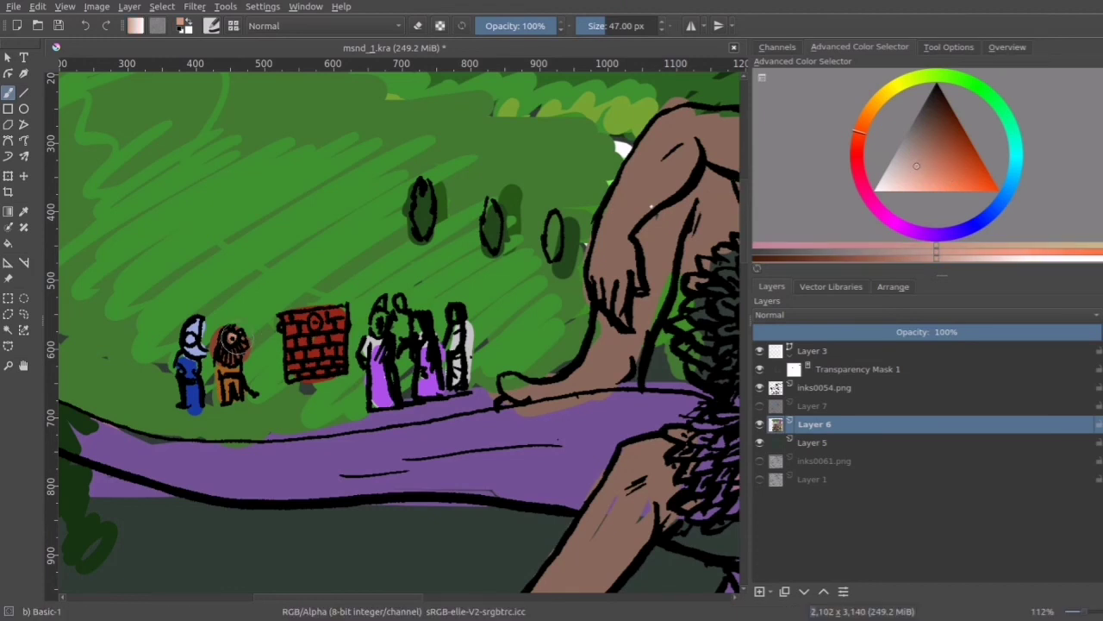
pyautogui.moveTo(319, 323); pyautogui.dragTo(321, 326)
pyautogui.click(398, 306)
pyautogui.hotkey('ctrl', 's')
# Step: Sample the lower-left panel's trunk color, darken it to a deep maroon, and paint shading down the trunk beside the raised hand
pyautogui.press('-')
pyautogui.press('-')
pyautogui.press('-')
pyautogui.press('-')
pyautogui.press('-')
pyautogui.press('-')
pyautogui.press('-')
pyautogui.press('-')
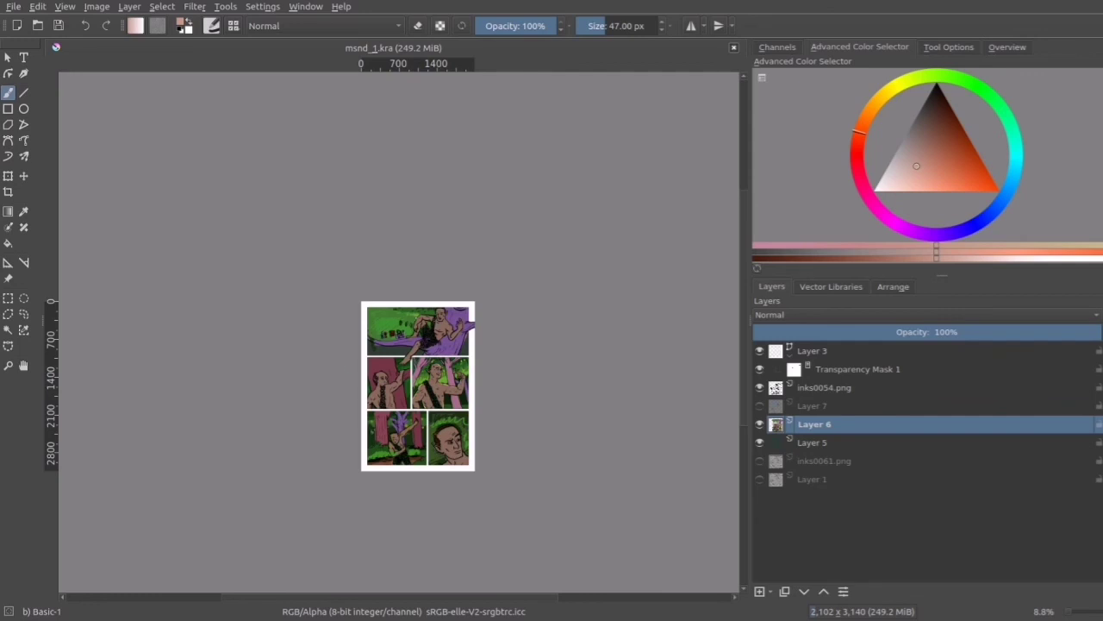
pyautogui.keyDown('ctrl'); pyautogui.click(390, 413); pyautogui.keyUp('ctrl')
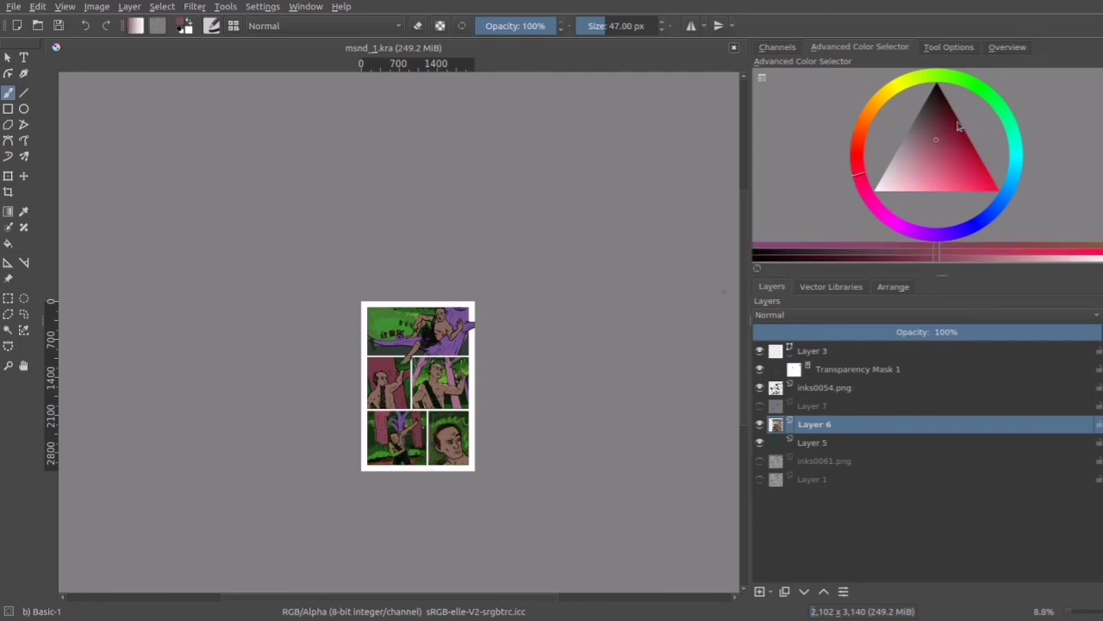
pyautogui.click(941, 124)
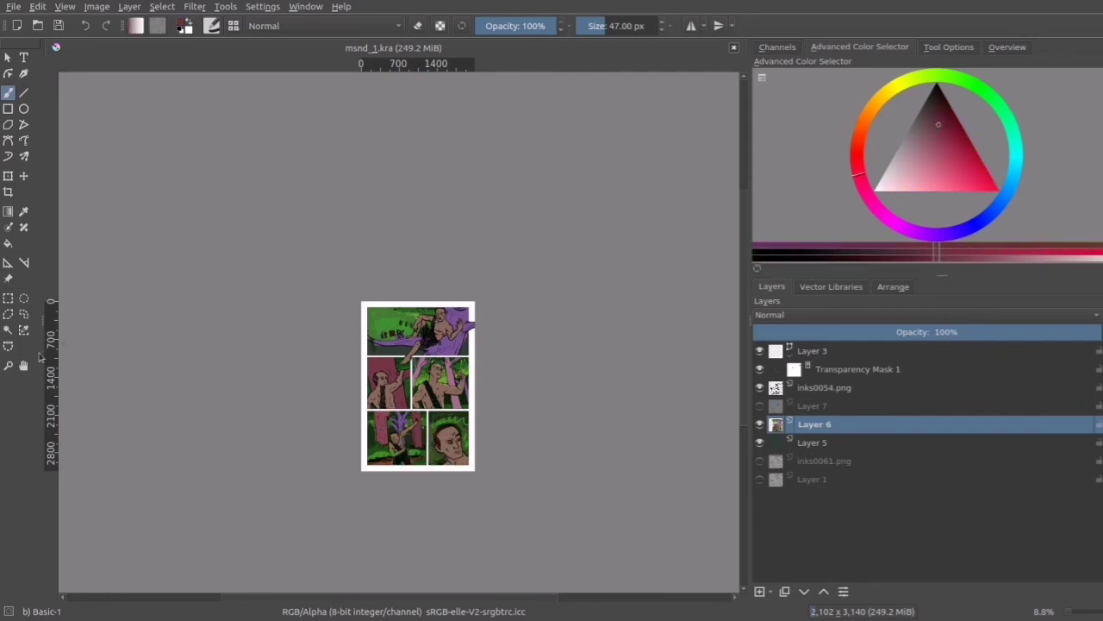
pyautogui.scroll(3, 453, 443)
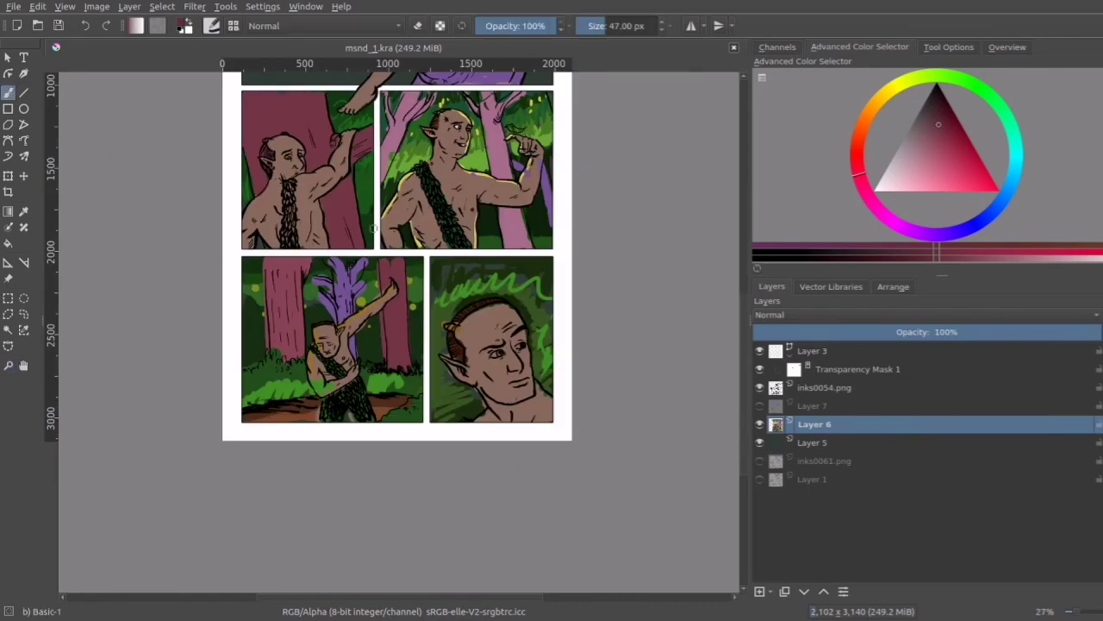
pyautogui.moveTo(392, 257)
pyautogui.mouseDown()
pyautogui.moveTo(405, 268)
pyautogui.moveTo(389, 348)
pyautogui.moveTo(405, 360)
pyautogui.mouseUp()
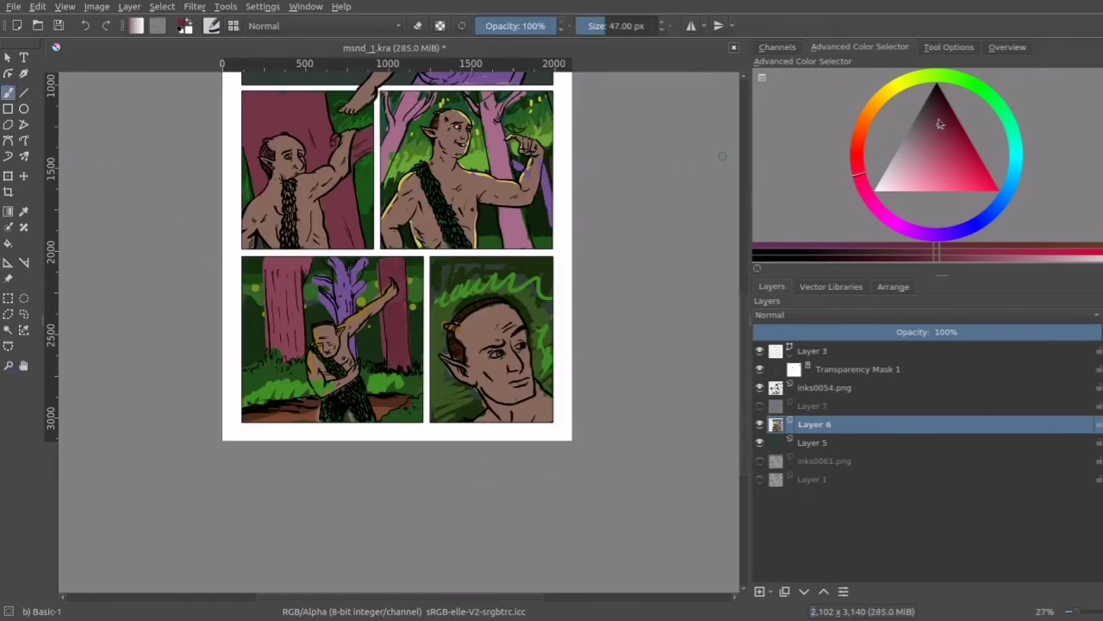
# Step: Deepen the shading on the trunk beside the raised hand with an even darker maroon
pyautogui.click(937, 119)
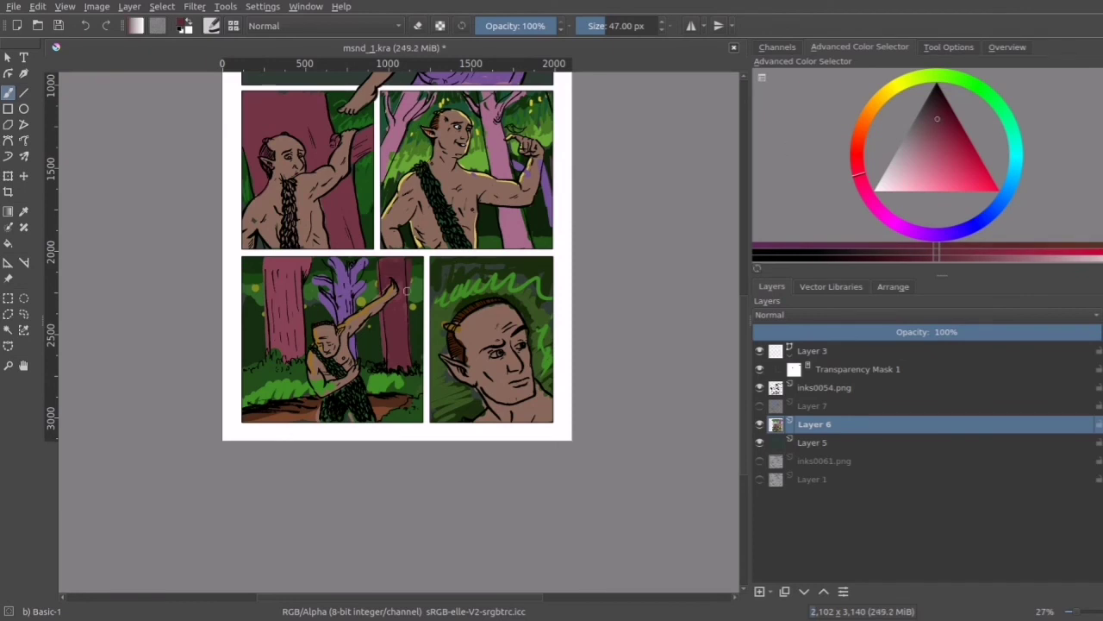
pyautogui.moveTo(401, 280)
pyautogui.mouseDown()
pyautogui.moveTo(385, 312)
pyautogui.moveTo(393, 298)
pyautogui.moveTo(389, 363)
pyautogui.mouseUp()
pyautogui.hotkey('ctrl', '-')
pyautogui.hotkey('ctrl', '-')
pyautogui.hotkey('ctrl', '-')
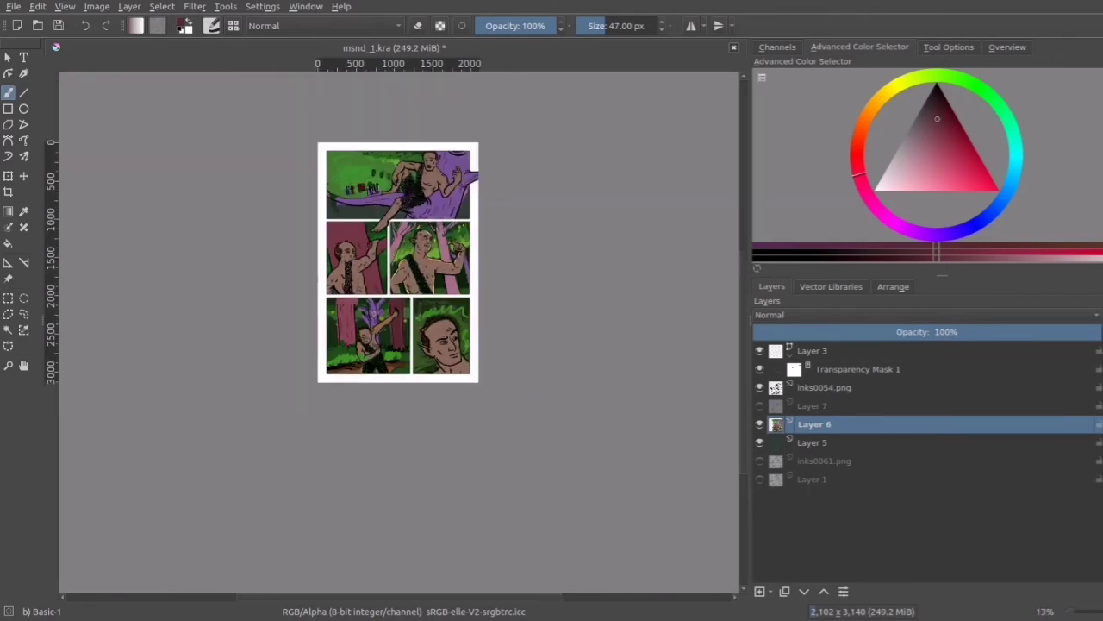